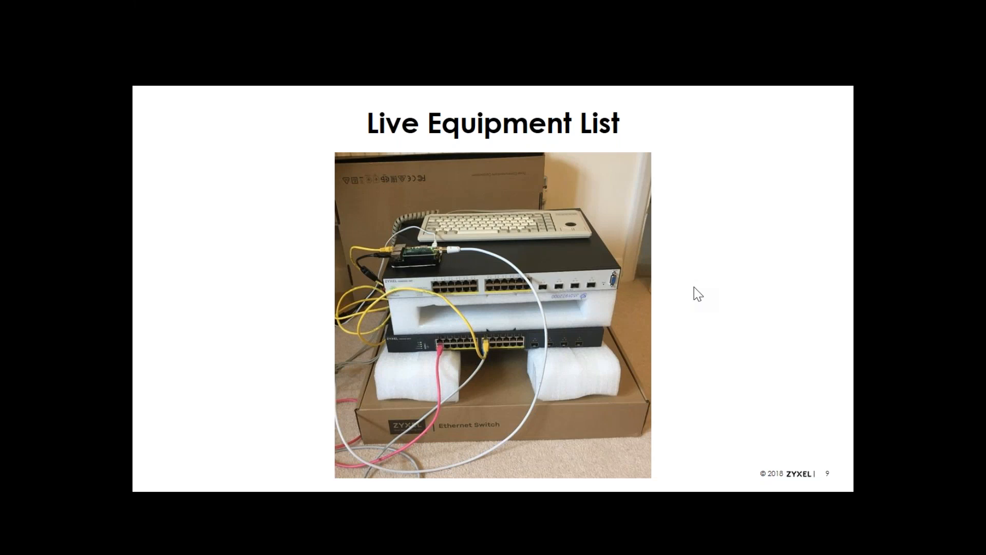
{"action": "left_click", "coordinate": [714, 306]}
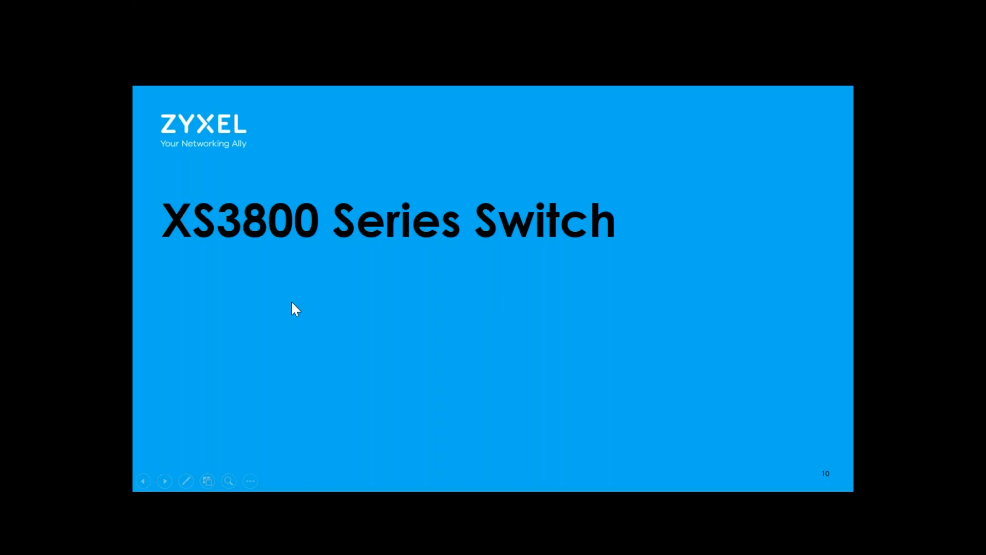
{"action": "left_click", "coordinate": [670, 192]}
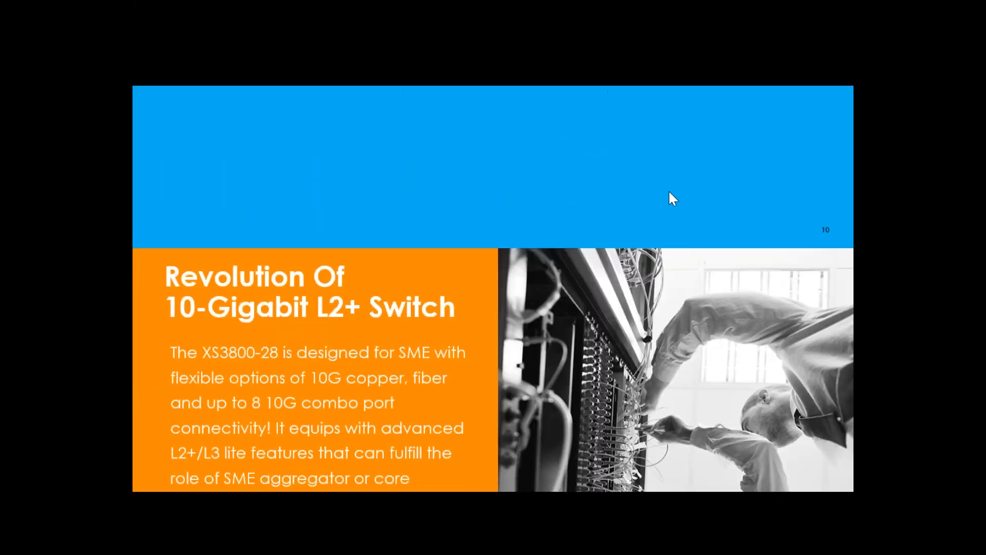
{"action": "scroll", "coordinate": [668, 195], "scroll_direction": "up", "scroll_amount": 1}
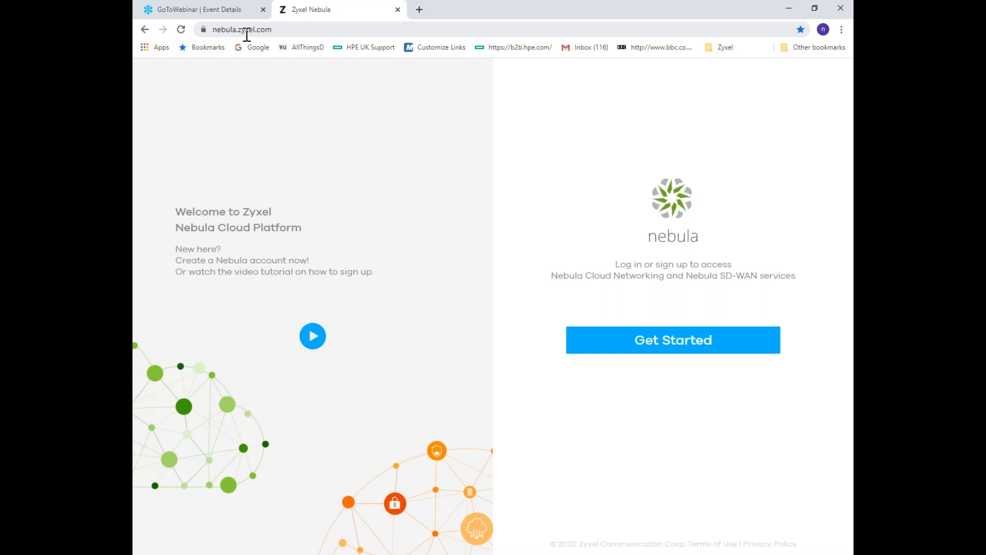
Step: Log in to Nebula with the prefilled account credentials and open the Zyxel UK Sales organization
{"action": "left_click", "coordinate": [678, 347]}
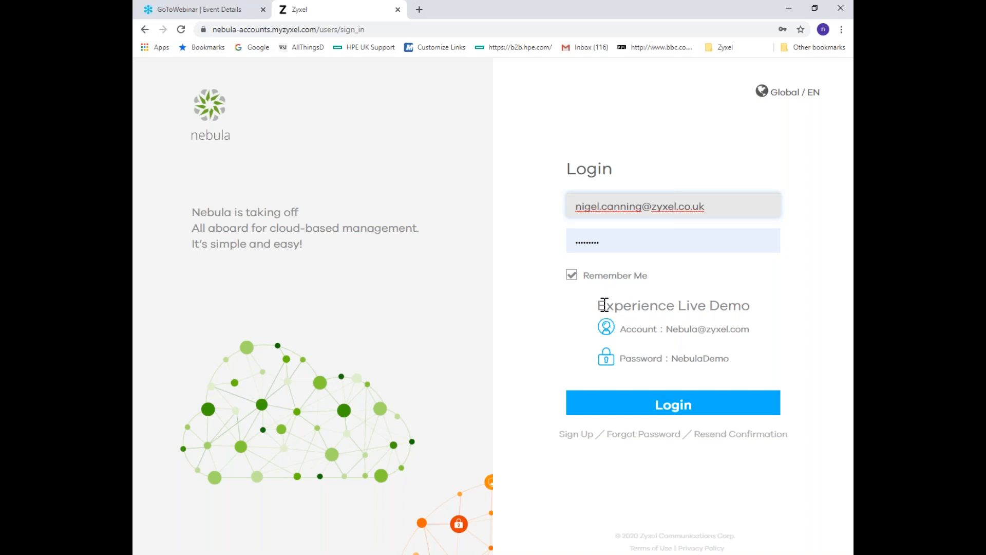
{"action": "left_click_drag", "start_coordinate": [599, 305], "coordinate": [749, 311]}
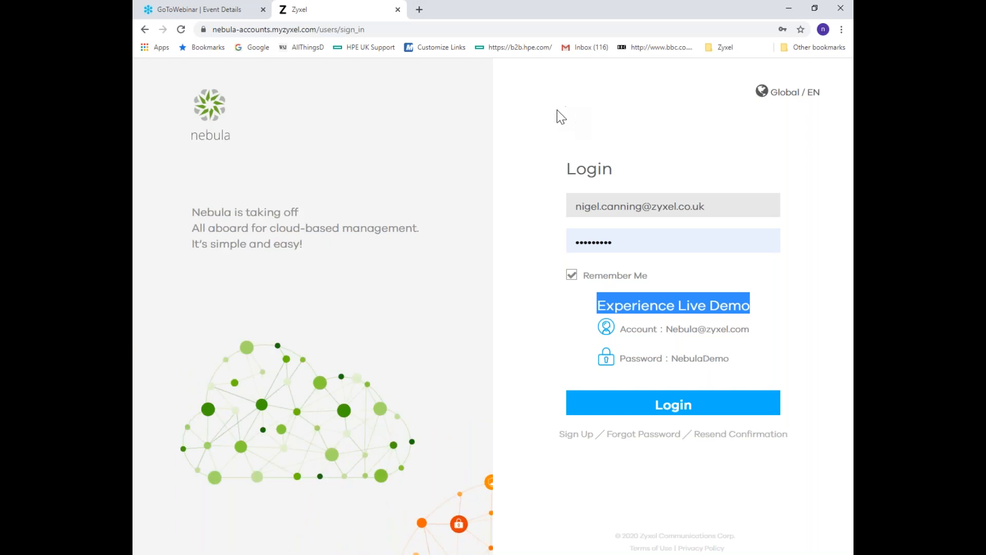
{"action": "left_click", "coordinate": [676, 408]}
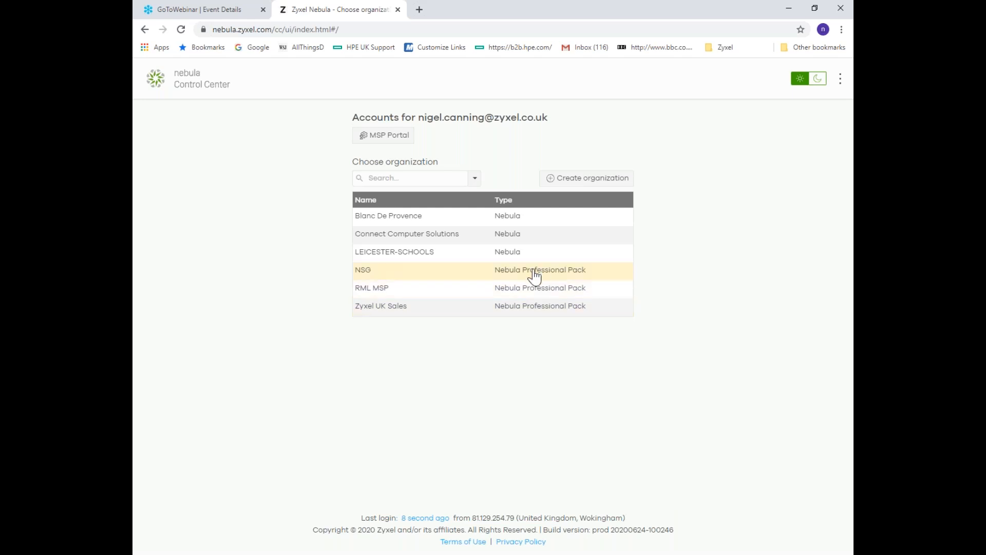
{"action": "left_click", "coordinate": [374, 311]}
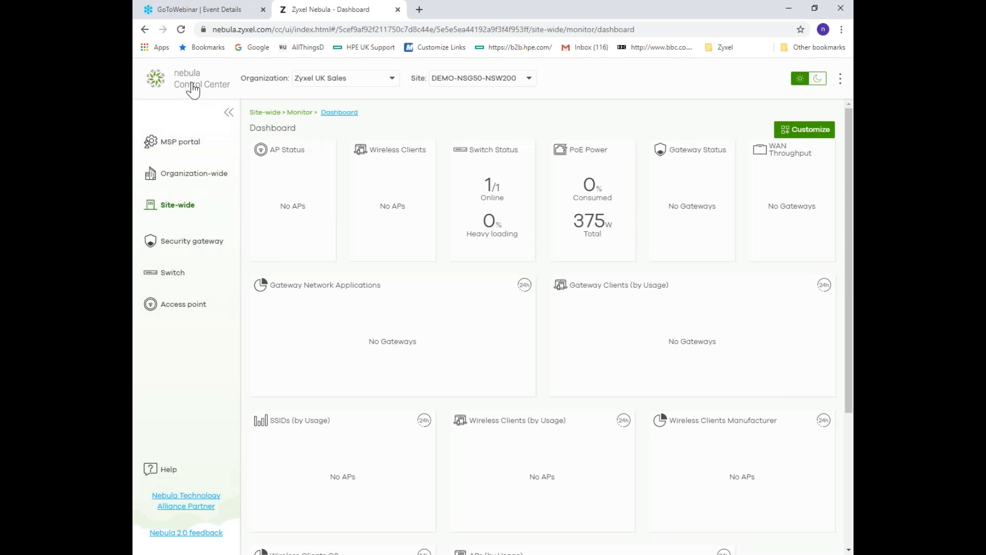
Step: Check the available organizations and sites, keeping Zyxel UK Sales and DEMO-NSG50-NSW200 selected, and review the site dashboard
{"action": "left_click", "coordinate": [391, 81]}
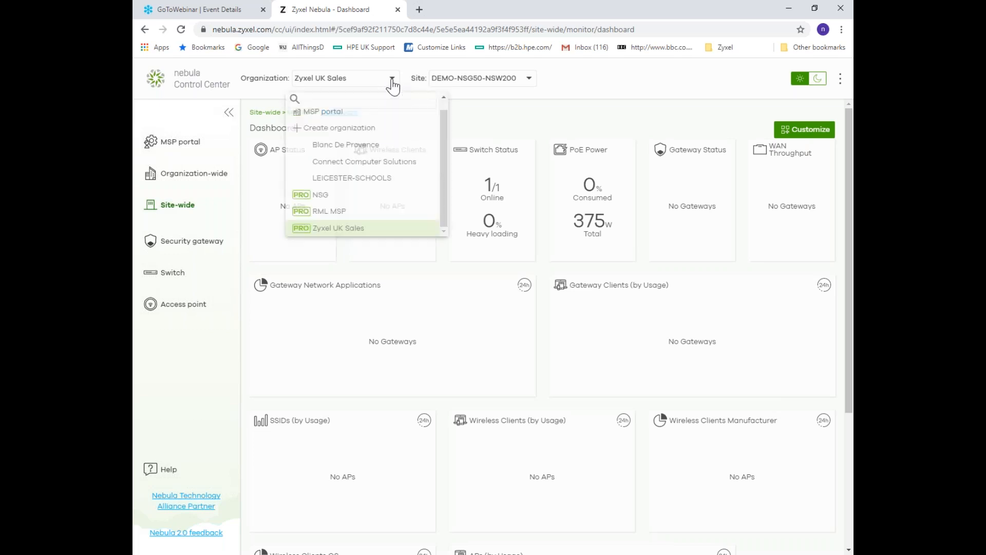
{"action": "left_click", "coordinate": [336, 230]}
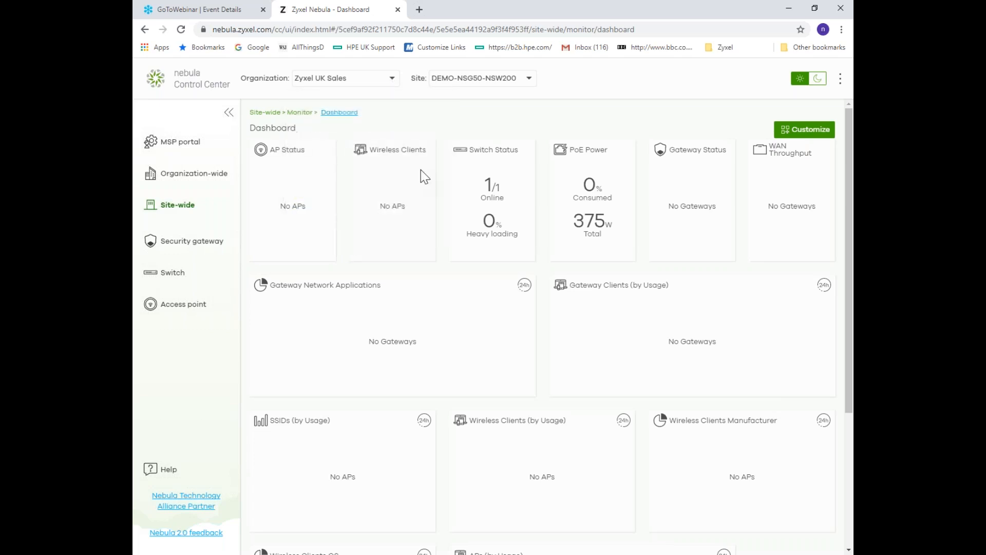
{"action": "left_click", "coordinate": [529, 80]}
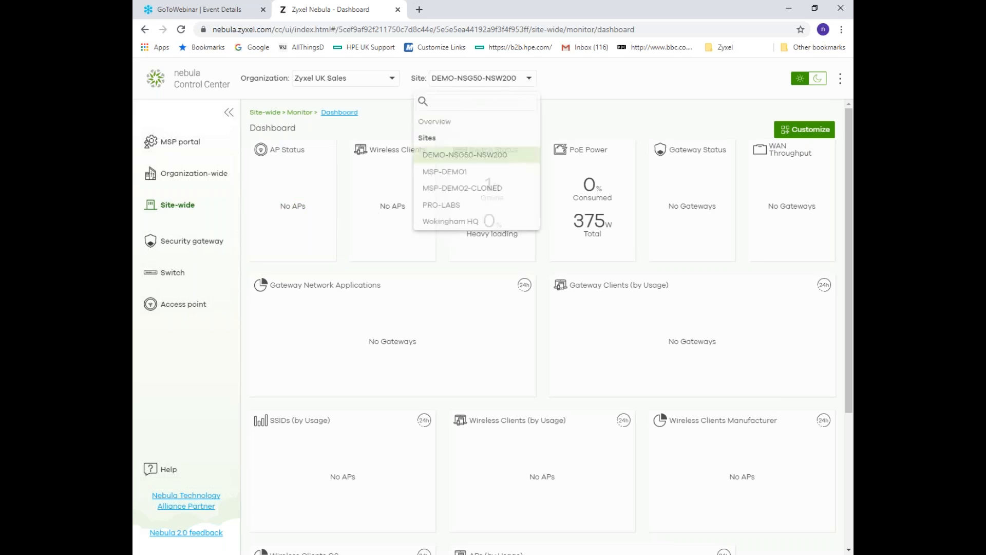
{"action": "left_click", "coordinate": [473, 156]}
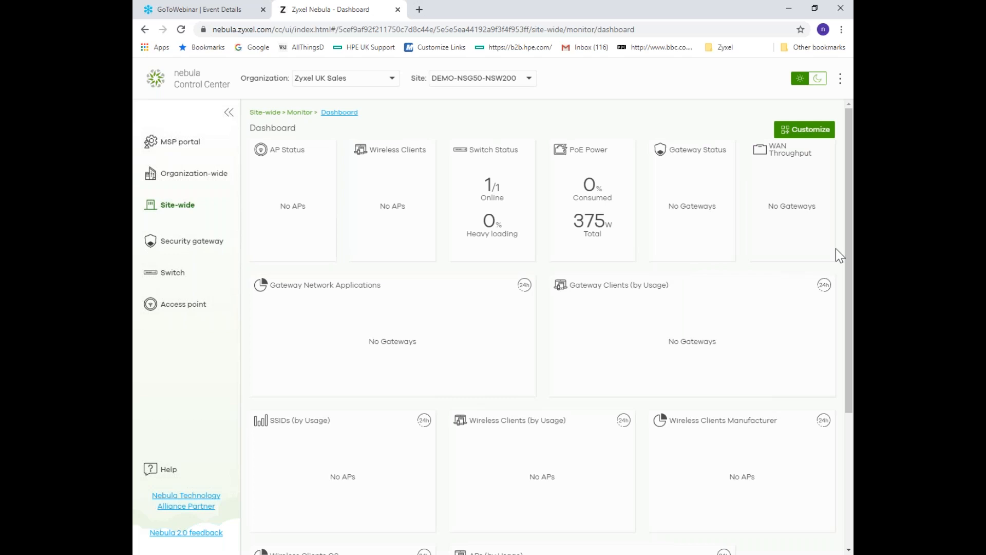
{"action": "scroll", "coordinate": [849, 257], "scroll_direction": "down", "scroll_amount": 4}
{"action": "scroll", "coordinate": [849, 382], "scroll_direction": "up", "scroll_amount": 4}
Step: View the Wokingham HQ dashboard by opening Zyxel UK Sales from the MSP portal
{"action": "left_click", "coordinate": [170, 151]}
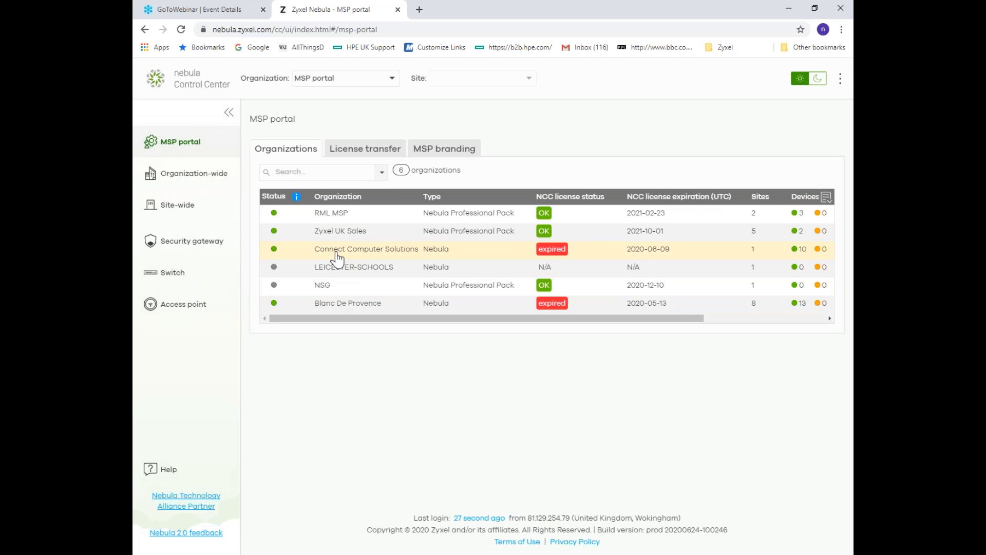
{"action": "left_click", "coordinate": [334, 236]}
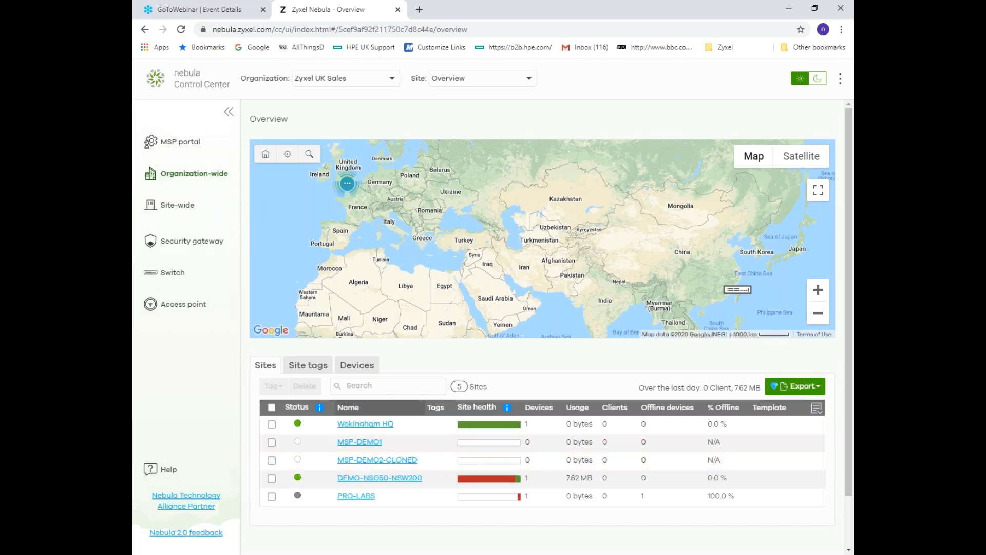
{"action": "left_click", "coordinate": [356, 424]}
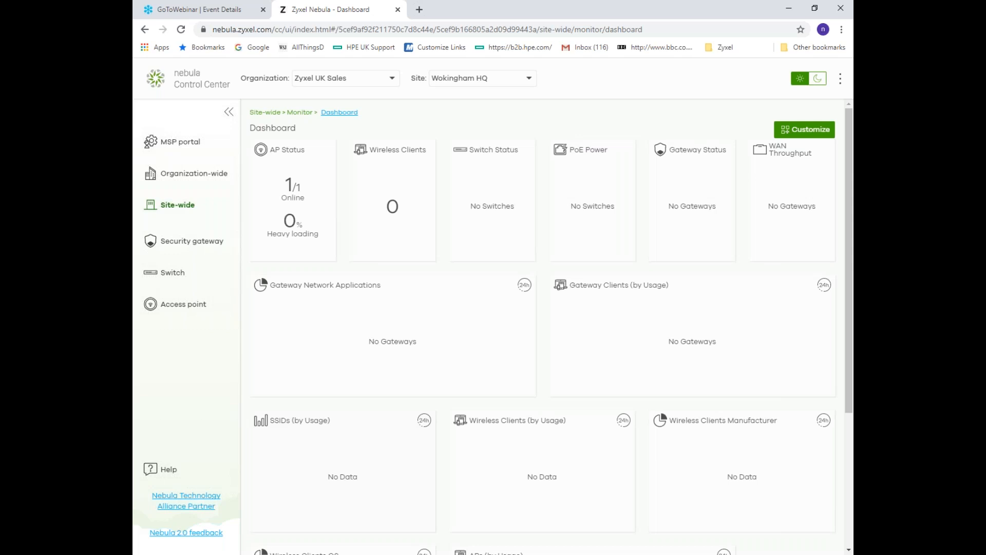
Step: Switch the site to DEMO-NSG50-NSW200 and open the organization-wide device inventory
{"action": "left_click", "coordinate": [529, 79]}
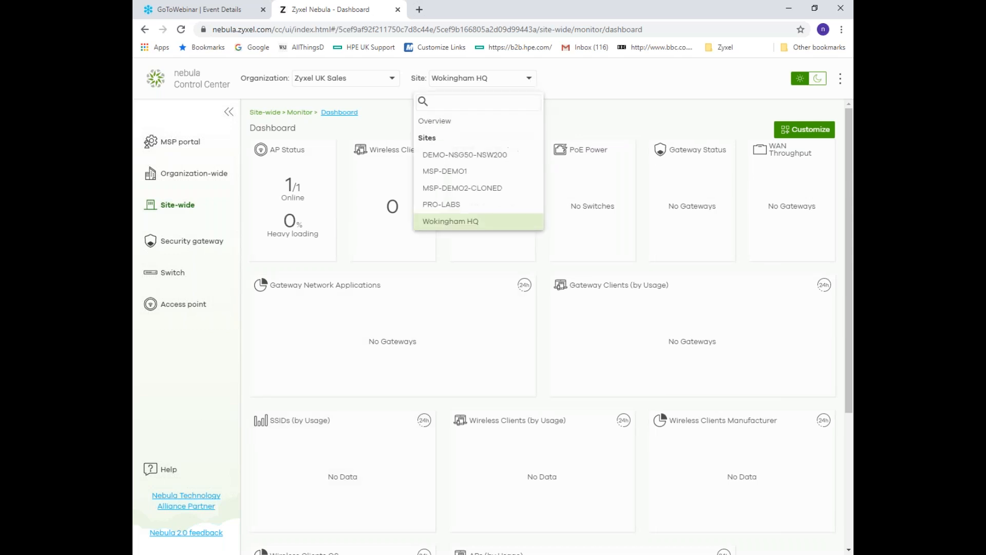
{"action": "left_click", "coordinate": [489, 163]}
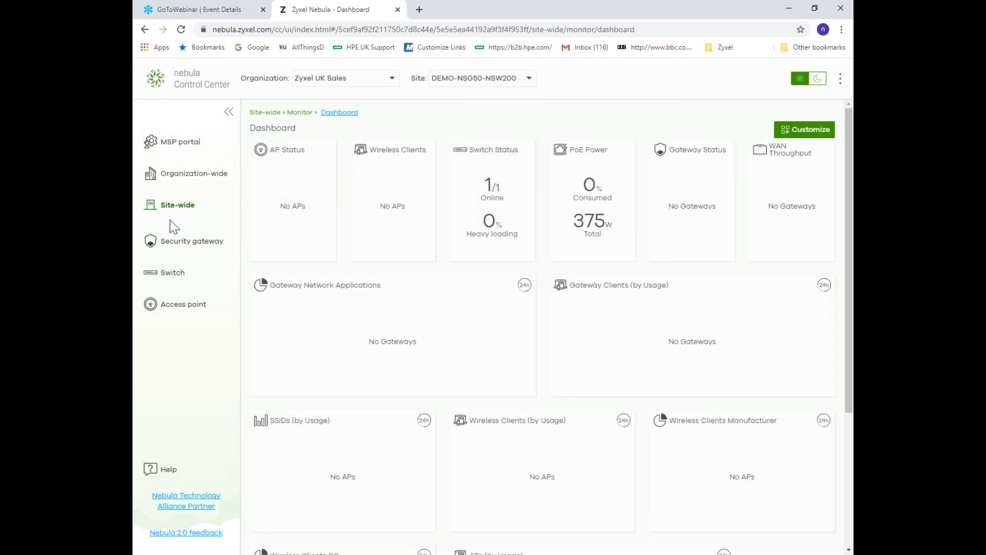
{"action": "mouse_move", "coordinate": [191, 181]}
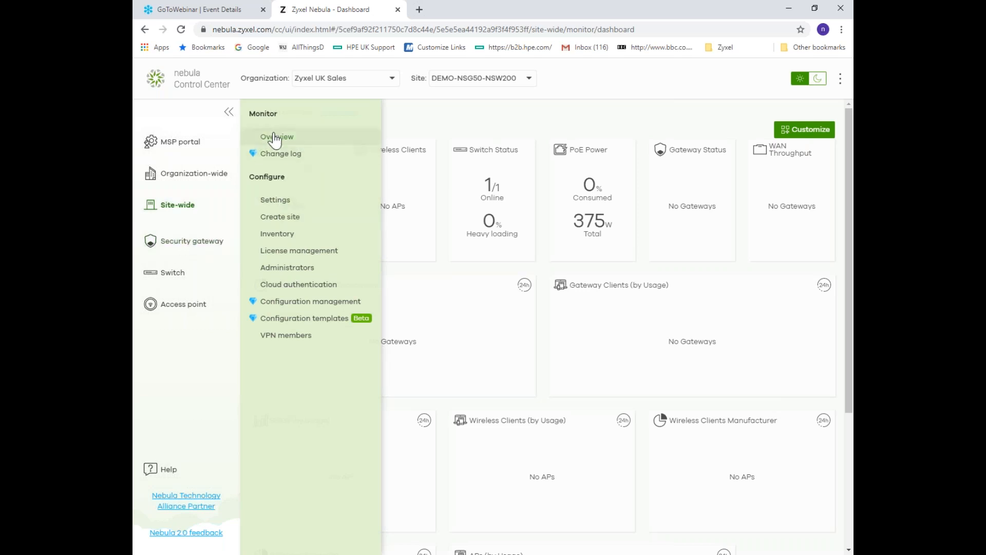
{"action": "left_click", "coordinate": [181, 249]}
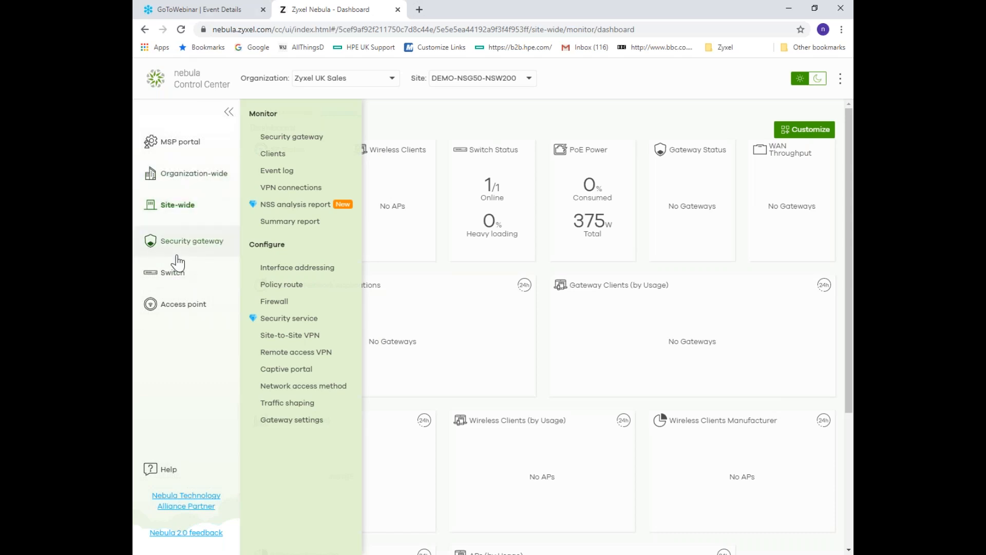
{"action": "left_click", "coordinate": [173, 281]}
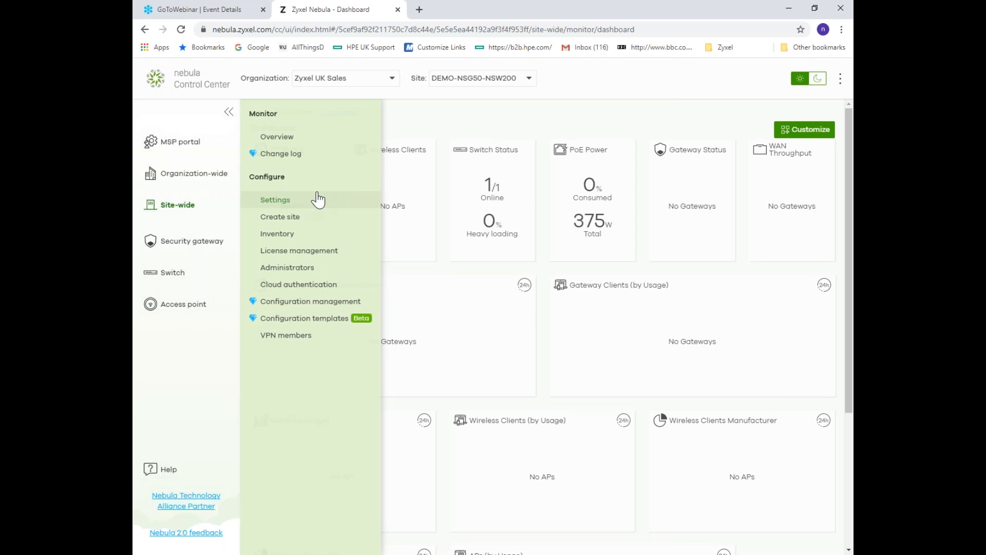
{"action": "left_click", "coordinate": [279, 235]}
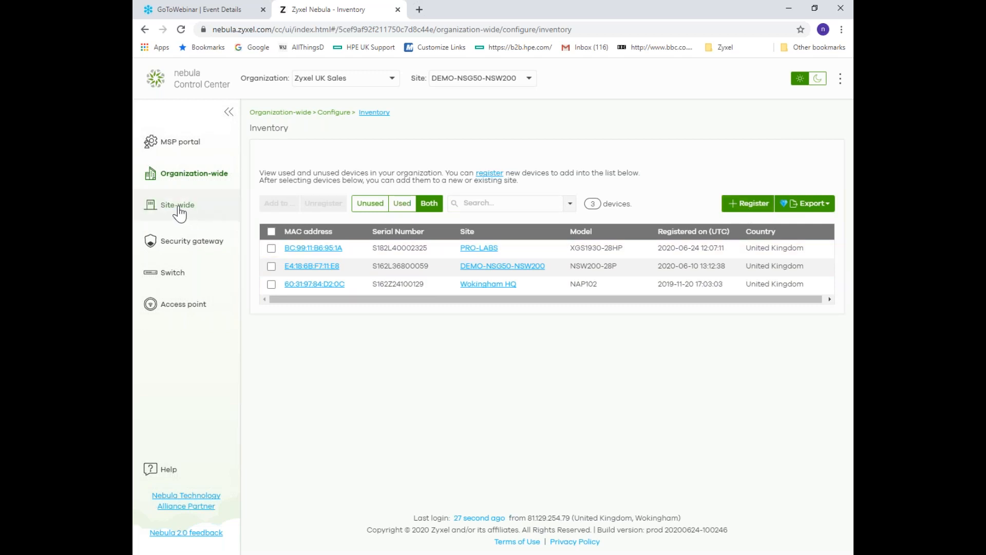
Step: Start registering a new device by MAC address and serial number for the DEMO-NSG50-NSW200 site
{"action": "mouse_move", "coordinate": [180, 213]}
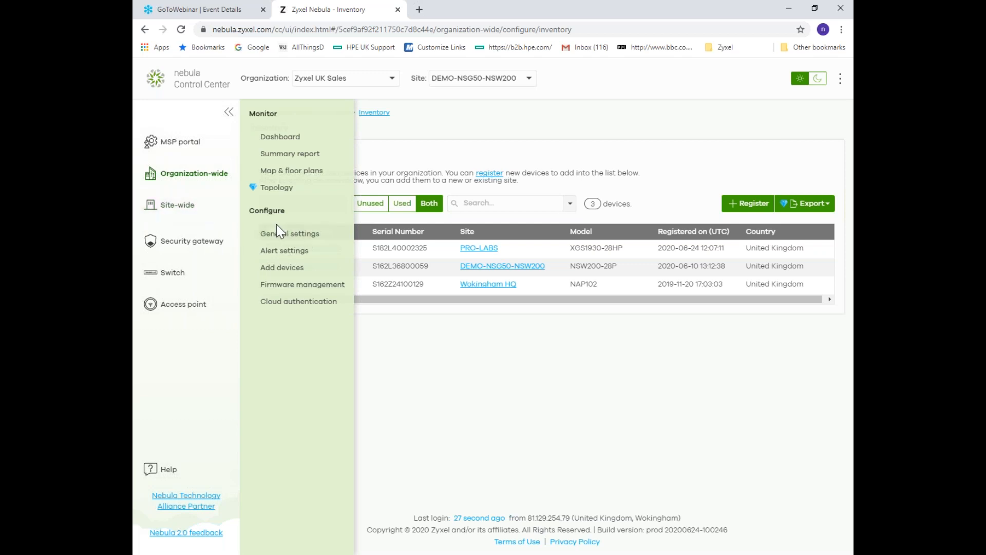
{"action": "left_click", "coordinate": [281, 269]}
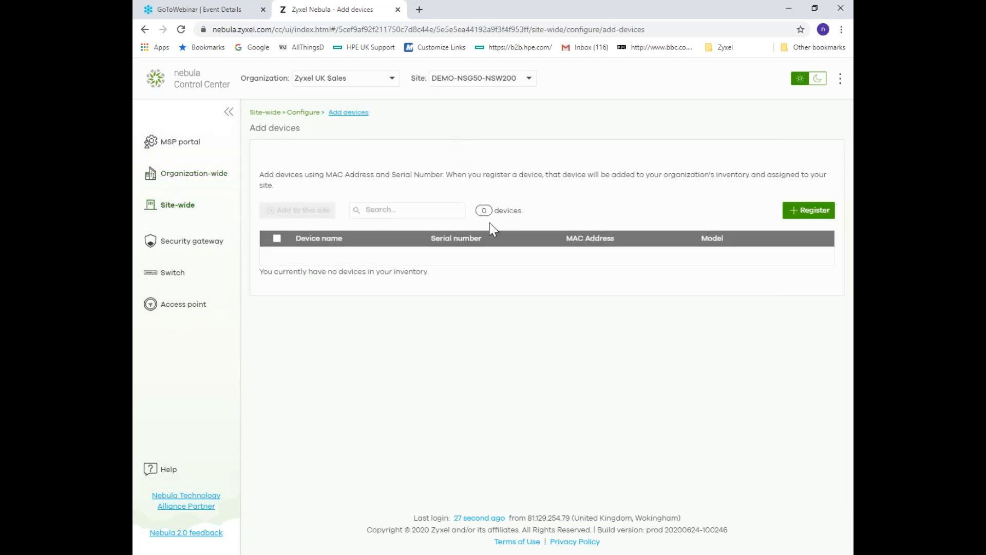
{"action": "left_click", "coordinate": [806, 214]}
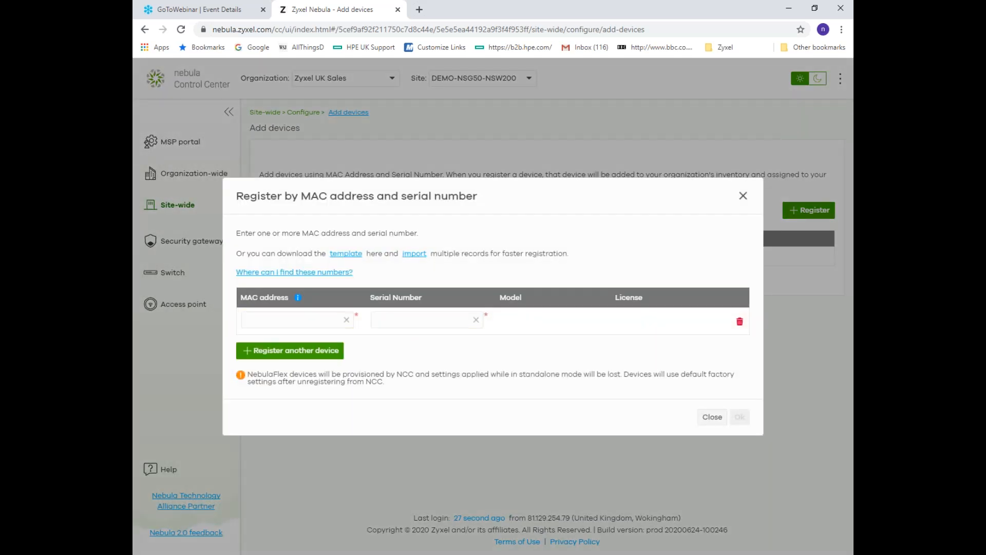
{"action": "key", "text": "alt+Tab"}
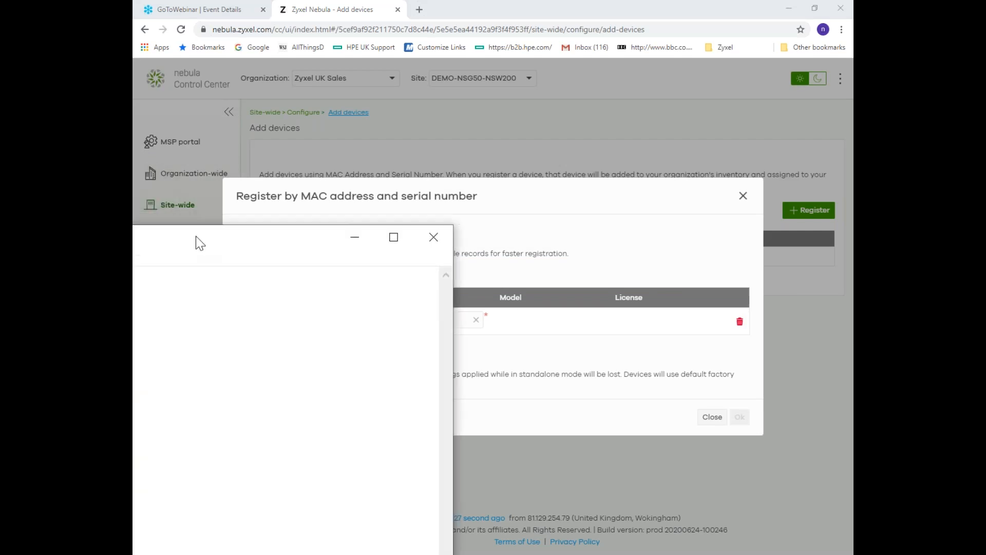
{"action": "left_click_drag", "start_coordinate": [473, 214], "coordinate": [134, 213]}
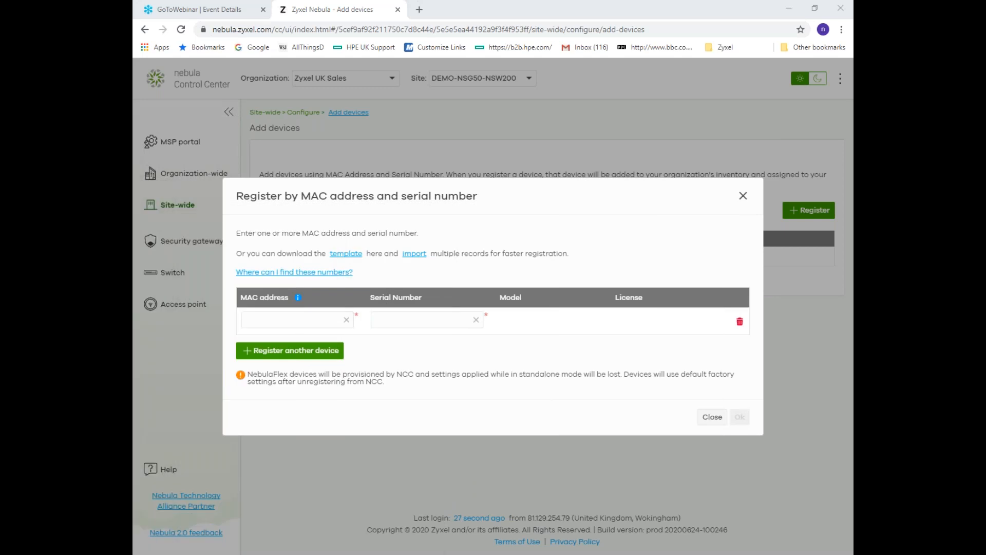
{"action": "left_click", "coordinate": [400, 320]}
{"action": "key", "text": "ctrl+v"}
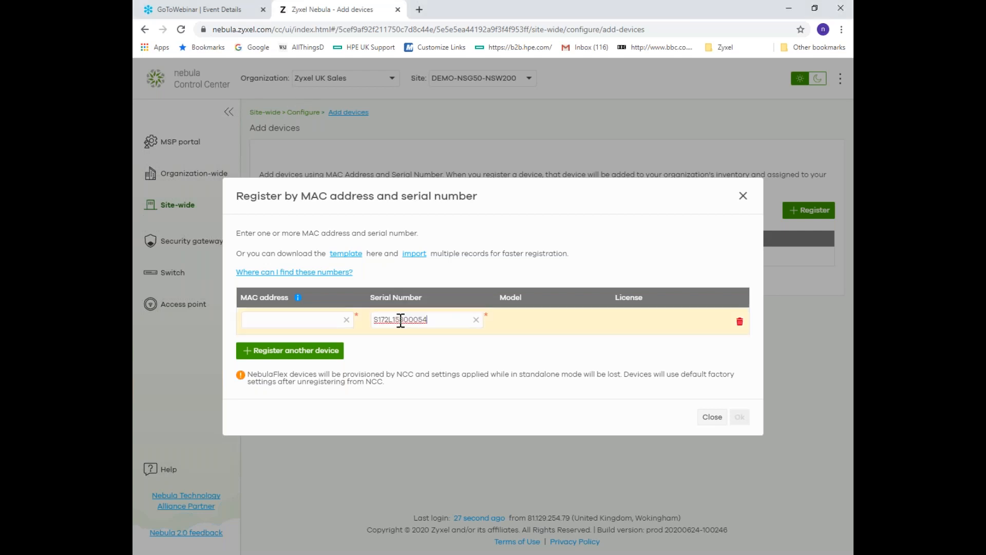
Step: Enter the MAC address B8:EC:A3:AC:0E:CC for the device and complete the registration
{"action": "left_click", "coordinate": [293, 314]}
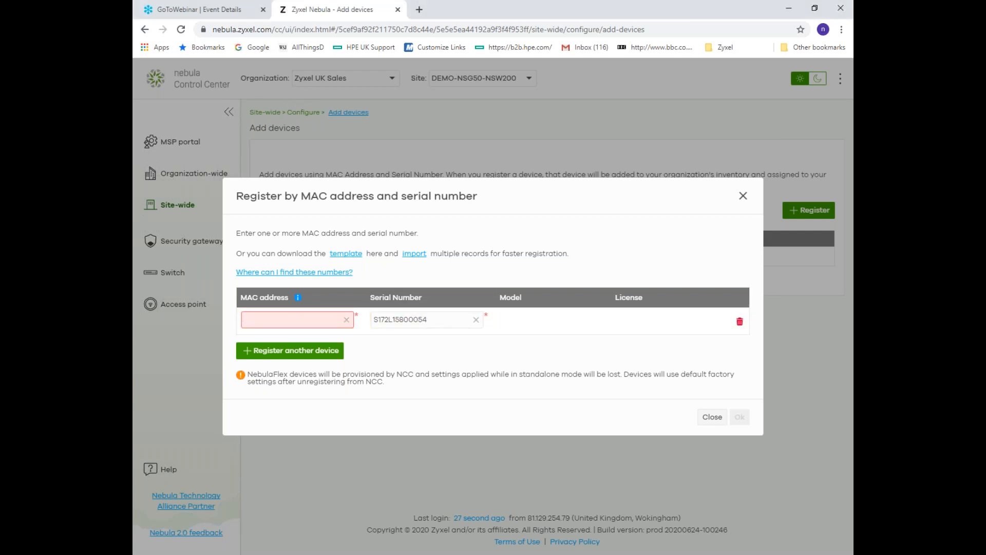
{"action": "key", "text": "alt+Tab"}
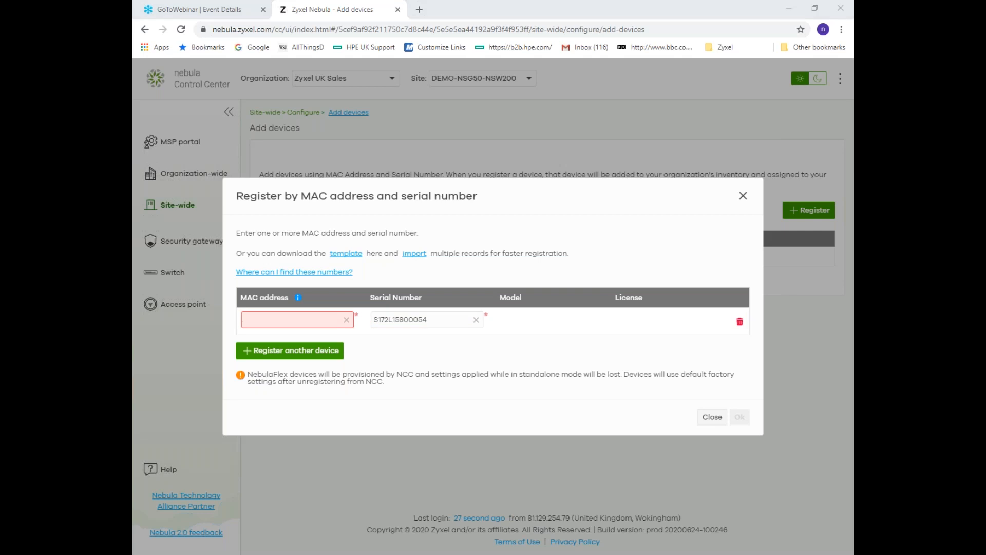
{"action": "left_click", "coordinate": [299, 319]}
{"action": "type", "text": "B8:EC:A3:AC:0E:CC"}
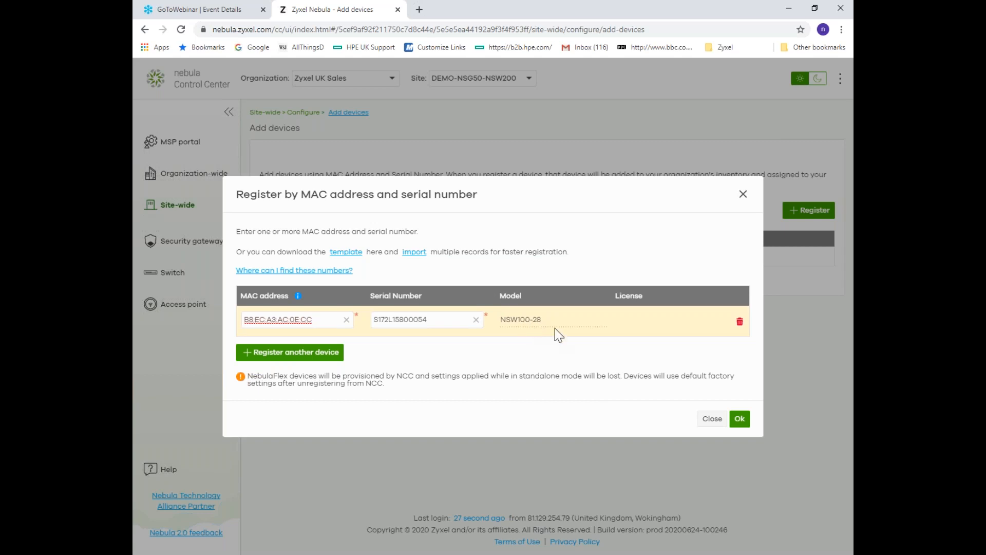
{"action": "left_click", "coordinate": [739, 420]}
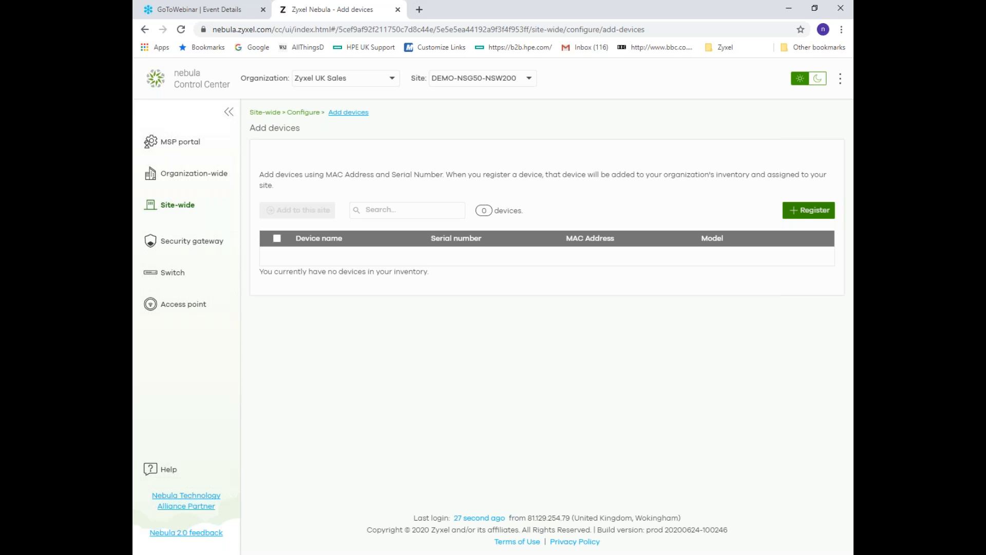
Step: Go to the site dashboard's online switches and review the details and status of the new NSW100-28 switch
{"action": "left_click", "coordinate": [180, 211]}
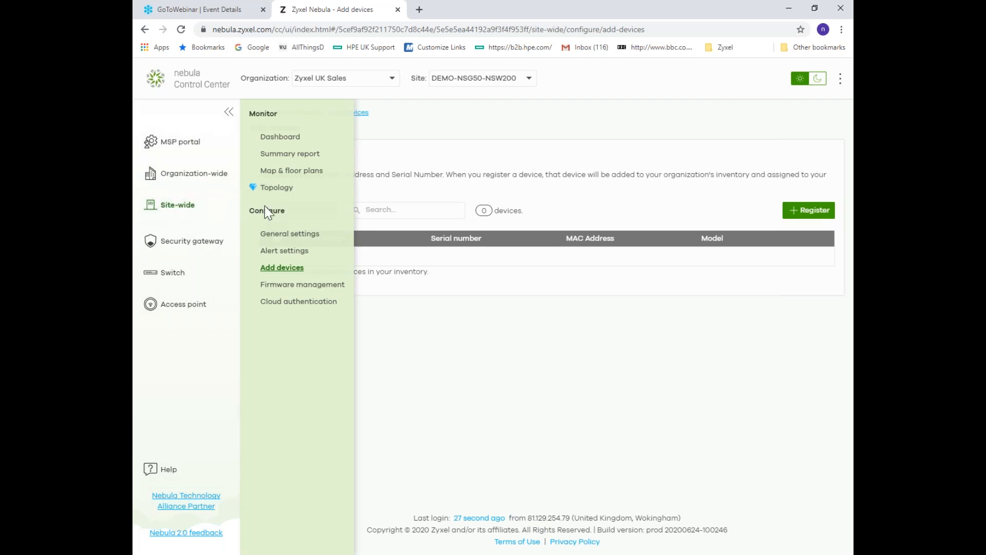
{"action": "left_click", "coordinate": [288, 145]}
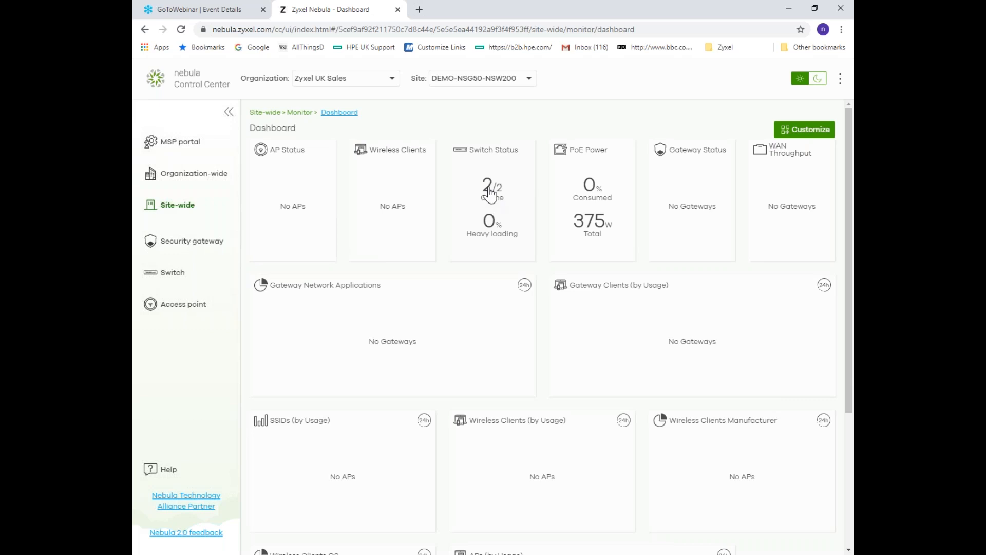
{"action": "left_click", "coordinate": [489, 194]}
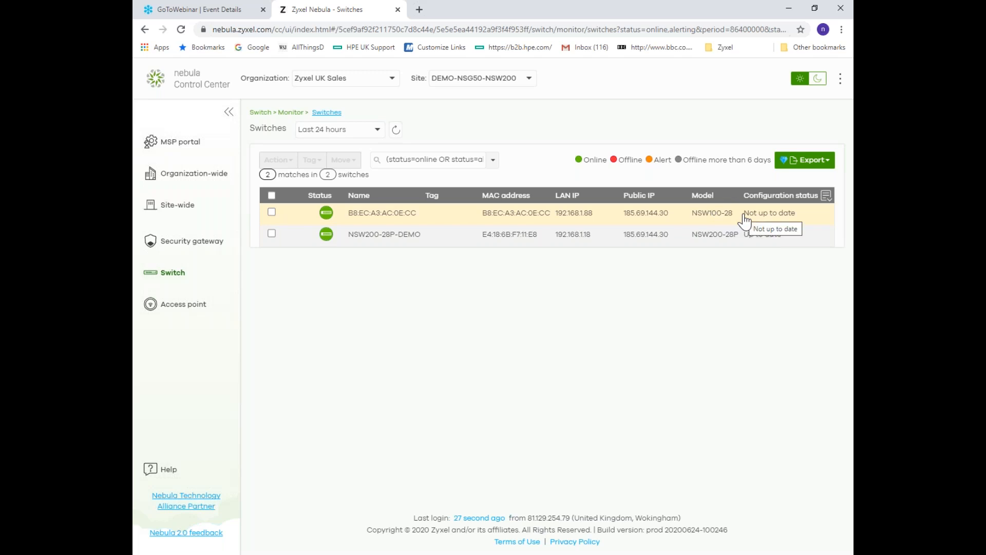
{"action": "left_click", "coordinate": [371, 222]}
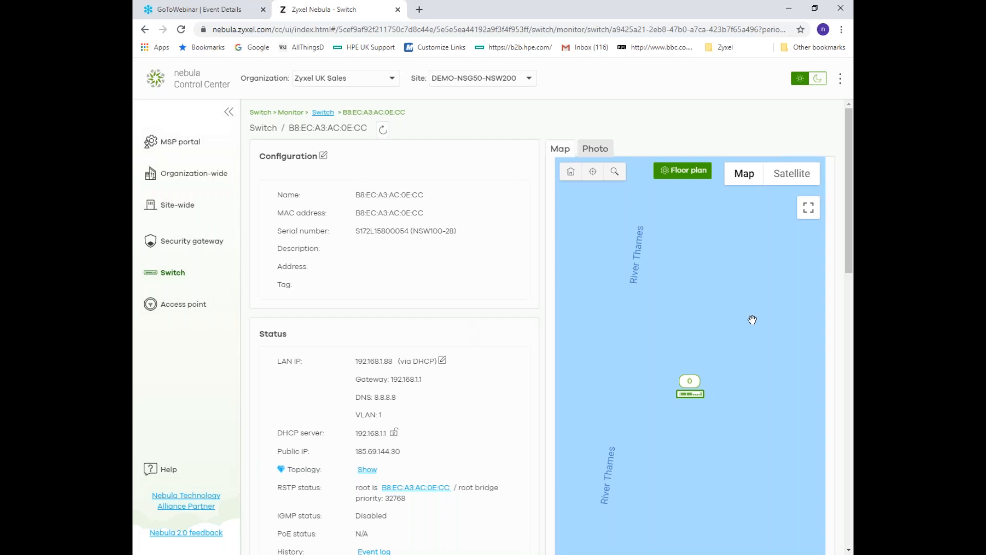
{"action": "scroll", "coordinate": [421, 335], "scroll_direction": "down", "scroll_amount": 4}
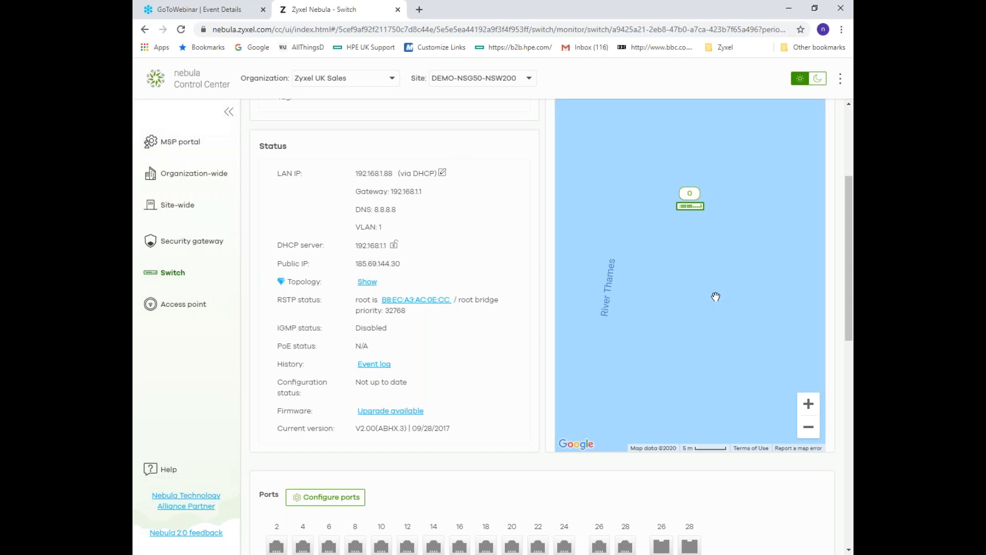
Step: Zoom out the switch's location map until the surrounding streets can be identified
{"action": "left_click", "coordinate": [809, 428]}
{"action": "left_click", "coordinate": [808, 428]}
{"action": "left_click", "coordinate": [809, 428]}
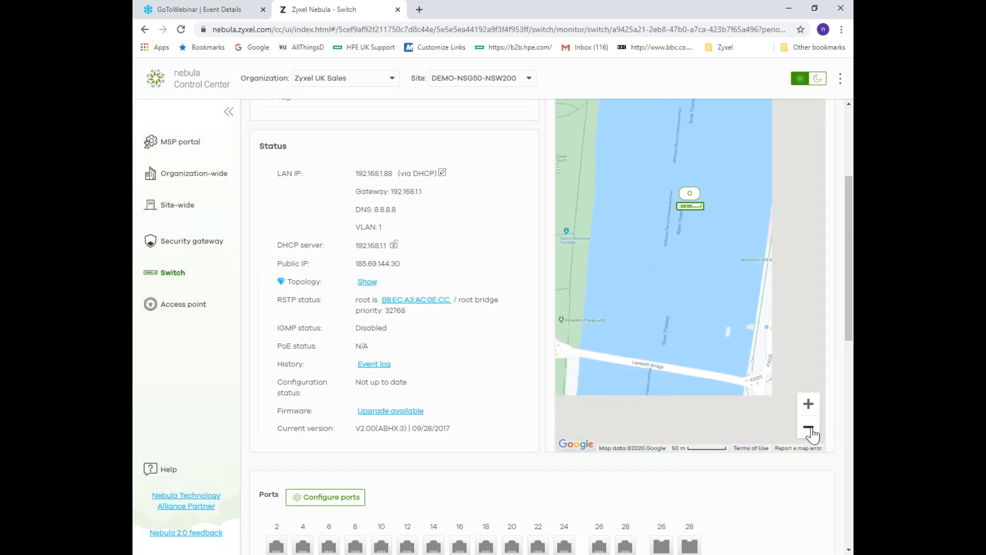
{"action": "left_click", "coordinate": [809, 428]}
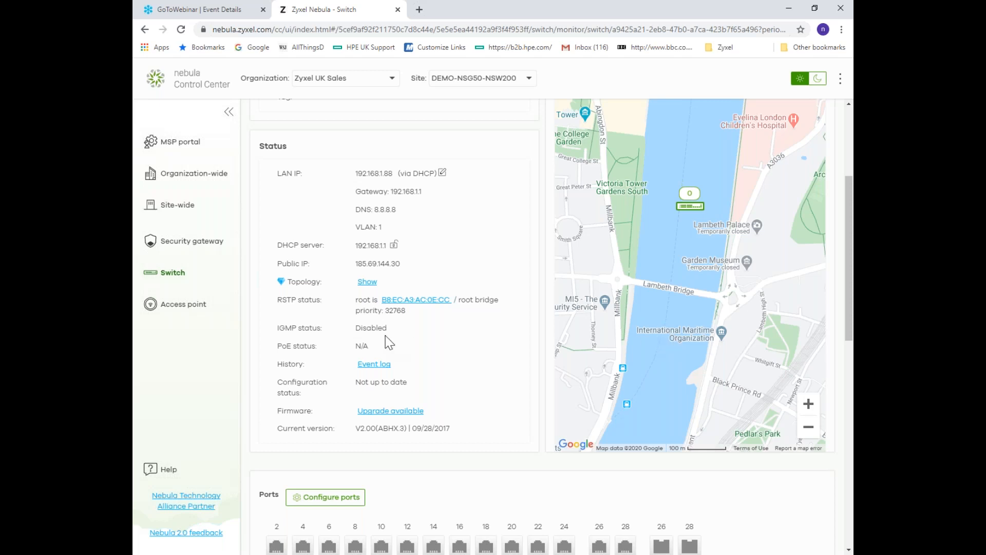
Step: Edit the switch's configuration to use the name NSW100-28-DEMO, built from its model number, and keep the site DEMO-NSG50-NSW200
{"action": "scroll", "coordinate": [385, 340], "scroll_direction": "up", "scroll_amount": 4}
{"action": "scroll", "coordinate": [415, 231], "scroll_direction": "down", "scroll_amount": 2}
{"action": "scroll", "coordinate": [415, 231], "scroll_direction": "up", "scroll_amount": 2}
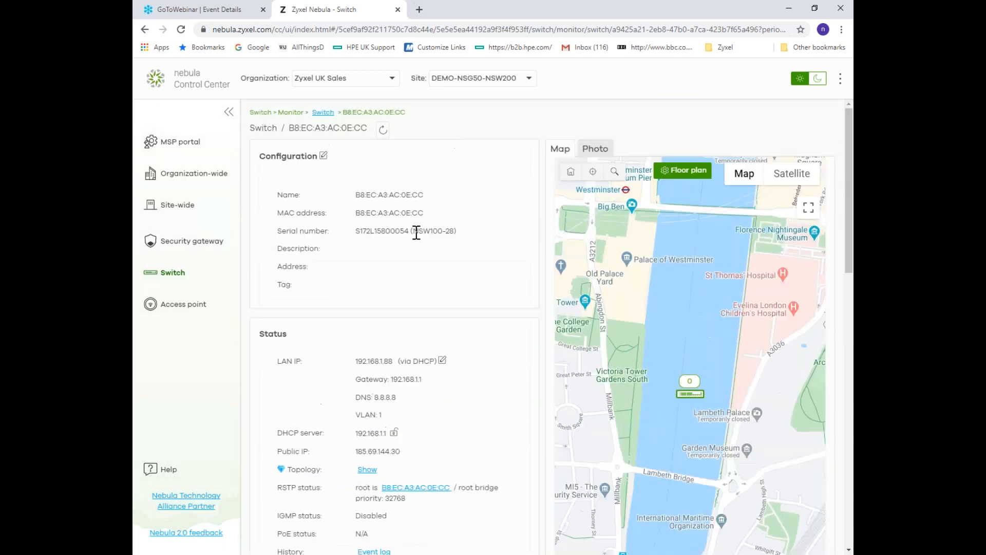
{"action": "left_click_drag", "start_coordinate": [415, 231], "coordinate": [454, 231]}
{"action": "key", "text": "ctrl+c"}
{"action": "left_click", "coordinate": [323, 157]}
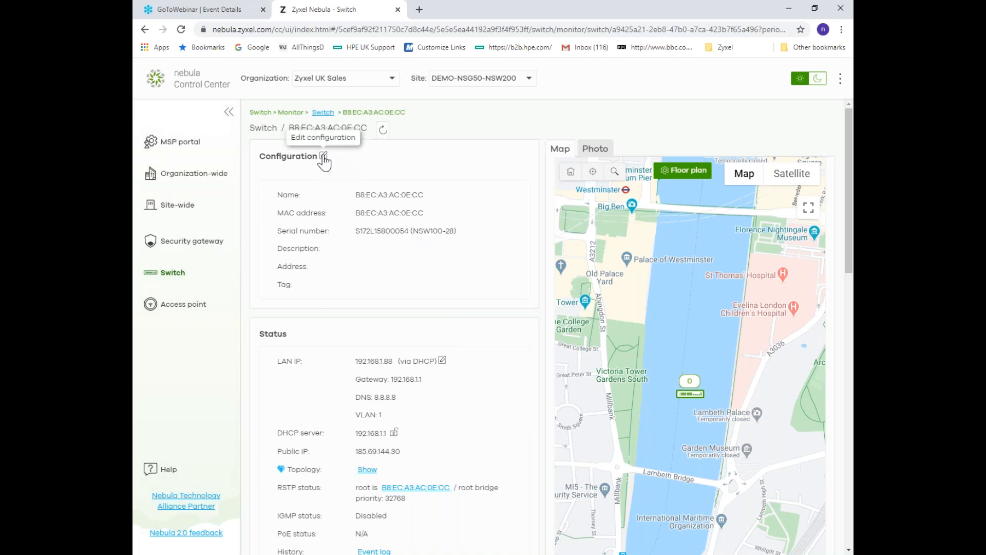
{"action": "left_click_drag", "start_coordinate": [447, 198], "coordinate": [345, 197]}
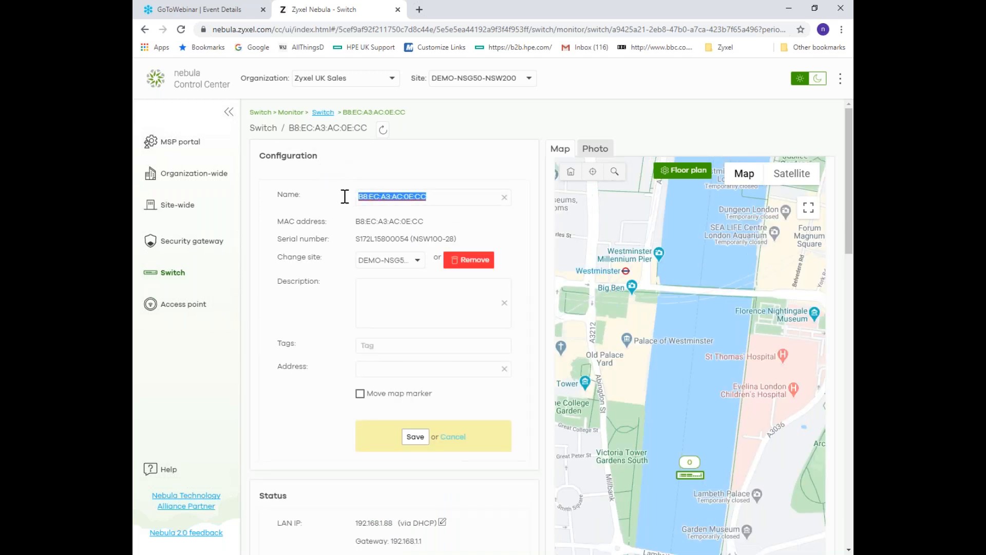
{"action": "key", "text": "ctrl+v"}
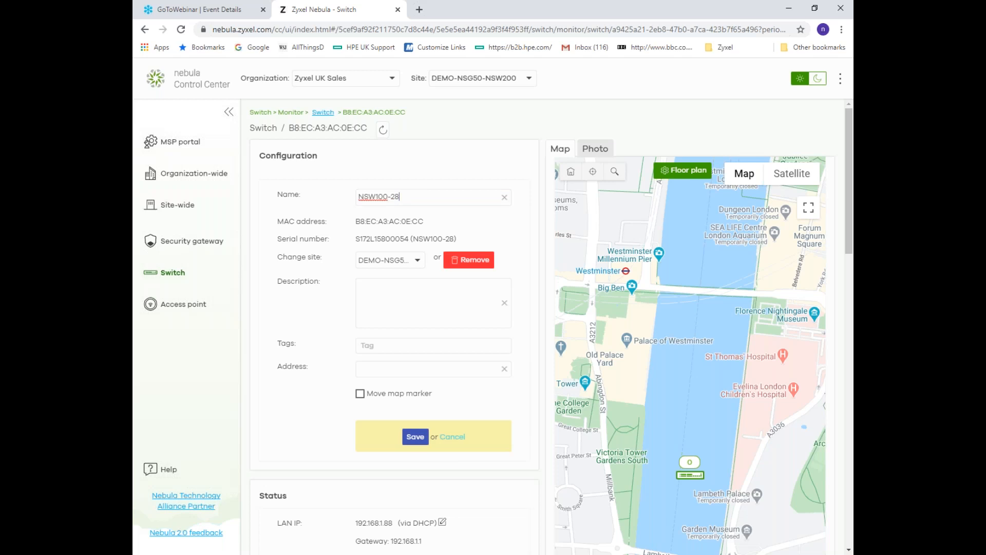
{"action": "type", "text": "-DEMO"}
{"action": "left_click", "coordinate": [418, 261]}
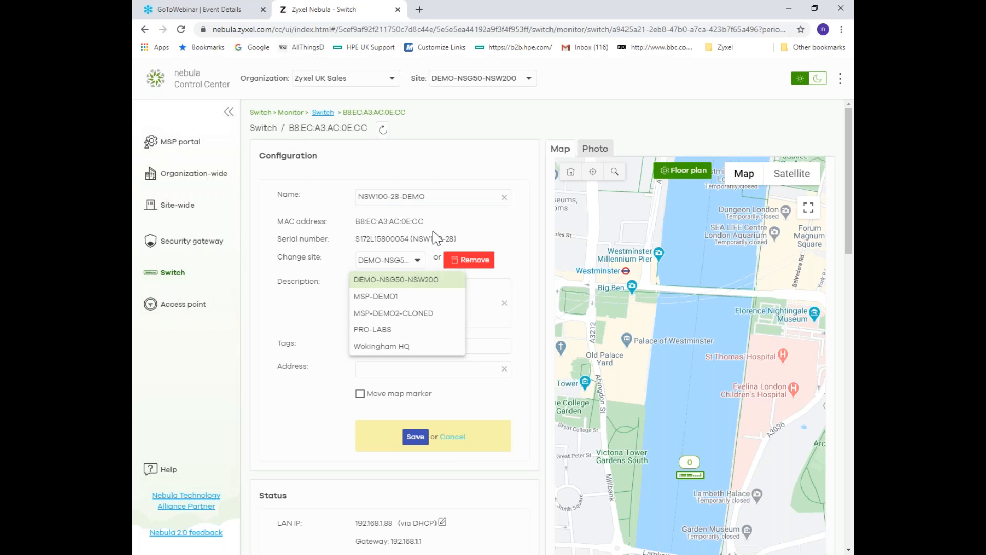
{"action": "left_click", "coordinate": [411, 279]}
Step: Fill in the description with the switch name NSW100-28-DEMO followed by its lounge location, and save the configuration
{"action": "left_click", "coordinate": [413, 287]}
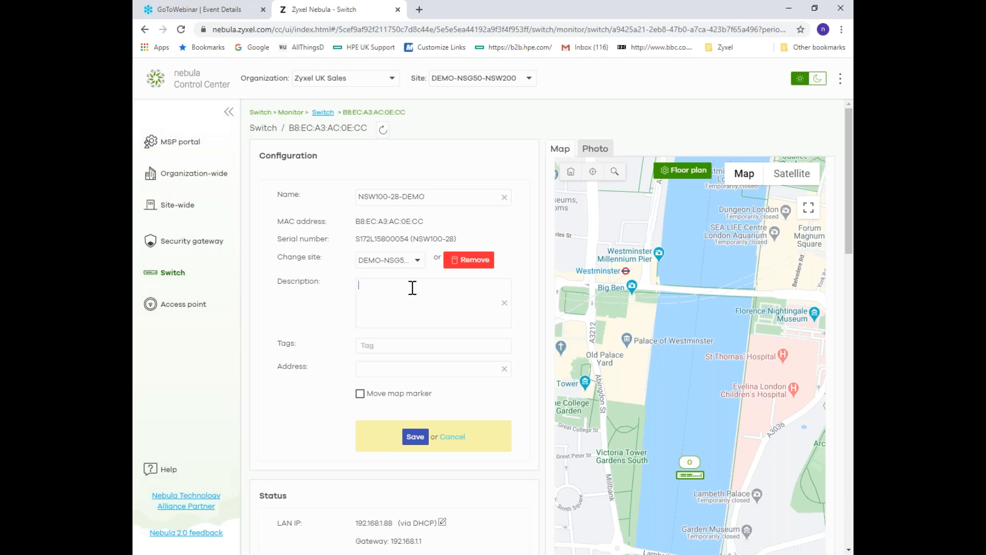
{"action": "left_click_drag", "start_coordinate": [436, 196], "coordinate": [360, 195]}
{"action": "key", "text": "ctrl+c"}
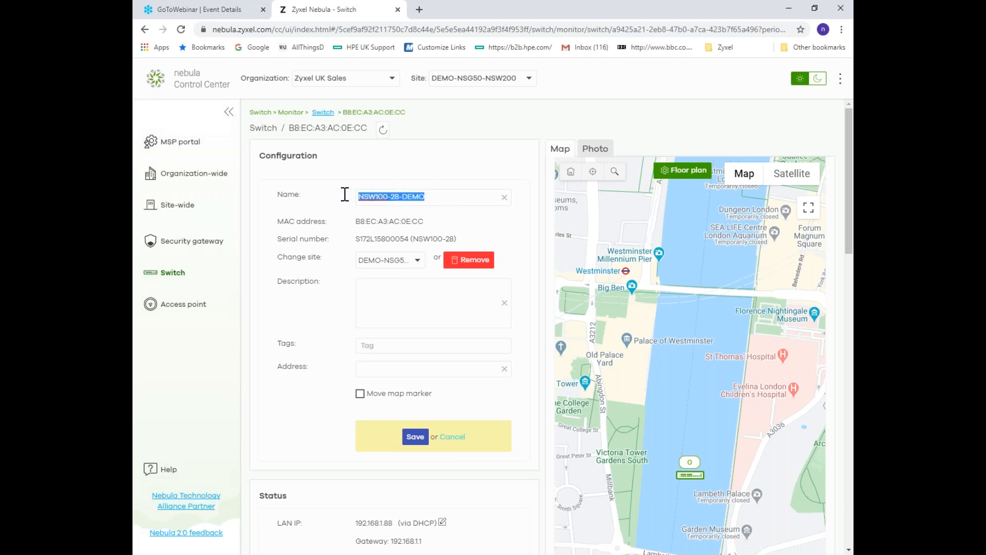
{"action": "left_click", "coordinate": [386, 293]}
{"action": "key", "text": "ctrl+v"}
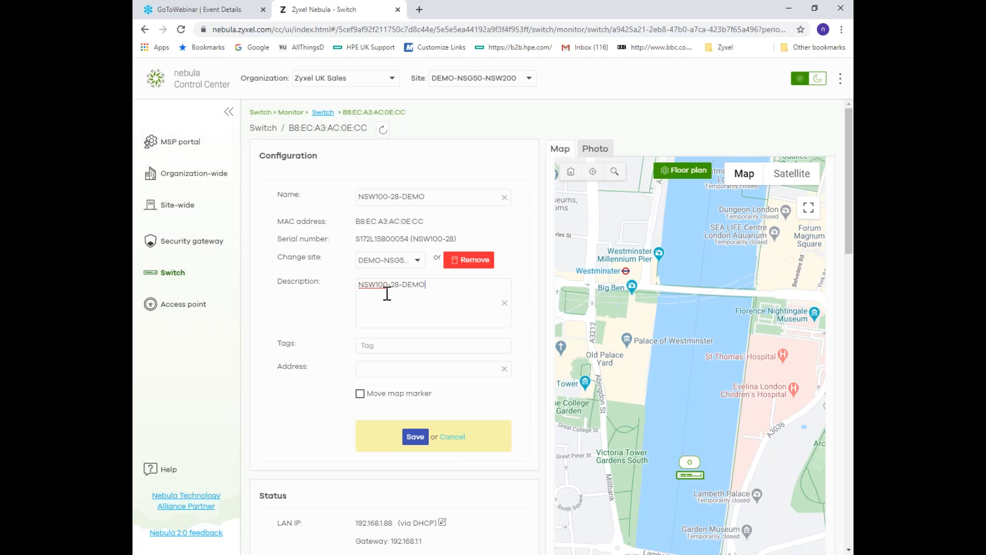
{"action": "type", "text": "In Nigel's lounge"}
{"action": "left_click", "coordinate": [416, 437]}
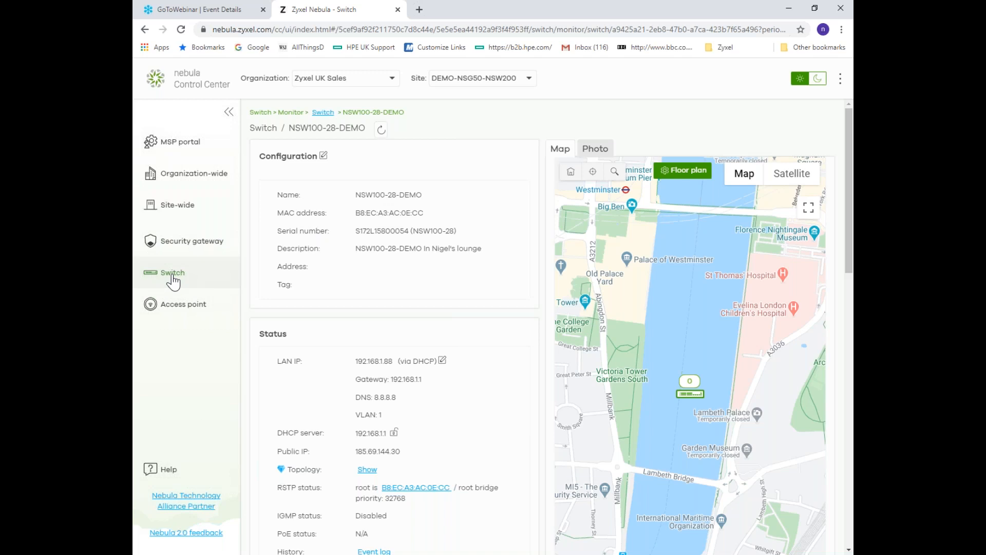
Step: Open NSW100-28-DEMO from the site's switch list and examine its status, ports and live tools
{"action": "mouse_move", "coordinate": [174, 280]}
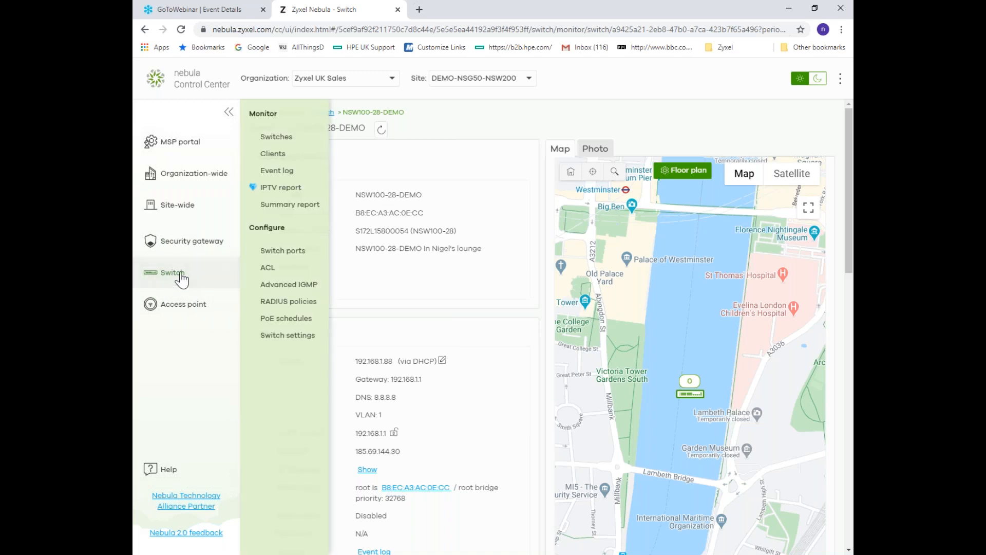
{"action": "left_click", "coordinate": [278, 142]}
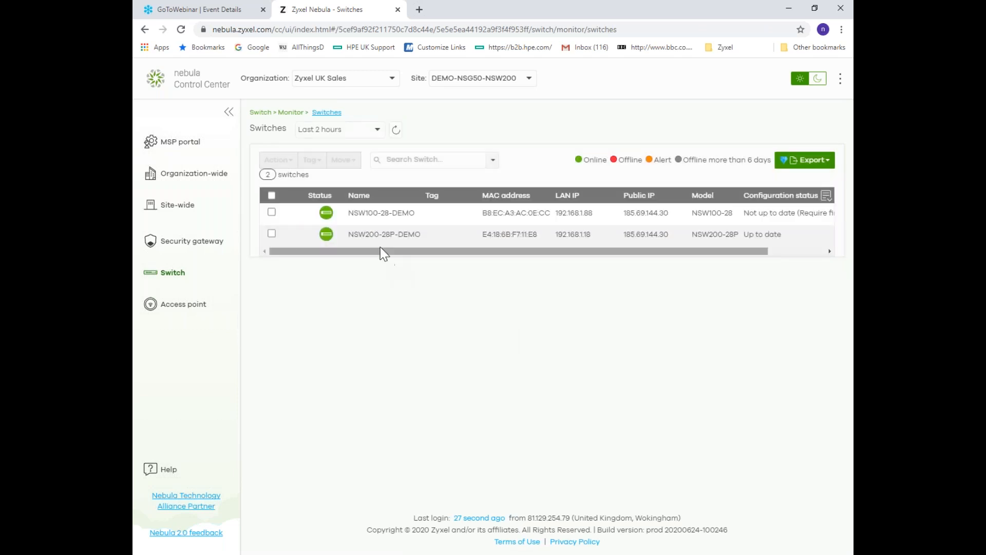
{"action": "left_click", "coordinate": [364, 216]}
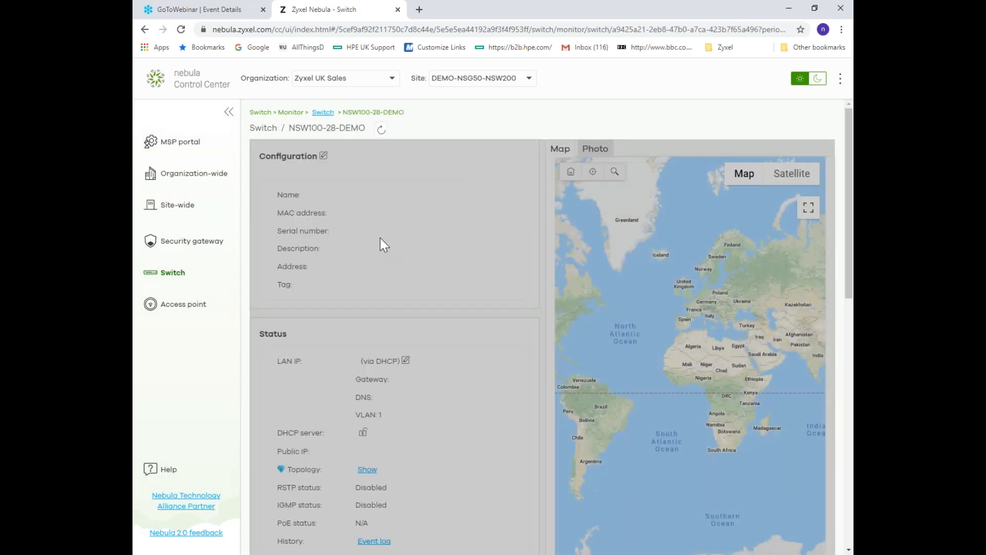
{"action": "scroll", "coordinate": [380, 239], "scroll_direction": "down", "scroll_amount": 5}
{"action": "scroll", "coordinate": [380, 238], "scroll_direction": "down", "scroll_amount": 4}
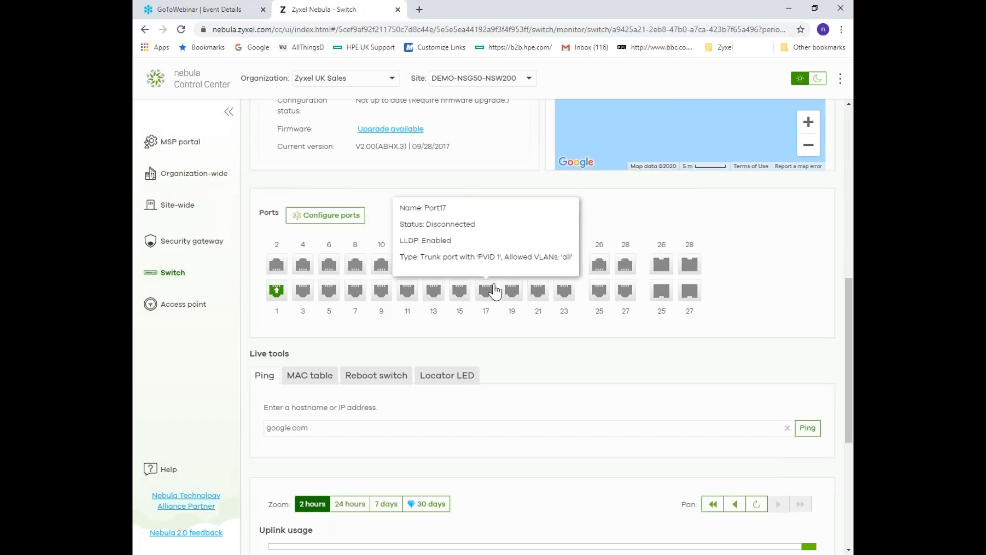
{"action": "scroll", "coordinate": [389, 296], "scroll_direction": "down", "scroll_amount": 4}
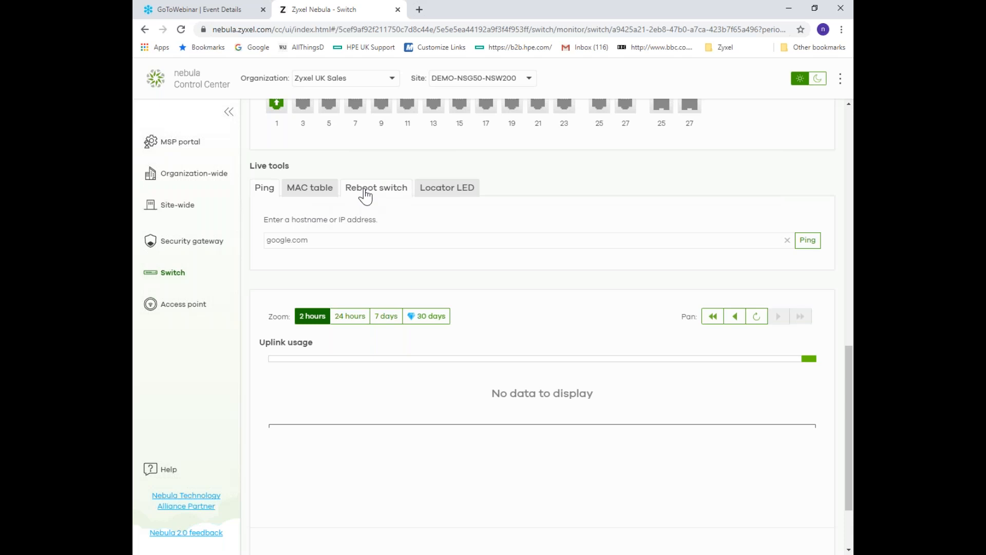
{"action": "scroll", "coordinate": [381, 241], "scroll_direction": "up", "scroll_amount": 4}
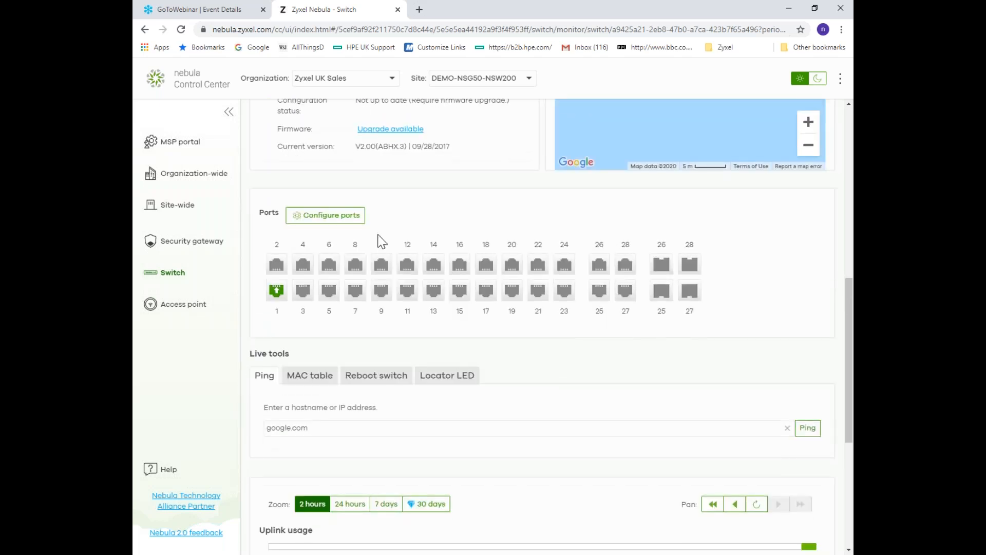
{"action": "mouse_move", "coordinate": [355, 303]}
{"action": "left_click", "coordinate": [176, 279]}
{"action": "scroll", "coordinate": [655, 324], "scroll_direction": "up", "scroll_amount": 5}
{"action": "scroll", "coordinate": [655, 322], "scroll_direction": "up", "scroll_amount": 2}
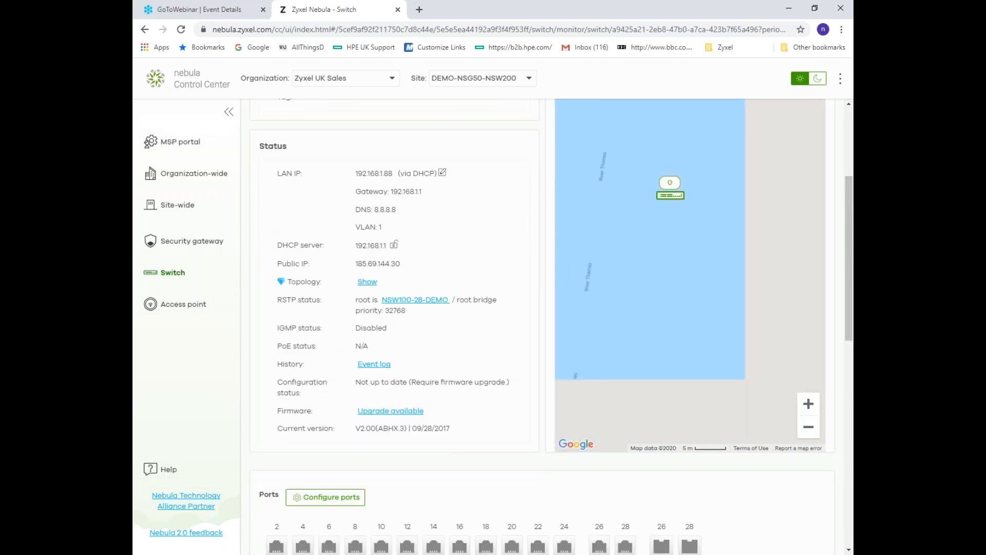
{"action": "scroll", "coordinate": [385, 210], "scroll_direction": "up", "scroll_amount": 4}
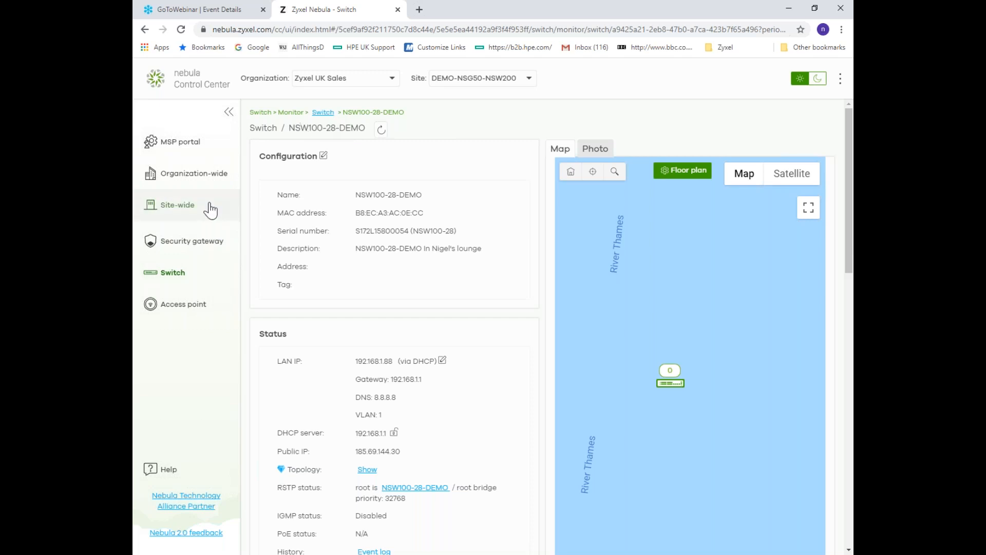
Step: Examine the connection details of individual ports on NSW100-28-DEMO, including ports 3, 27 and 28
{"action": "left_click", "coordinate": [180, 274]}
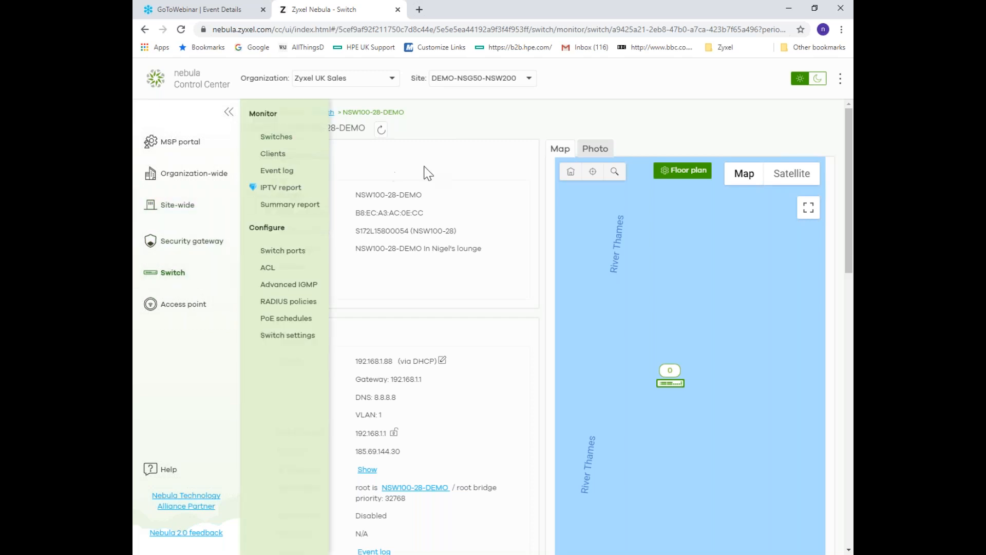
{"action": "scroll", "coordinate": [456, 249], "scroll_direction": "down", "scroll_amount": 7}
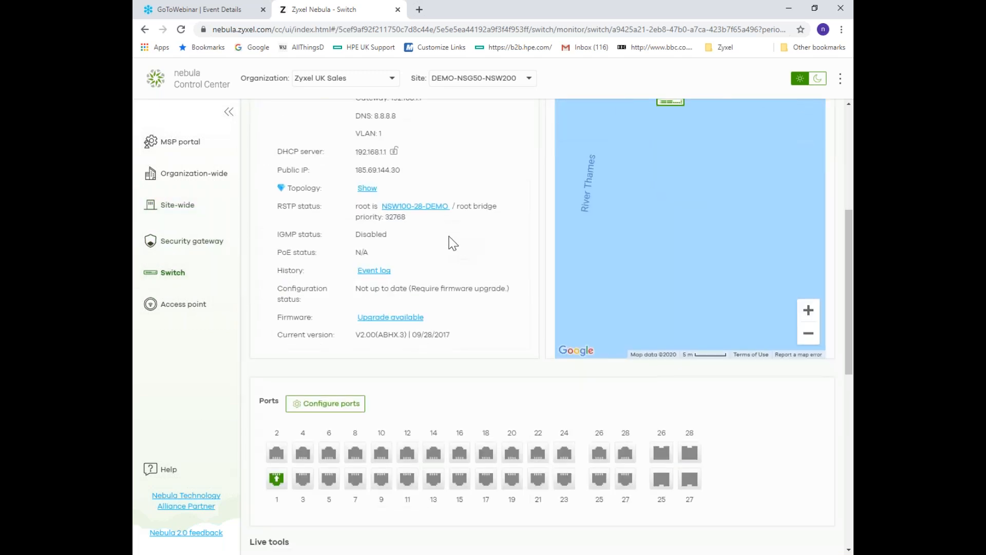
{"action": "scroll", "coordinate": [452, 243], "scroll_direction": "down", "scroll_amount": 1}
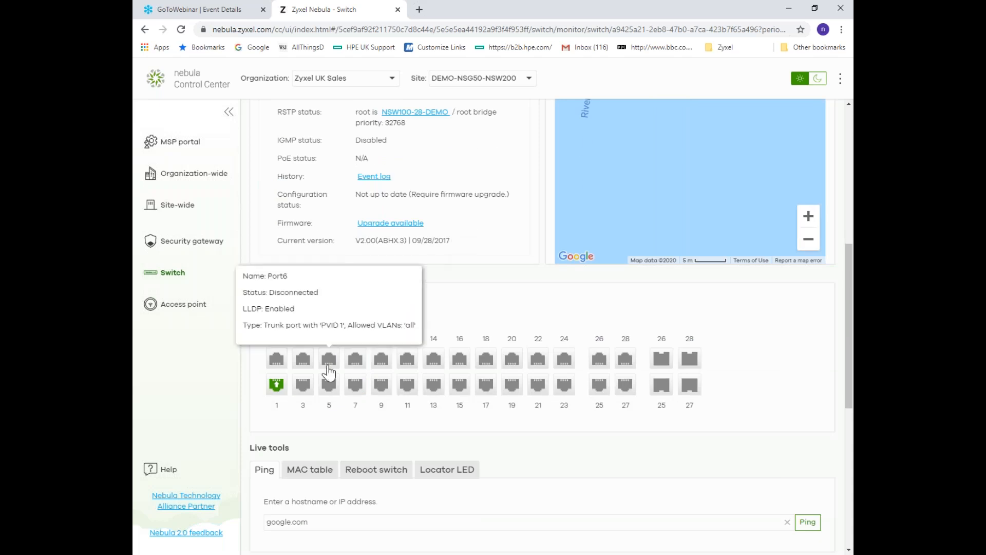
{"action": "mouse_move", "coordinate": [310, 395]}
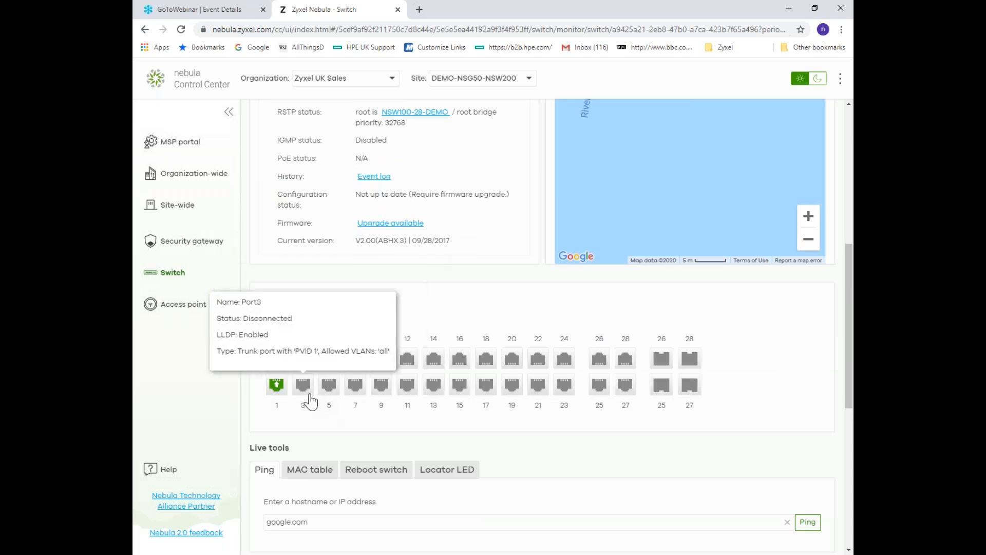
{"action": "mouse_move", "coordinate": [689, 391]}
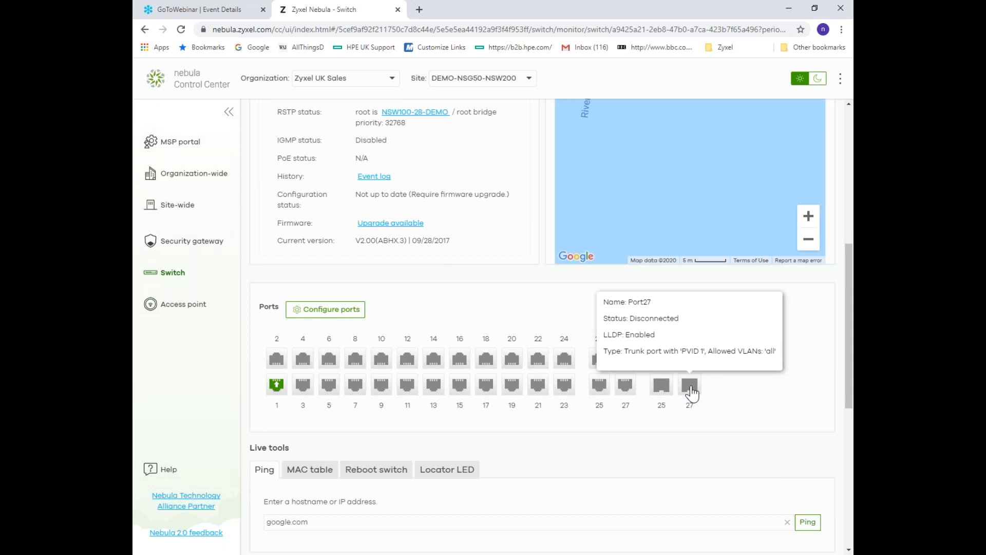
{"action": "mouse_move", "coordinate": [689, 363]}
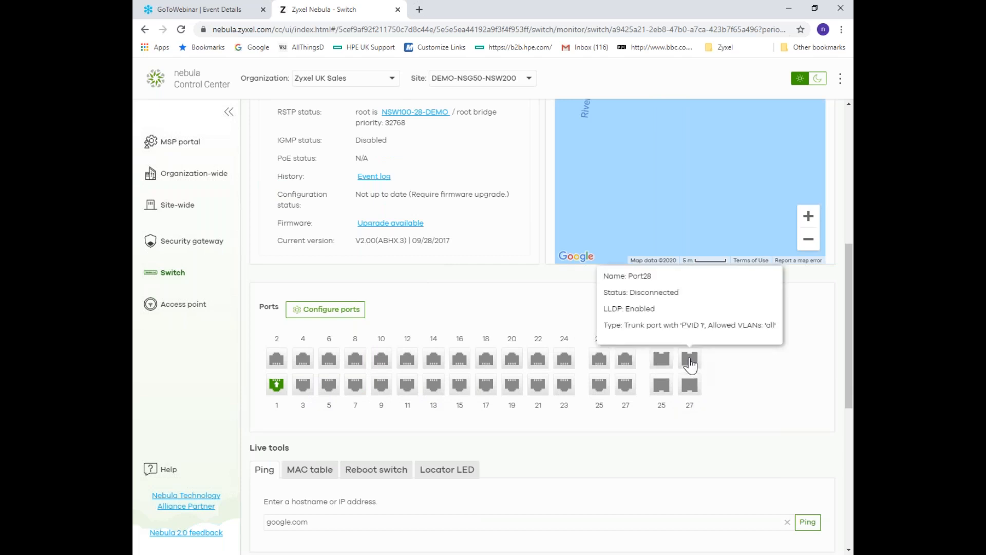
Step: Open port 28 and review its configuration, status, bandwidth utilization, packet counters and cable diagnostic options
{"action": "left_click", "coordinate": [689, 362]}
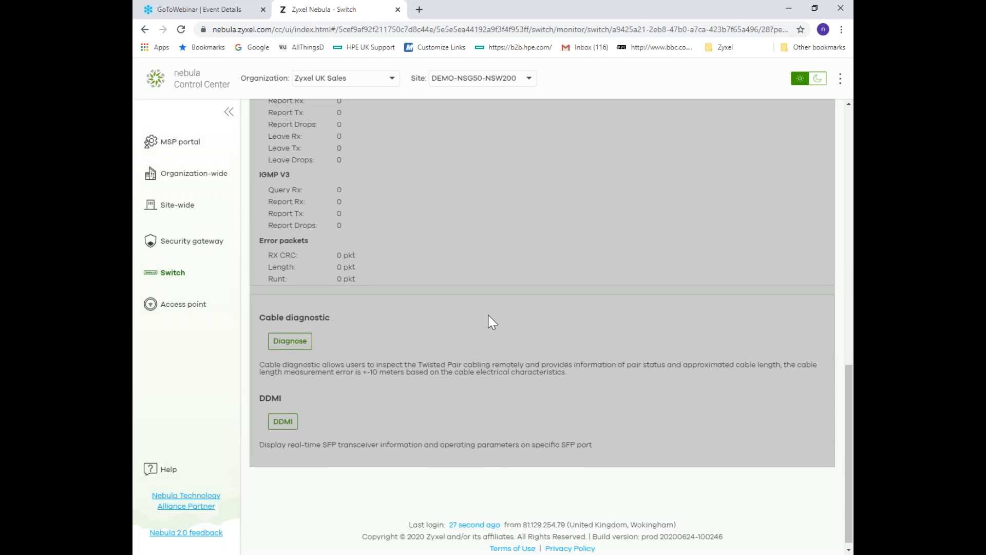
{"action": "scroll", "coordinate": [497, 317], "scroll_direction": "up", "scroll_amount": 5}
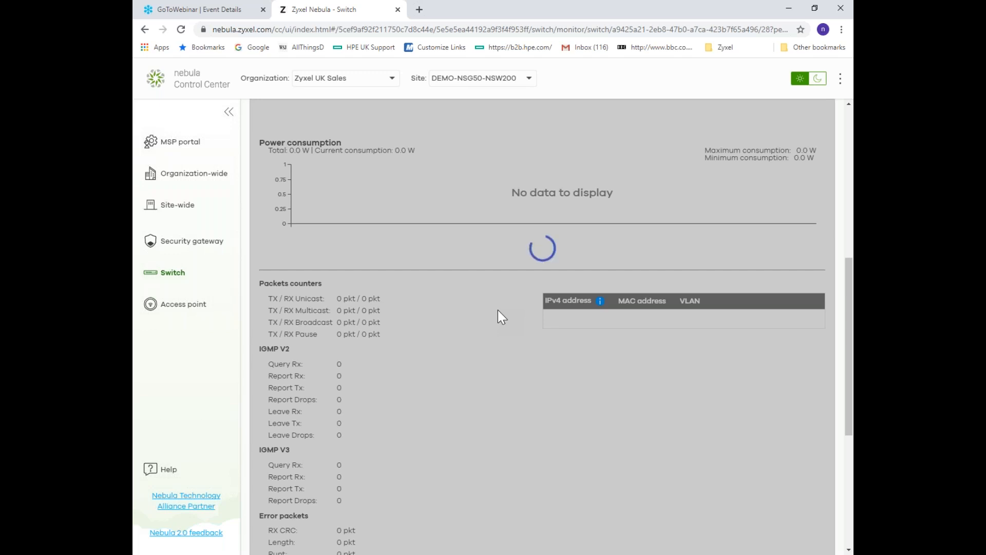
{"action": "scroll", "coordinate": [497, 310], "scroll_direction": "down", "scroll_amount": 3}
{"action": "scroll", "coordinate": [498, 311], "scroll_direction": "up", "scroll_amount": 8}
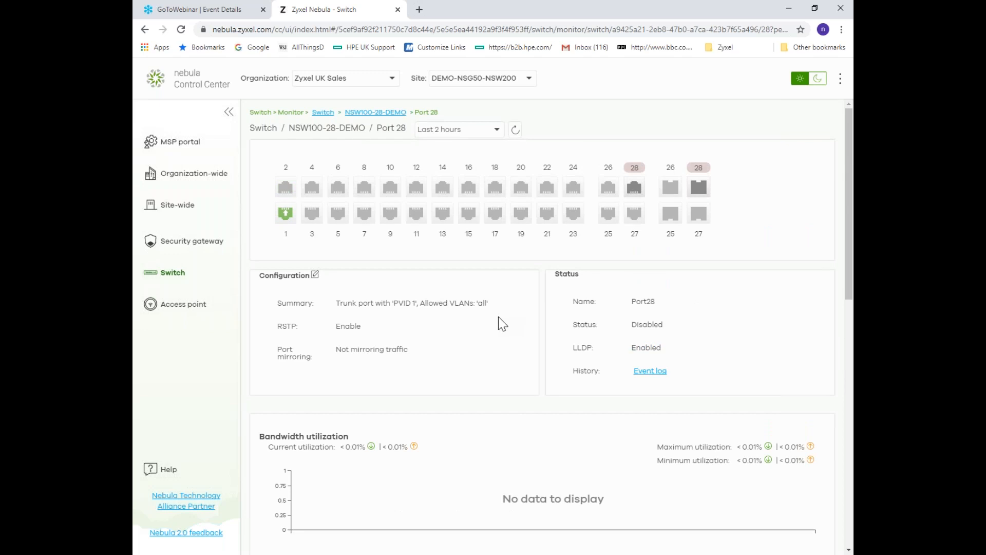
{"action": "scroll", "coordinate": [498, 316], "scroll_direction": "down", "scroll_amount": 10}
{"action": "scroll", "coordinate": [498, 317], "scroll_direction": "down", "scroll_amount": 3}
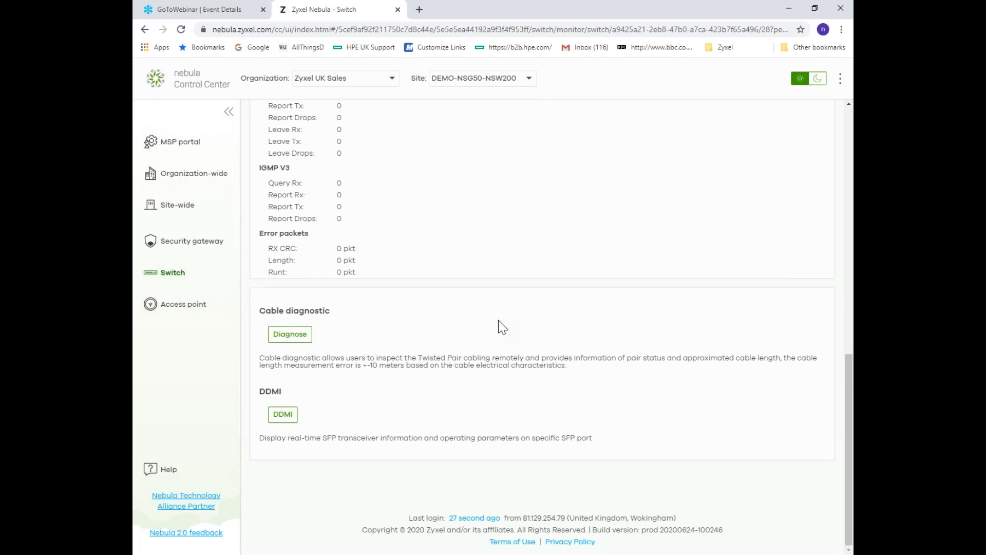
{"action": "scroll", "coordinate": [498, 320], "scroll_direction": "up", "scroll_amount": 12}
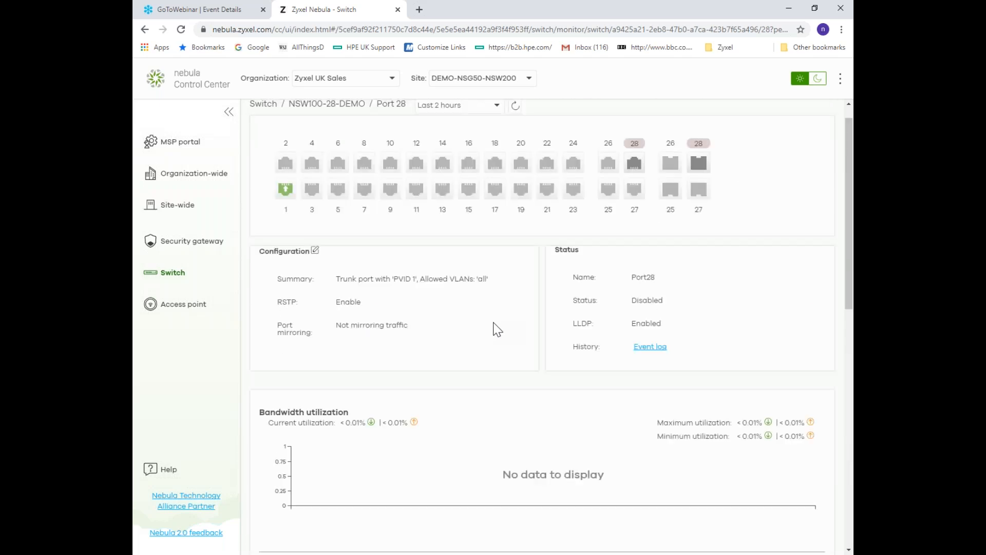
{"action": "scroll", "coordinate": [497, 329], "scroll_direction": "up", "scroll_amount": 1}
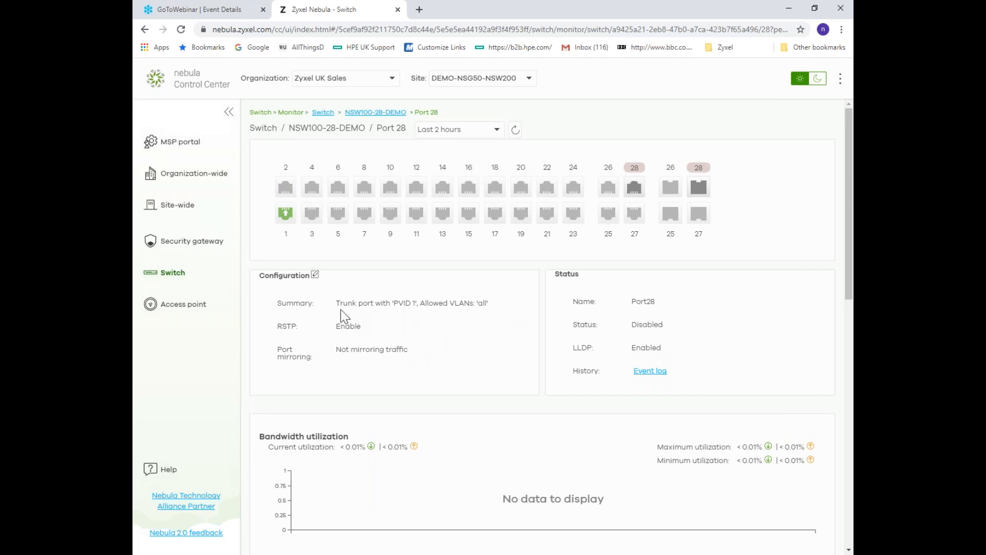
Step: Open port 28's configuration for editing, change its type to Access and set the PVID to 22
{"action": "left_click", "coordinate": [314, 275]}
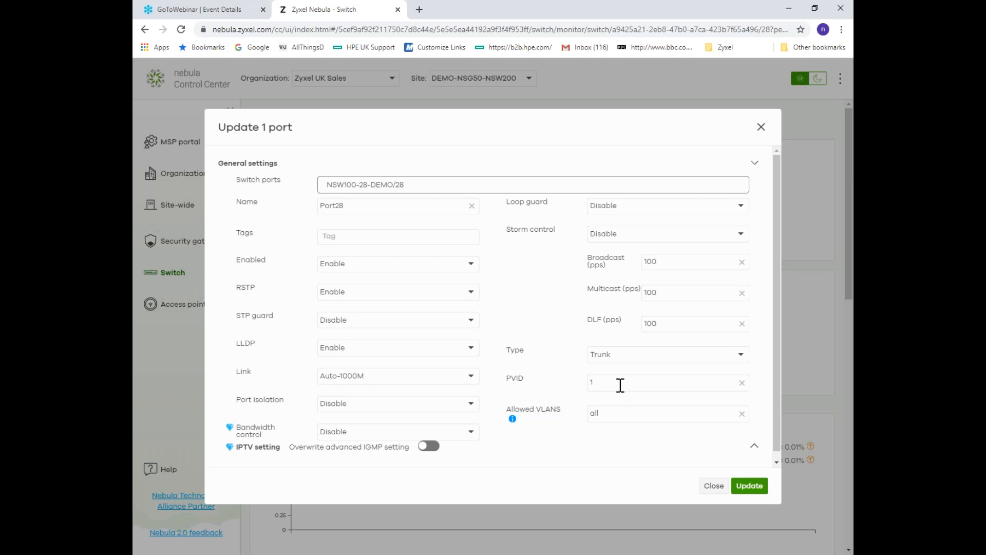
{"action": "left_click", "coordinate": [637, 358]}
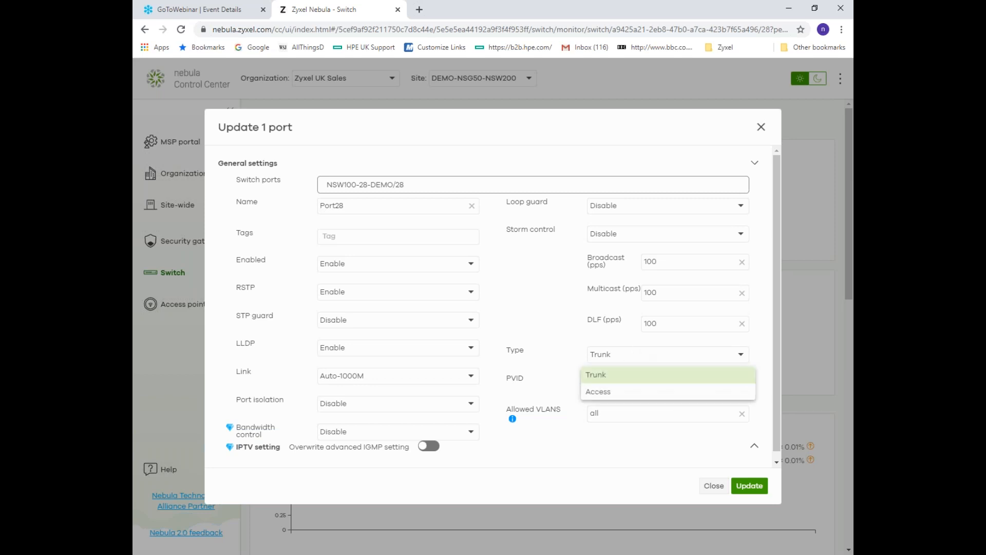
{"action": "left_click", "coordinate": [616, 394]}
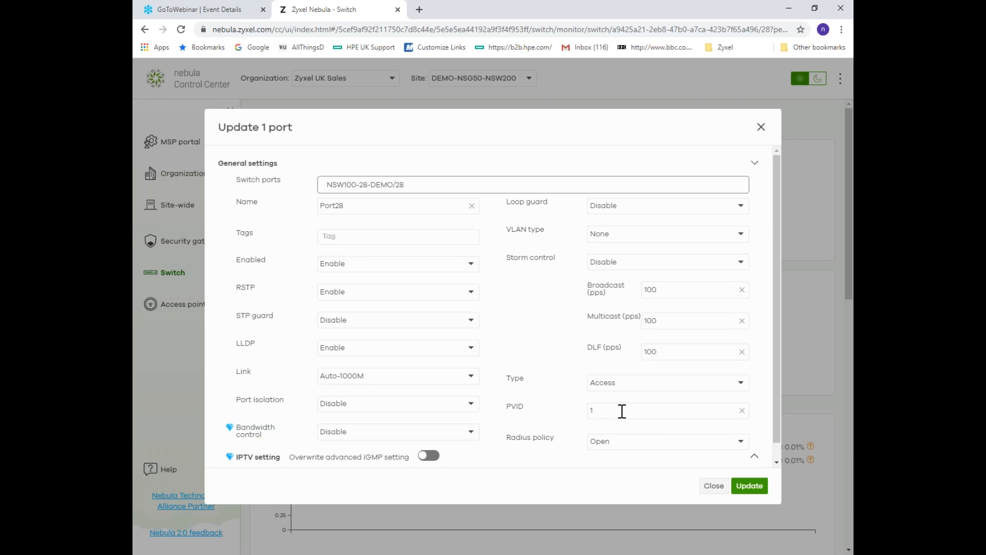
{"action": "left_click", "coordinate": [622, 411]}
{"action": "key", "text": "BackSpace"}
{"action": "type", "text": "22"}
Step: Review the Enabled and Link speed options for port 28 without changing them
{"action": "left_click", "coordinate": [470, 264]}
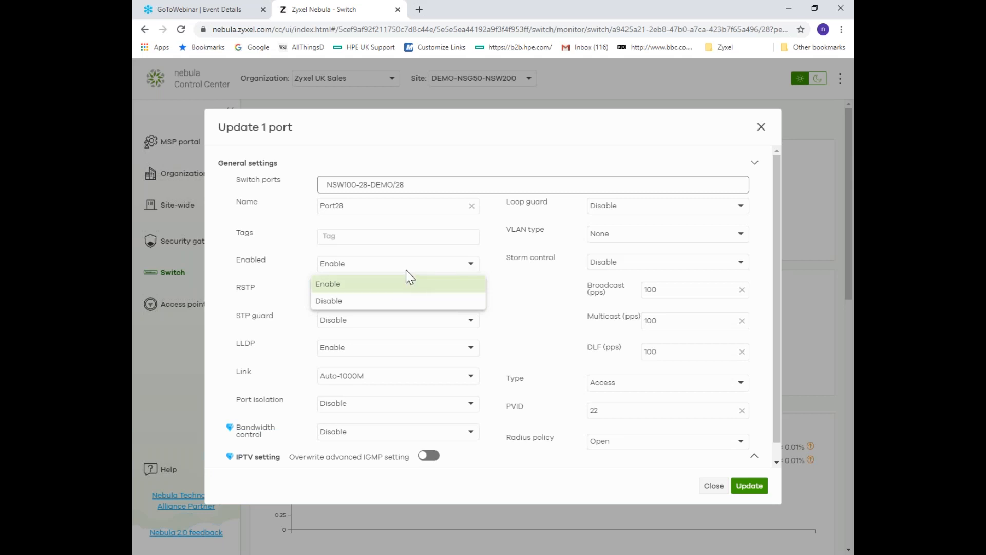
{"action": "left_click", "coordinate": [513, 288]}
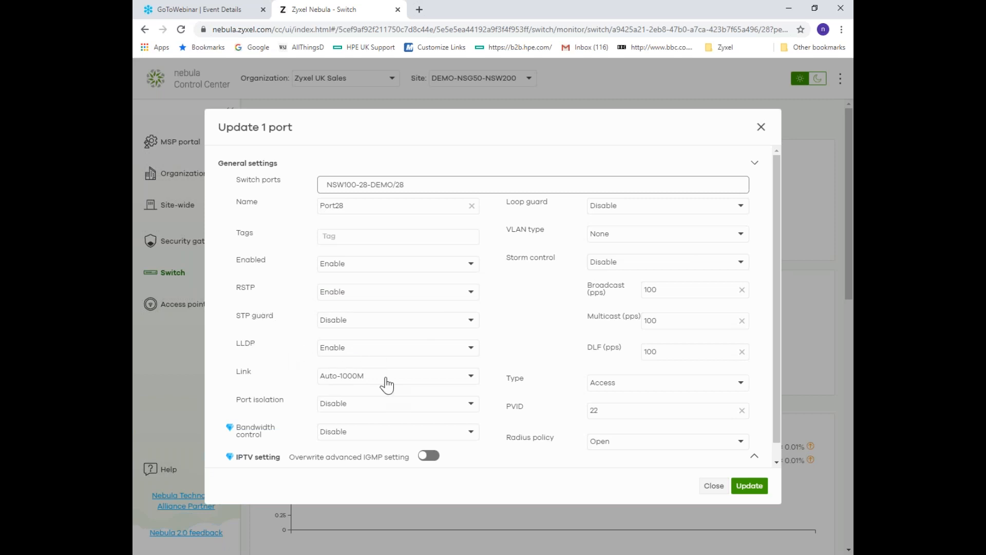
{"action": "left_click", "coordinate": [468, 378]}
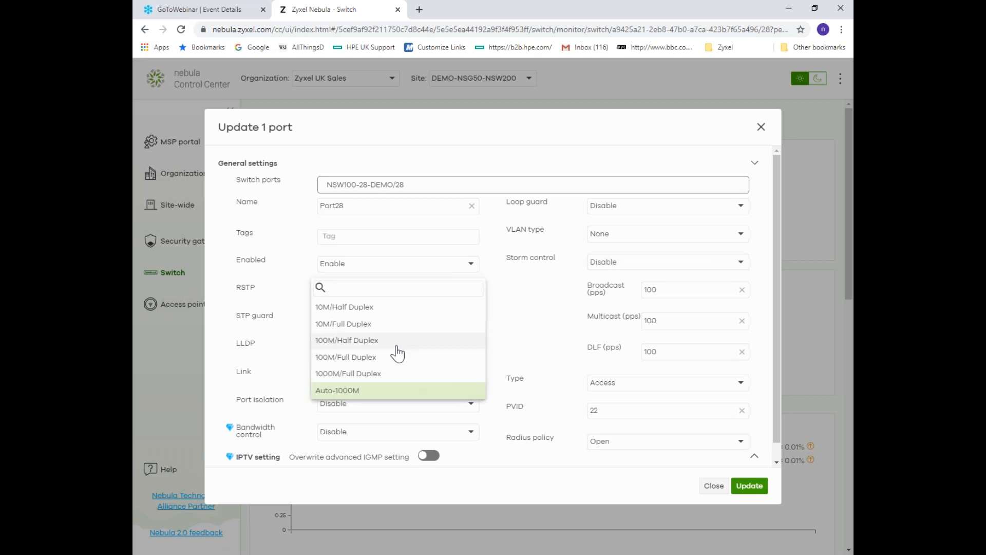
{"action": "left_click", "coordinate": [520, 315]}
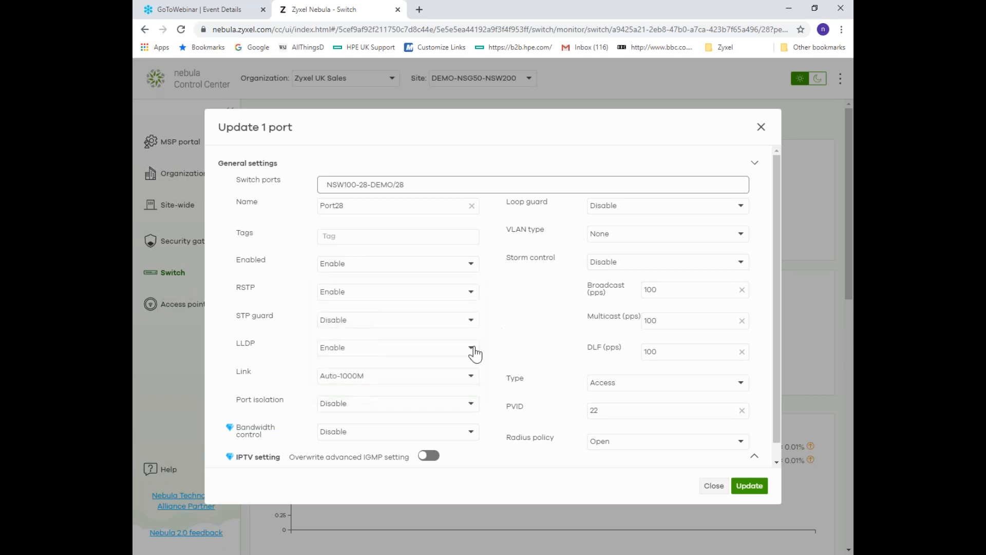
{"action": "scroll", "coordinate": [471, 352], "scroll_direction": "down", "scroll_amount": 1}
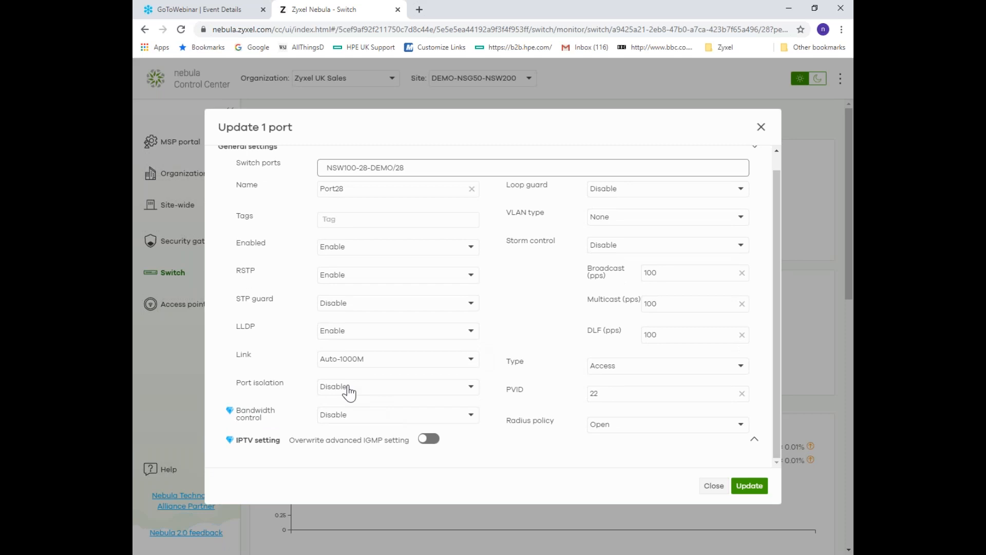
Step: Enable bandwidth control on port 28 to show its ingress and egress limits, and set it back to Disable
{"action": "left_click", "coordinate": [469, 414]}
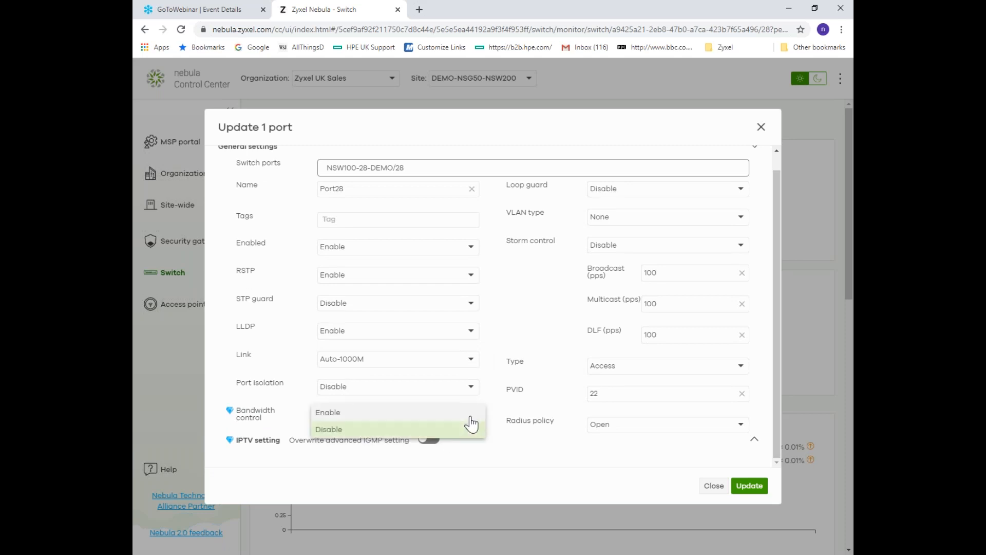
{"action": "left_click", "coordinate": [356, 413]}
{"action": "scroll", "coordinate": [449, 442], "scroll_direction": "down", "scroll_amount": 2}
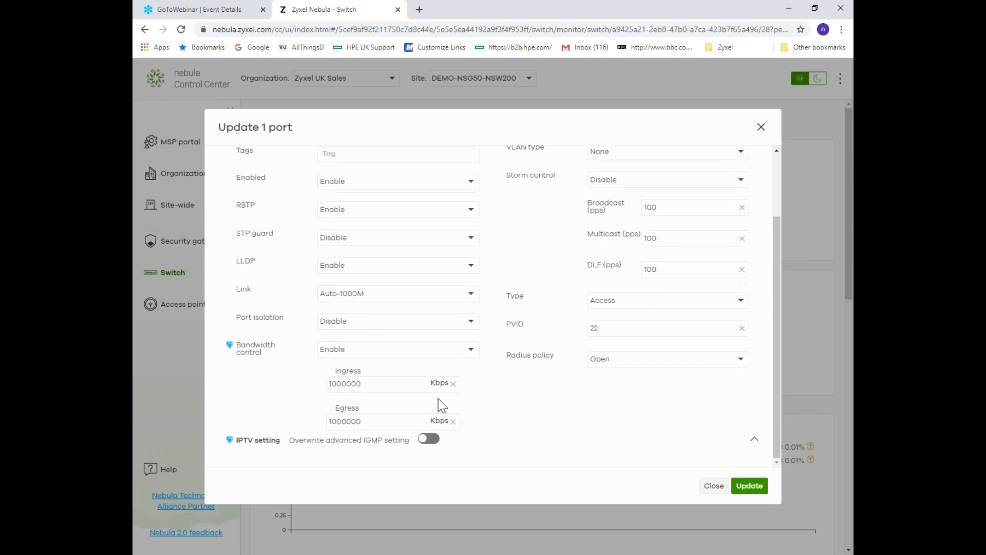
{"action": "left_click", "coordinate": [469, 351]}
{"action": "left_click", "coordinate": [364, 393]}
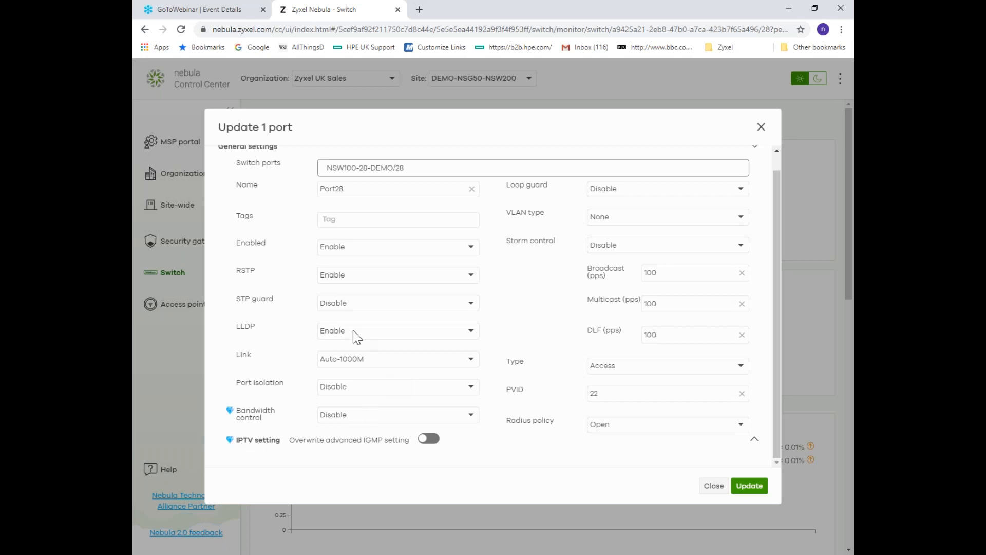
Step: Review the VLAN type and port type options for port 28, and close its settings without updating
{"action": "left_click", "coordinate": [636, 226]}
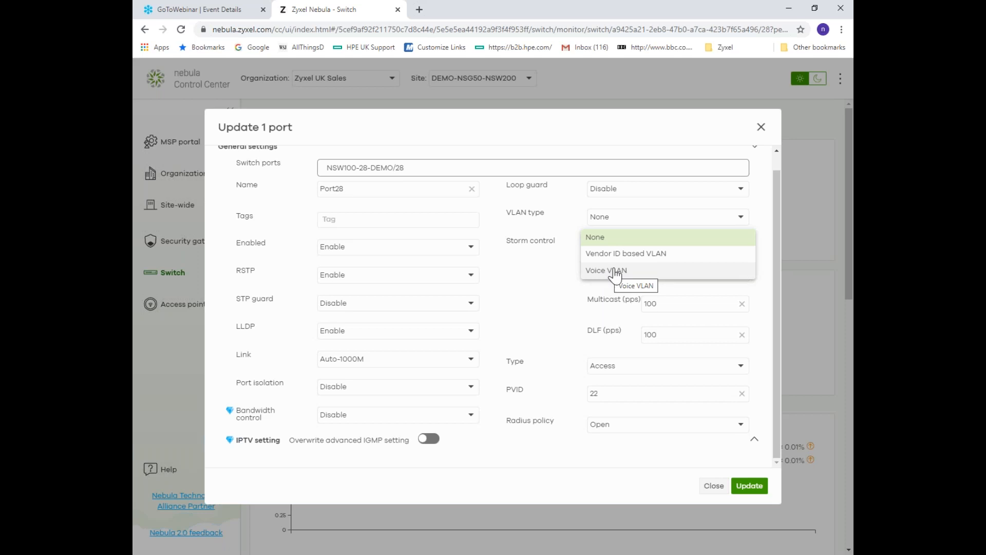
{"action": "left_click", "coordinate": [697, 129]}
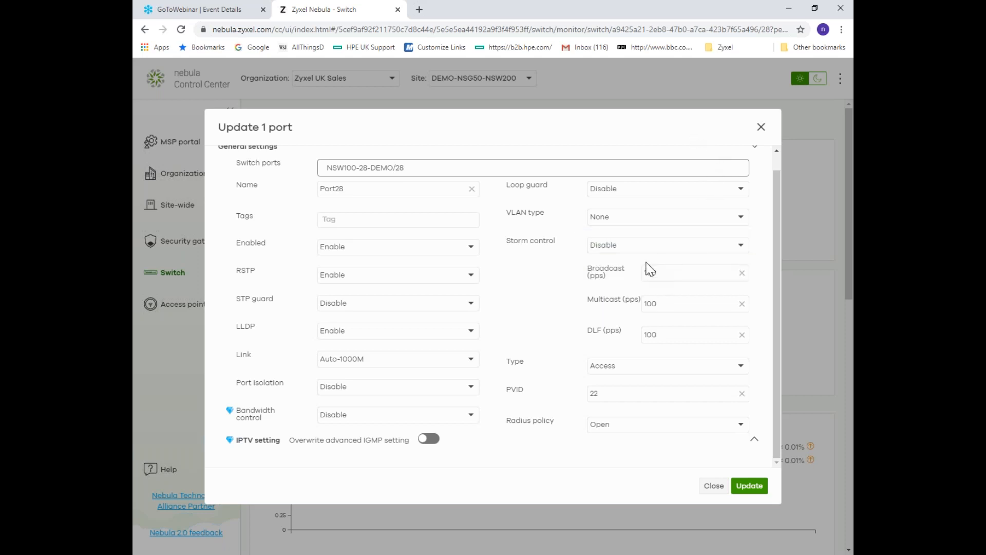
{"action": "left_click", "coordinate": [648, 374]}
{"action": "left_click", "coordinate": [623, 378]}
{"action": "left_click", "coordinate": [714, 485]}
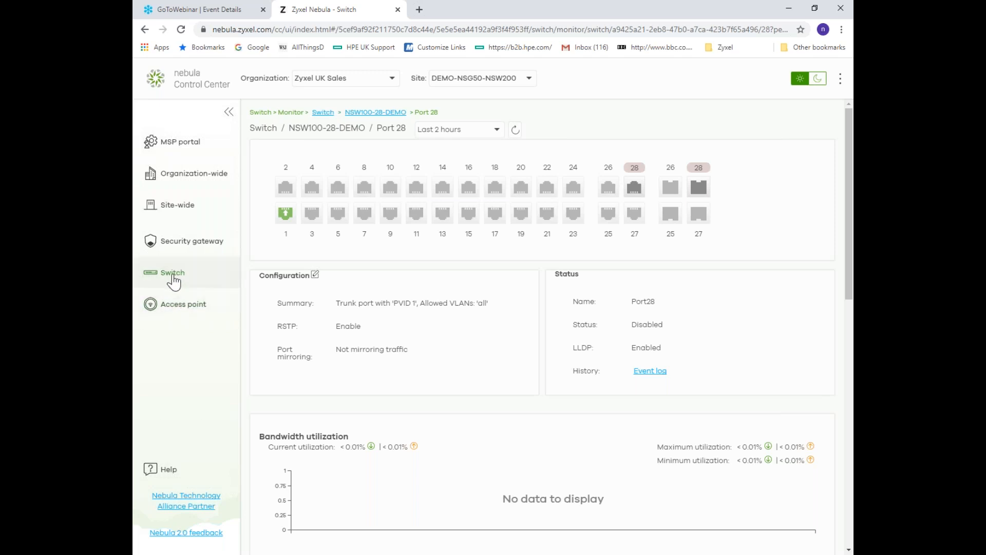
Step: Open the site's switch ports configuration page and examine the port list for NSW100-28-DEMO and NSW200-28P-DEMO
{"action": "mouse_move", "coordinate": [173, 281]}
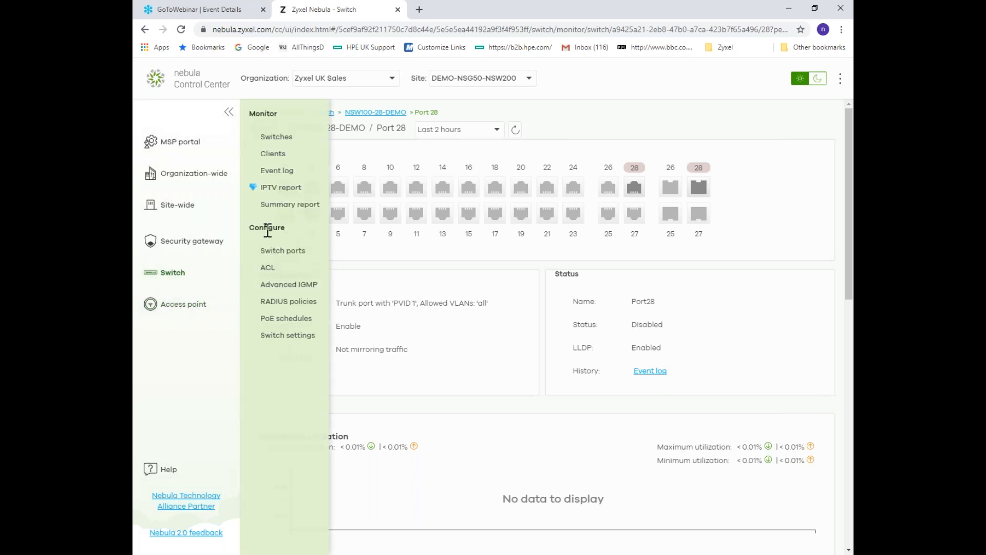
{"action": "left_click", "coordinate": [282, 251]}
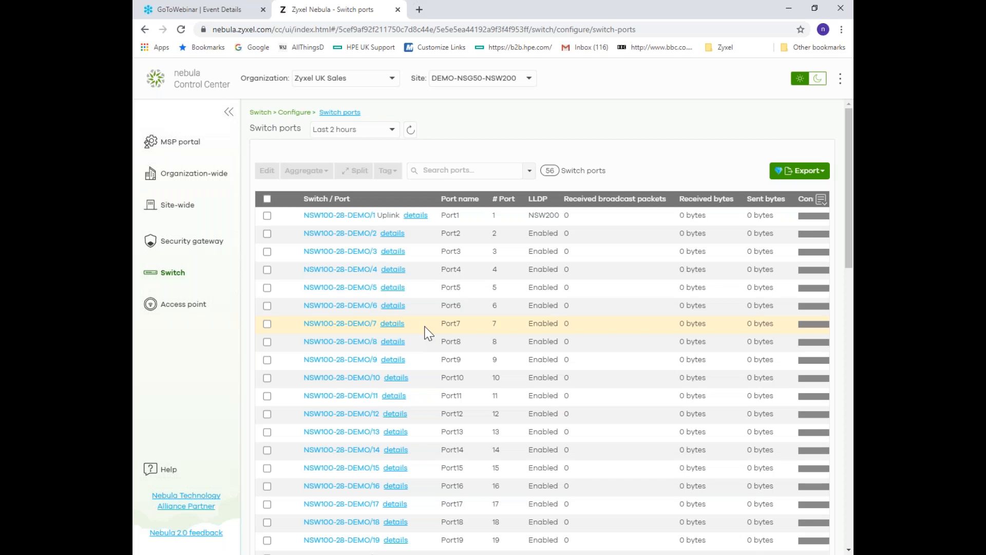
{"action": "scroll", "coordinate": [428, 333], "scroll_direction": "down", "scroll_amount": 9}
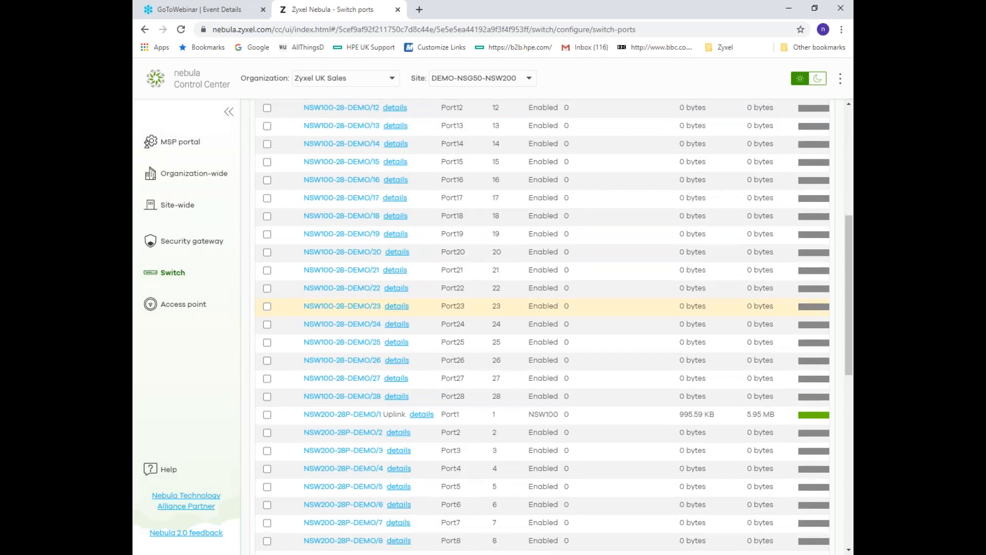
{"action": "scroll", "coordinate": [427, 322], "scroll_direction": "down", "scroll_amount": 10}
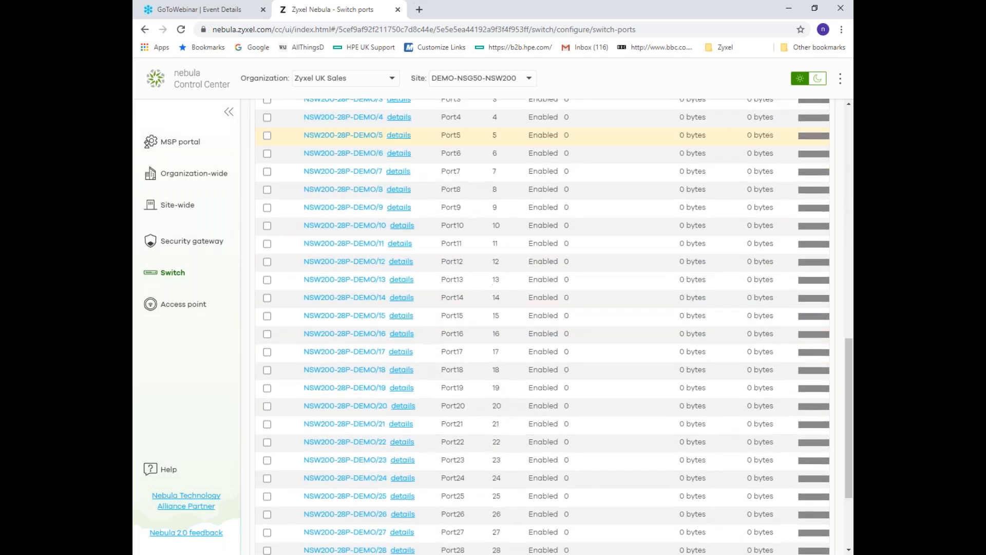
{"action": "scroll", "coordinate": [427, 323], "scroll_direction": "up", "scroll_amount": 10}
{"action": "scroll", "coordinate": [334, 308], "scroll_direction": "up", "scroll_amount": 8}
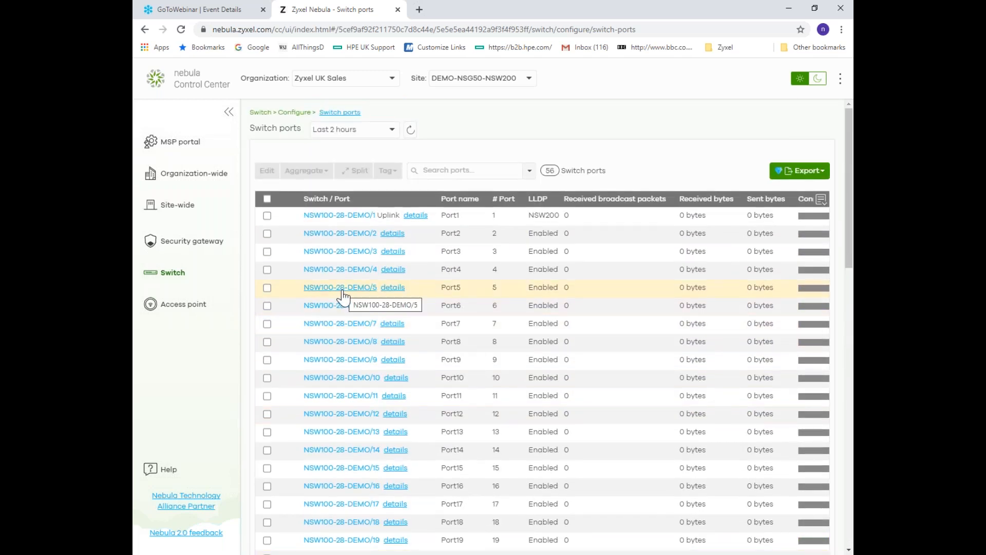
{"action": "scroll", "coordinate": [375, 333], "scroll_direction": "down", "scroll_amount": 5}
{"action": "scroll", "coordinate": [375, 333], "scroll_direction": "down", "scroll_amount": 6}
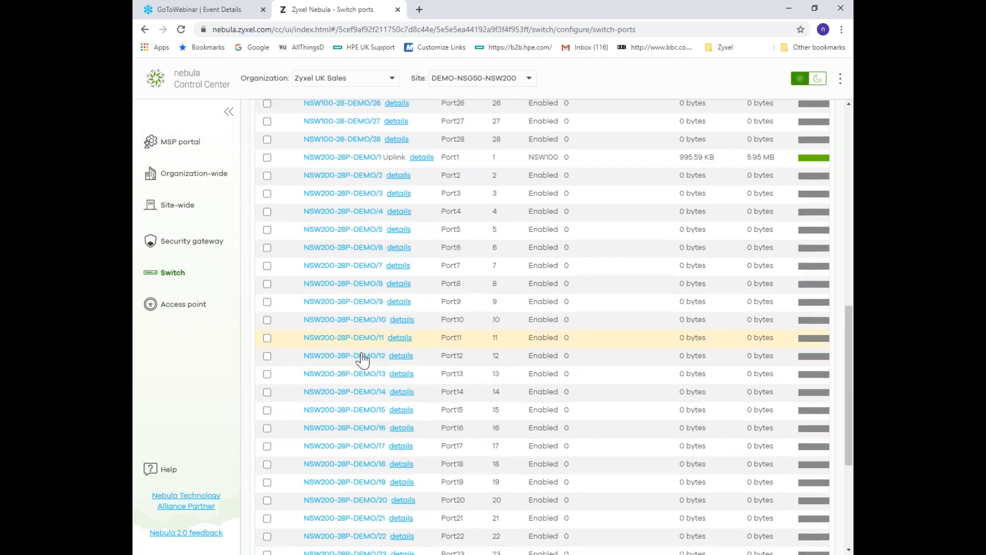
{"action": "scroll", "coordinate": [355, 362], "scroll_direction": "up", "scroll_amount": 5}
{"action": "scroll", "coordinate": [358, 362], "scroll_direction": "up", "scroll_amount": 6}
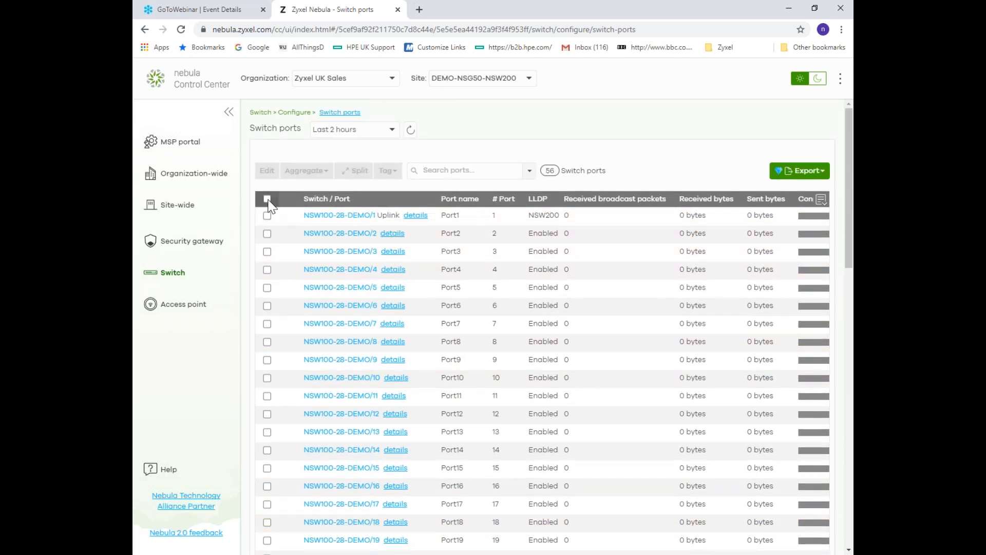
Step: Select all ports of both switches at once, look through the list, and clear the selection
{"action": "left_click", "coordinate": [267, 199]}
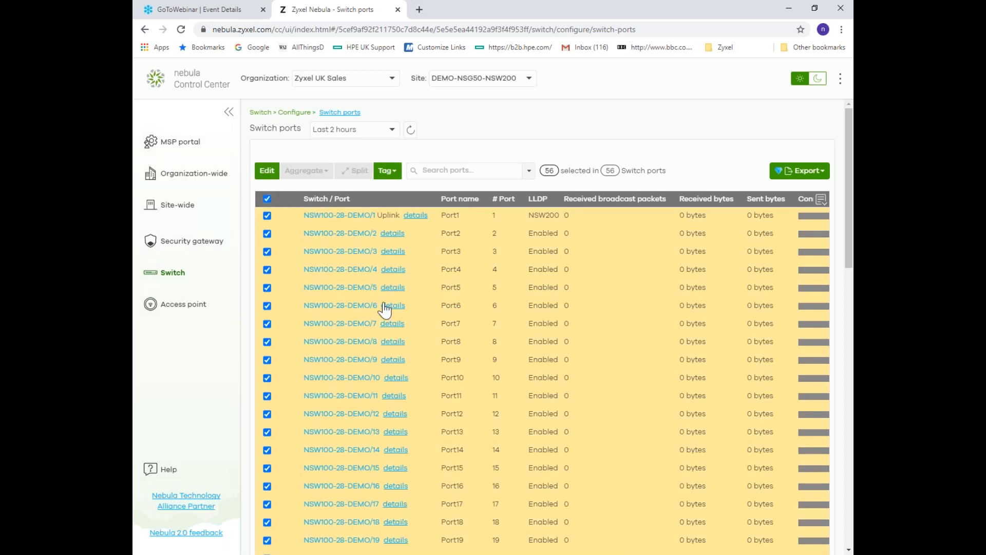
{"action": "scroll", "coordinate": [400, 308], "scroll_direction": "down", "scroll_amount": 7}
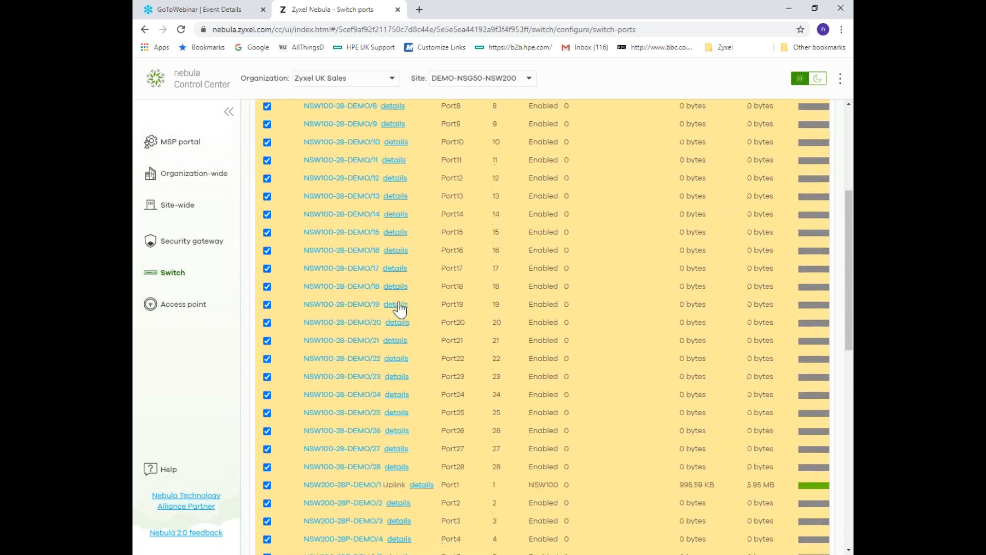
{"action": "scroll", "coordinate": [399, 308], "scroll_direction": "up", "scroll_amount": 8}
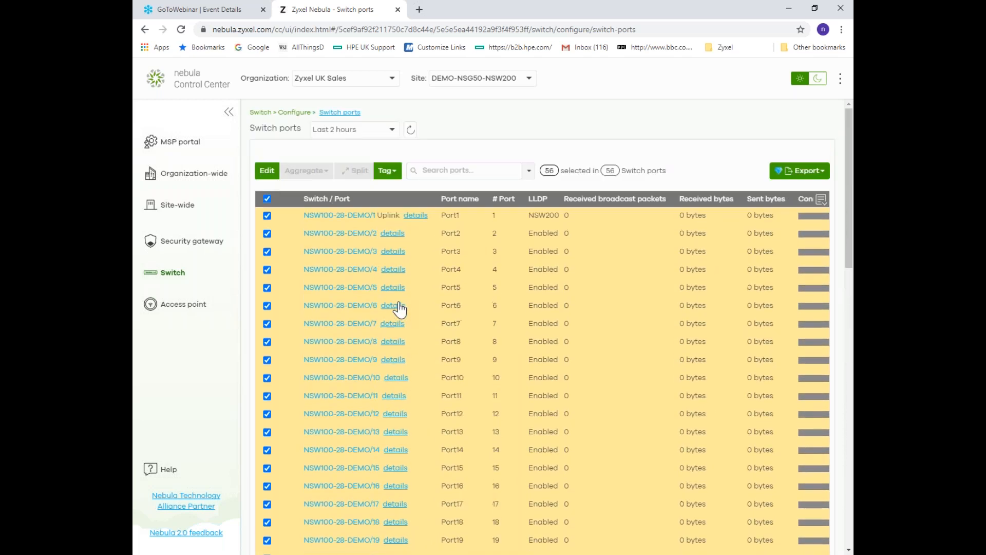
{"action": "left_click", "coordinate": [267, 199]}
Step: Select ports 2 to 5 of NSW100-28-DEMO and open them together for editing
{"action": "left_click", "coordinate": [267, 233]}
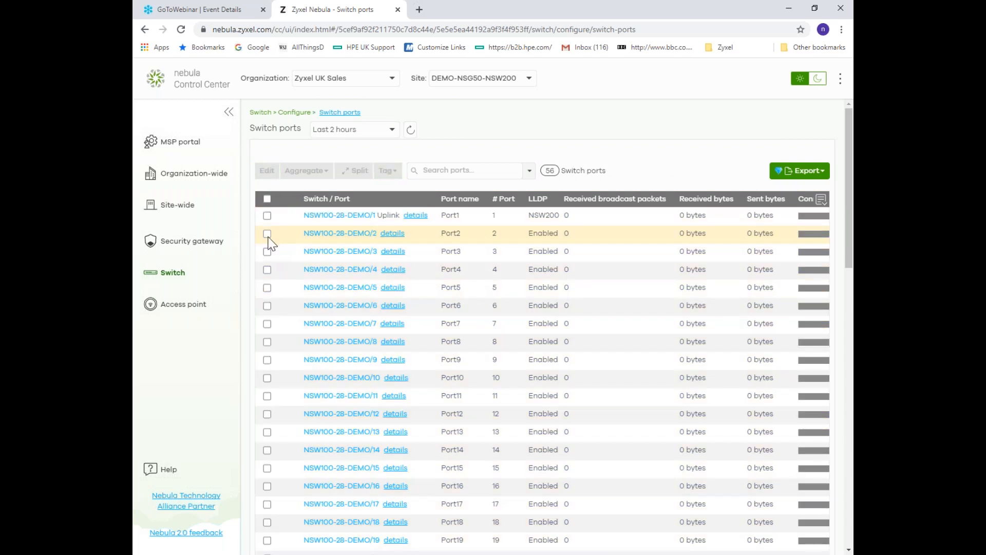
{"action": "left_click", "coordinate": [267, 251]}
{"action": "left_click", "coordinate": [267, 269]}
{"action": "left_click", "coordinate": [267, 287]}
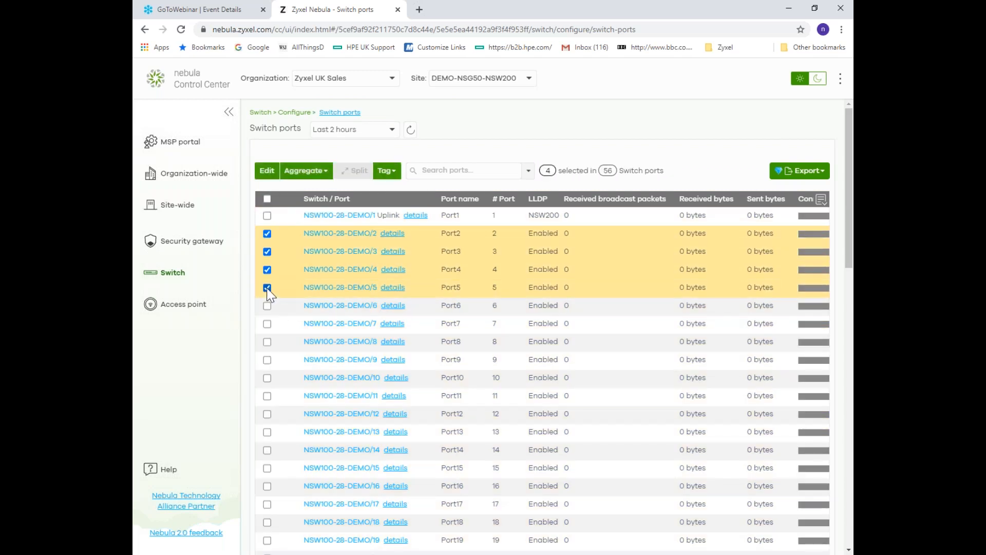
{"action": "left_click", "coordinate": [266, 171]}
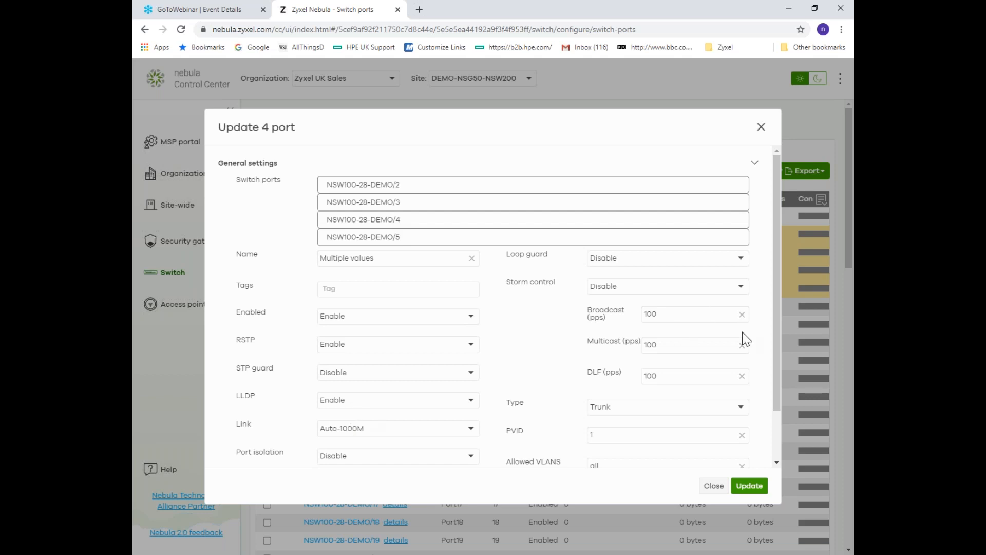
Step: Change the type of the four selected ports to Access and set their PVID to 99
{"action": "left_click_drag", "start_coordinate": [778, 336], "coordinate": [784, 413]}
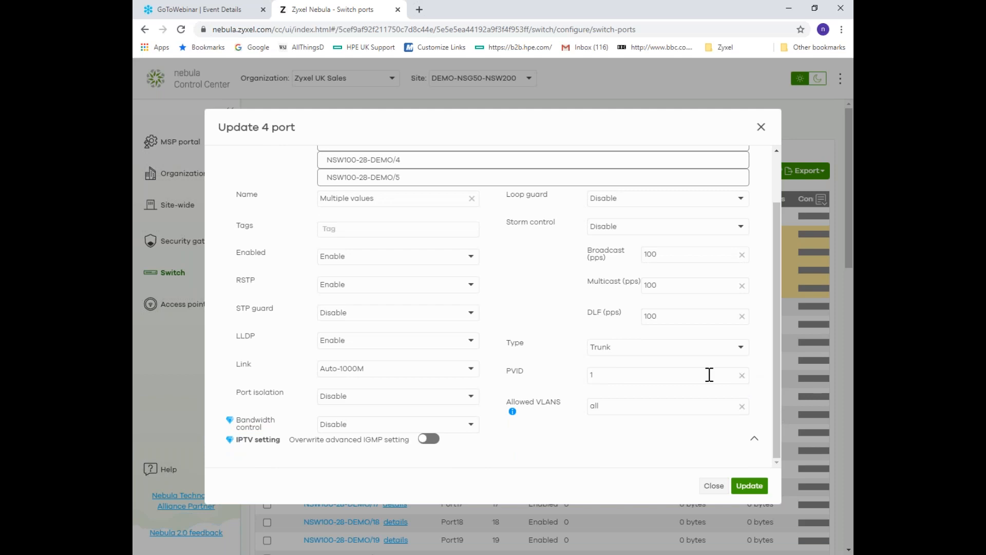
{"action": "left_click", "coordinate": [728, 353]}
{"action": "left_click", "coordinate": [629, 386]}
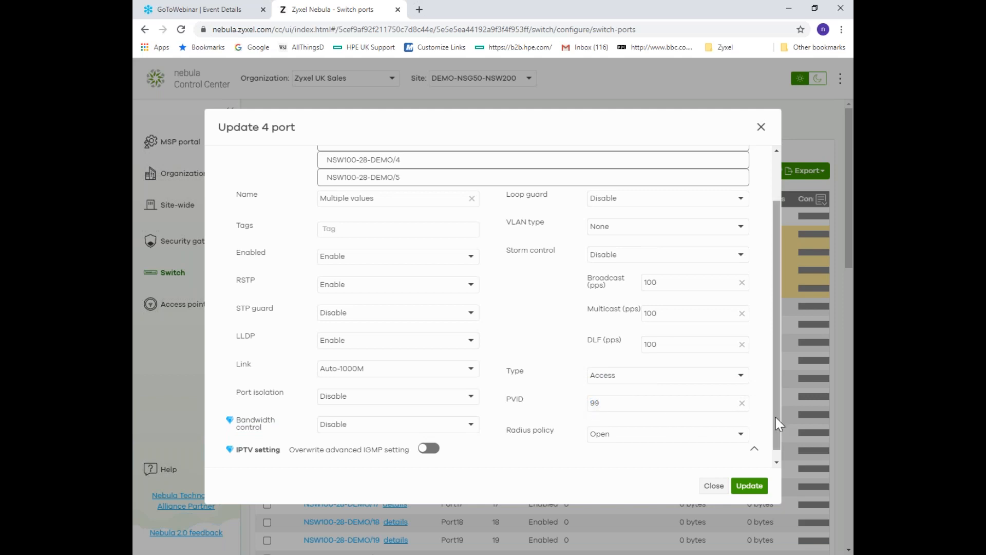
Step: Set RSTP and Enabled to Disable for the four ports, and close the settings without updating
{"action": "left_click", "coordinate": [469, 288]}
{"action": "left_click", "coordinate": [370, 330]}
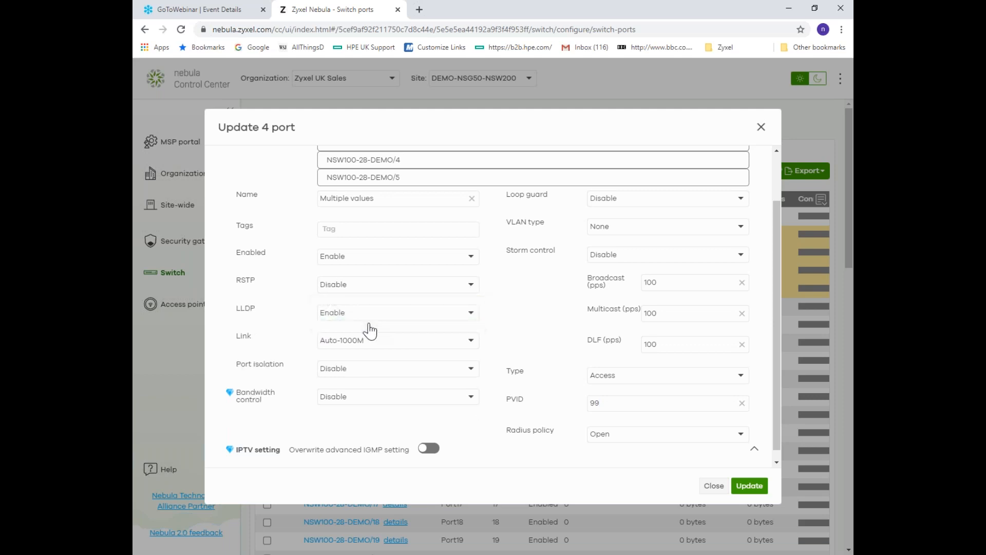
{"action": "left_click", "coordinate": [468, 258]}
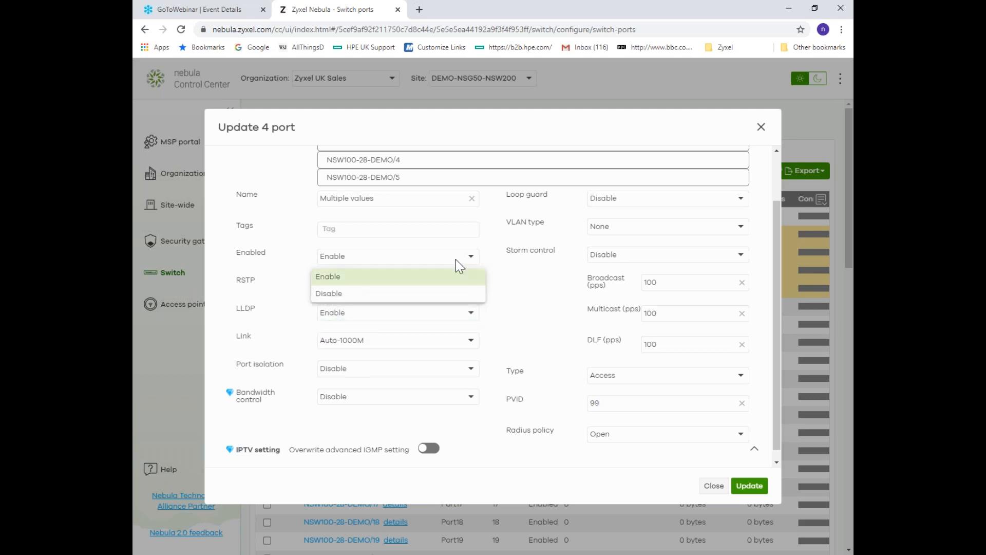
{"action": "left_click", "coordinate": [380, 294]}
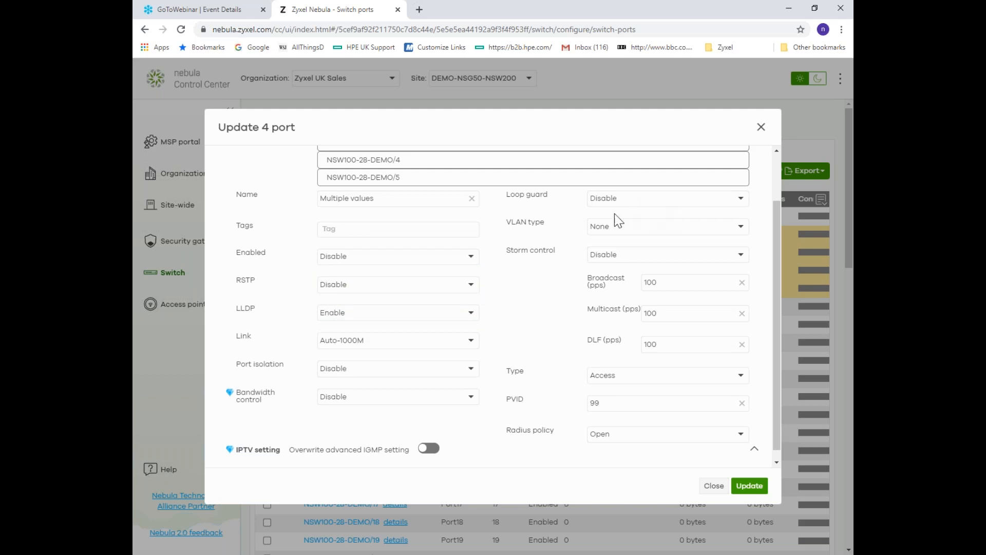
{"action": "left_click", "coordinate": [714, 487]}
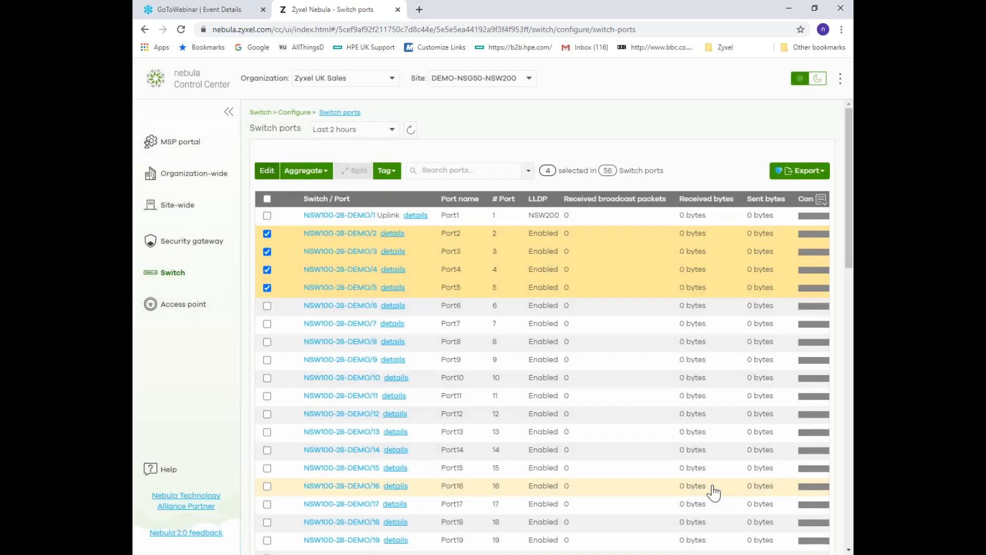
Step: Clear the current port selection, select ports 2 and 3 of NSW100-28-DEMO, and open them together for editing
{"action": "left_click", "coordinate": [268, 199]}
{"action": "left_click", "coordinate": [267, 199]}
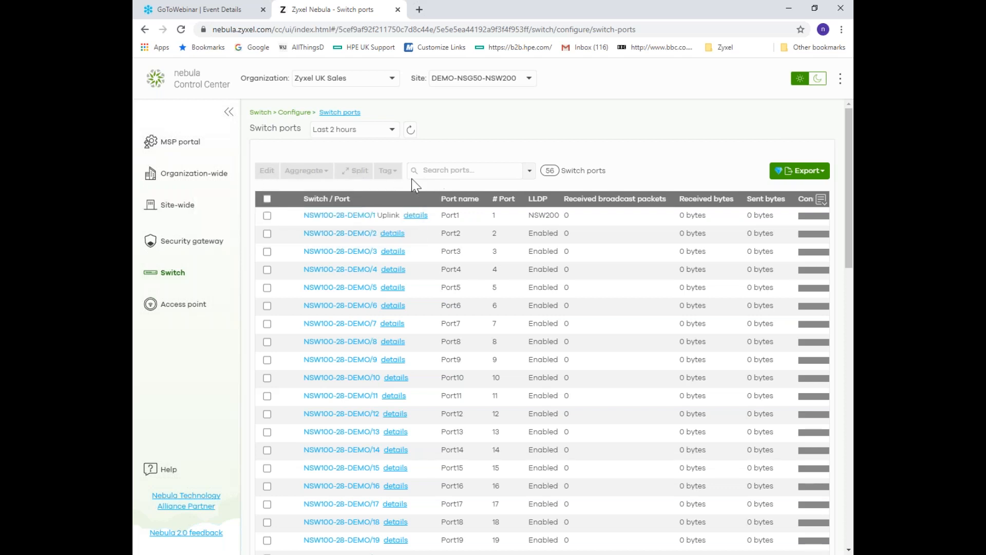
{"action": "left_click", "coordinate": [267, 233]}
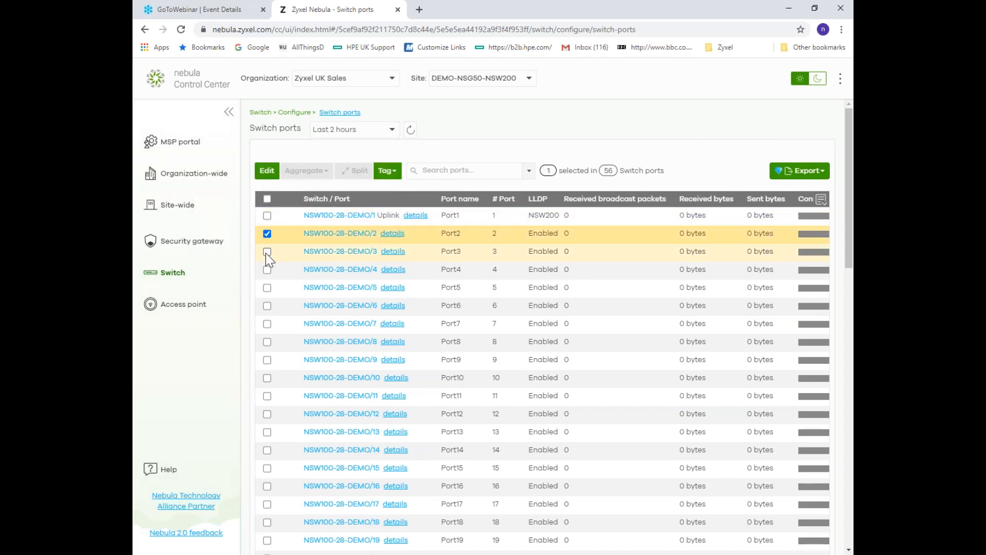
{"action": "left_click", "coordinate": [267, 252]}
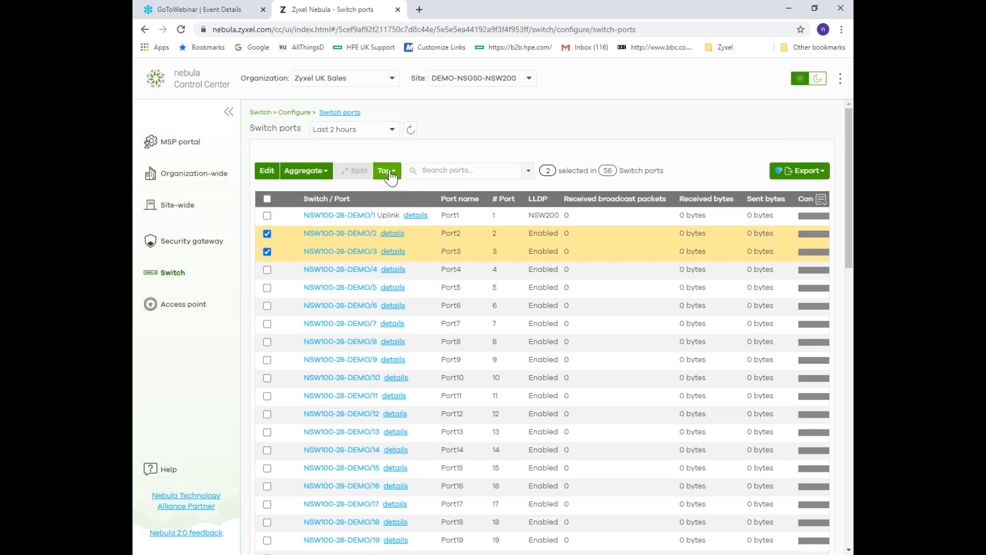
{"action": "left_click", "coordinate": [267, 175]}
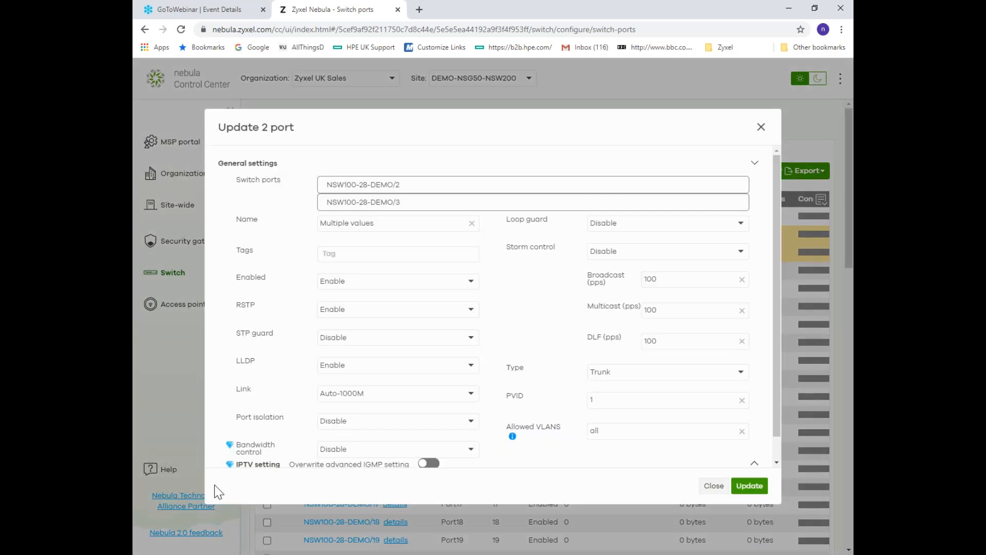
Step: Add the new tag DATACENTRE to the two selected ports, and close the settings without updating
{"action": "left_click", "coordinate": [356, 253]}
{"action": "left_click", "coordinate": [345, 302]}
{"action": "left_click", "coordinate": [345, 255]}
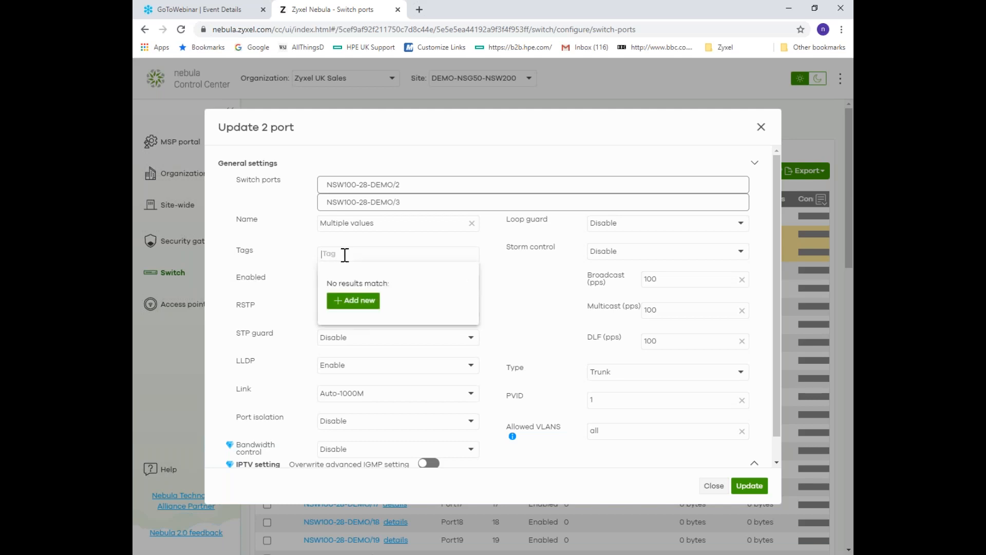
{"action": "left_click", "coordinate": [348, 307]}
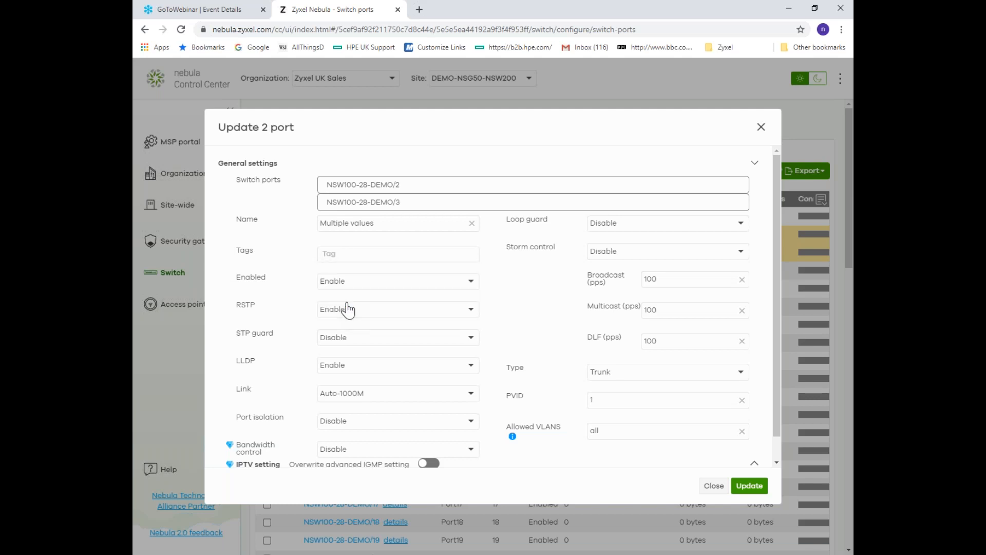
{"action": "left_click", "coordinate": [337, 254]}
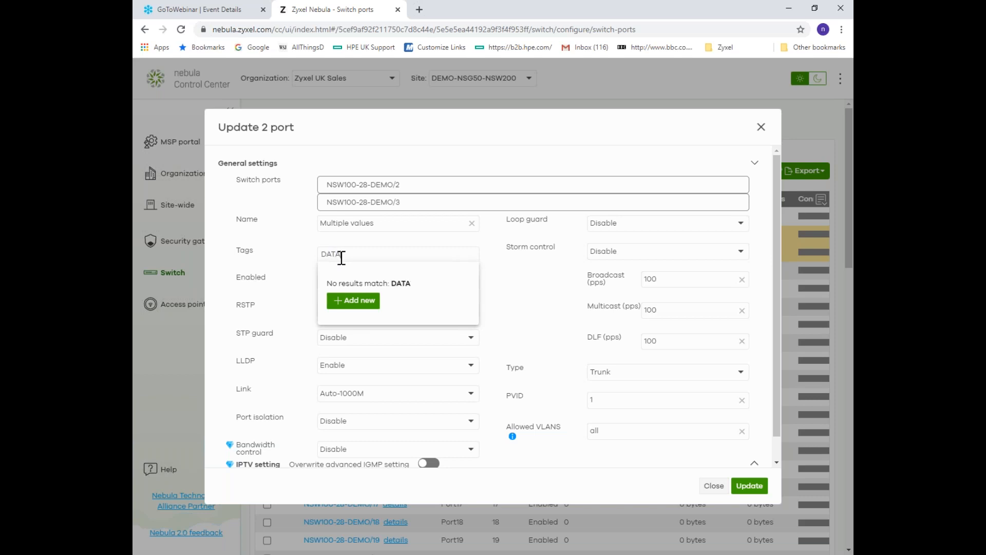
{"action": "left_click", "coordinate": [354, 302]}
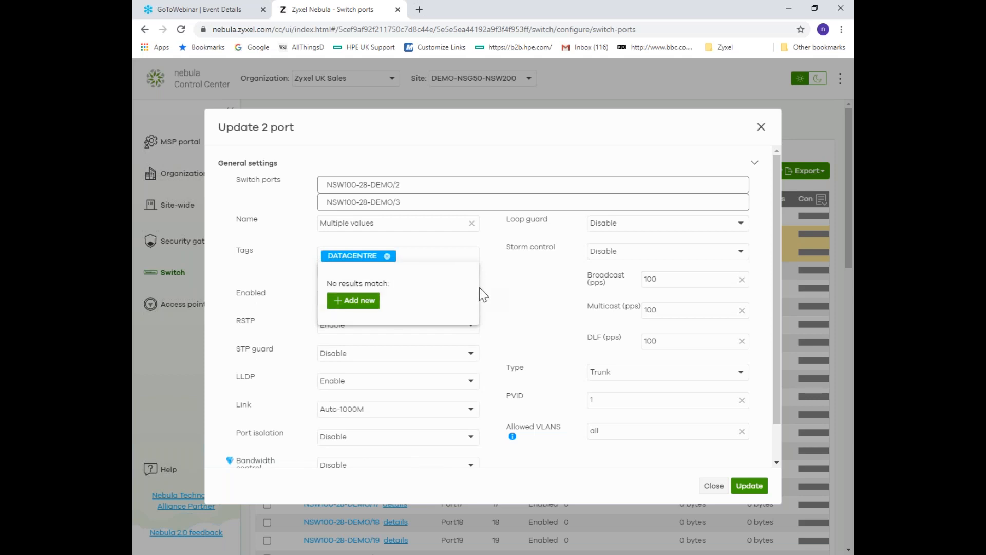
{"action": "left_click", "coordinate": [715, 486]}
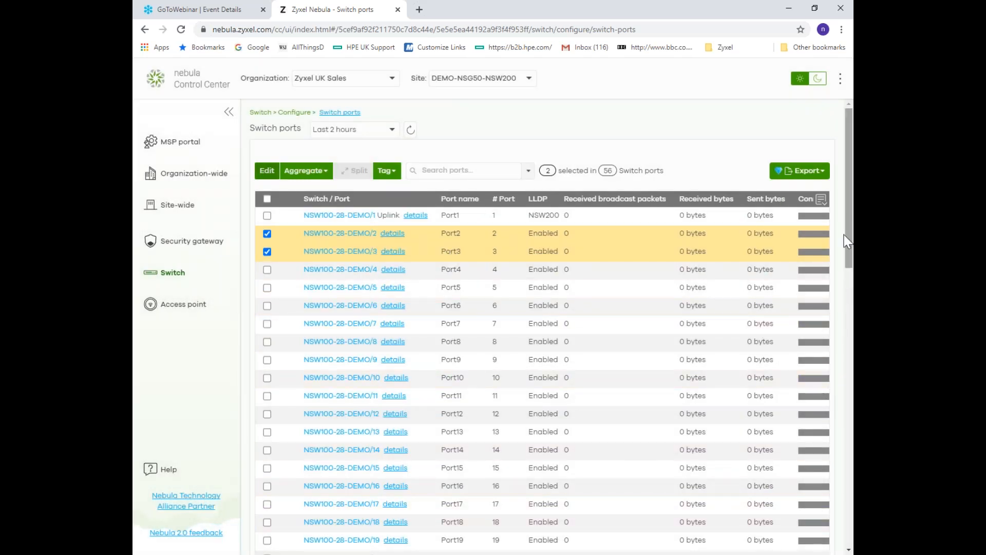
Step: Examine the available column options and the port table's further columns, such as PoE, Schedule and PVID, for both switches
{"action": "left_click", "coordinate": [820, 200]}
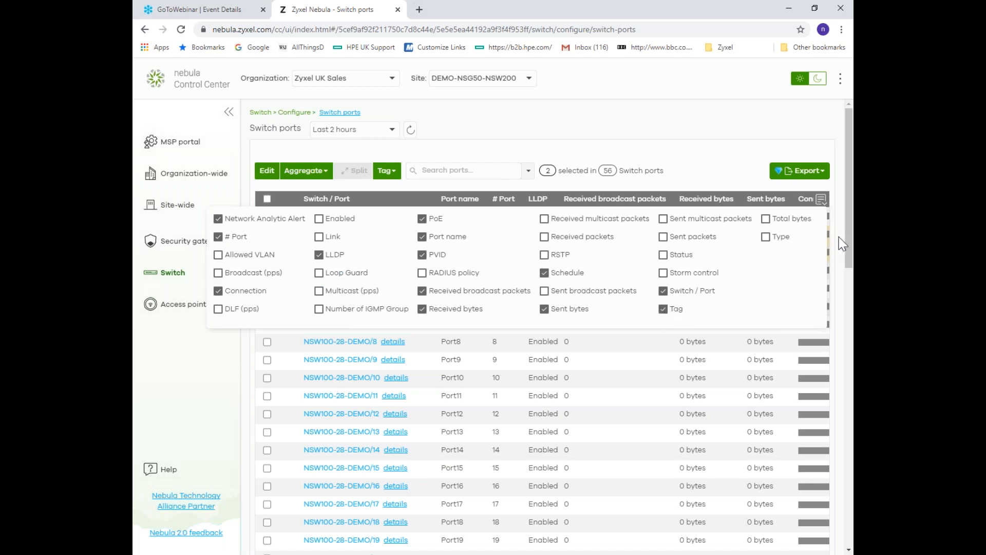
{"action": "left_click_drag", "start_coordinate": [850, 246], "coordinate": [850, 538]}
{"action": "left_click_drag", "start_coordinate": [669, 434], "coordinate": [849, 157]}
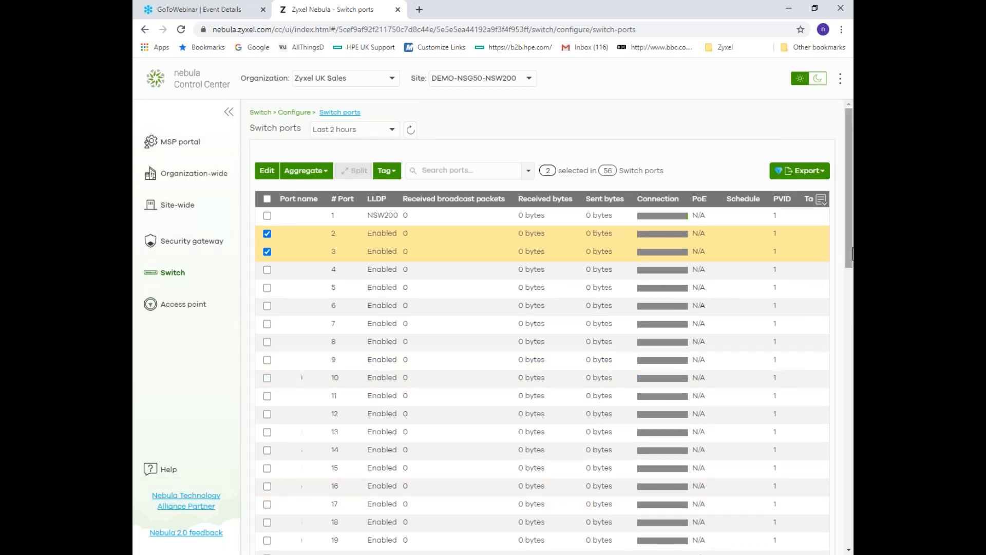
{"action": "left_click", "coordinate": [850, 439]}
{"action": "left_click", "coordinate": [850, 436]}
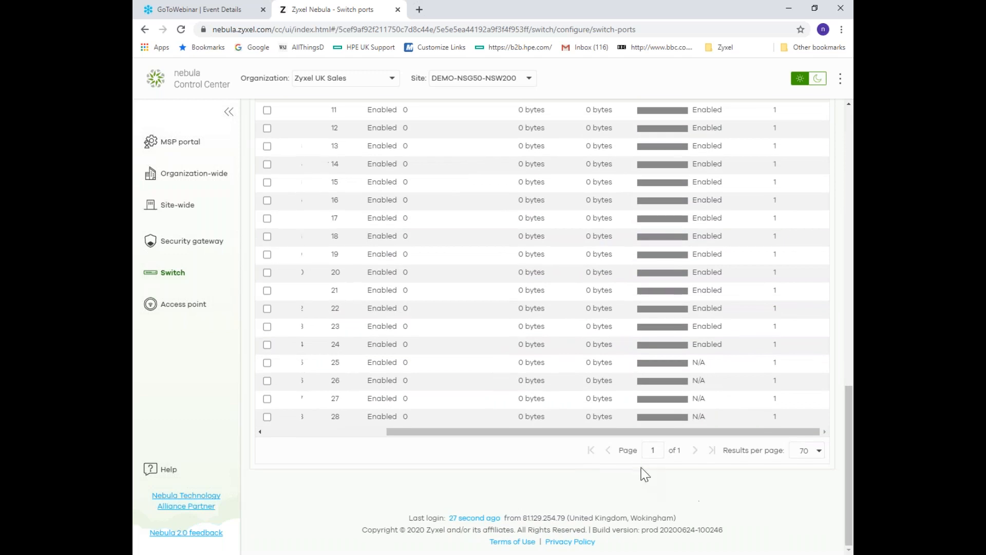
{"action": "left_click_drag", "start_coordinate": [625, 431], "coordinate": [425, 435]}
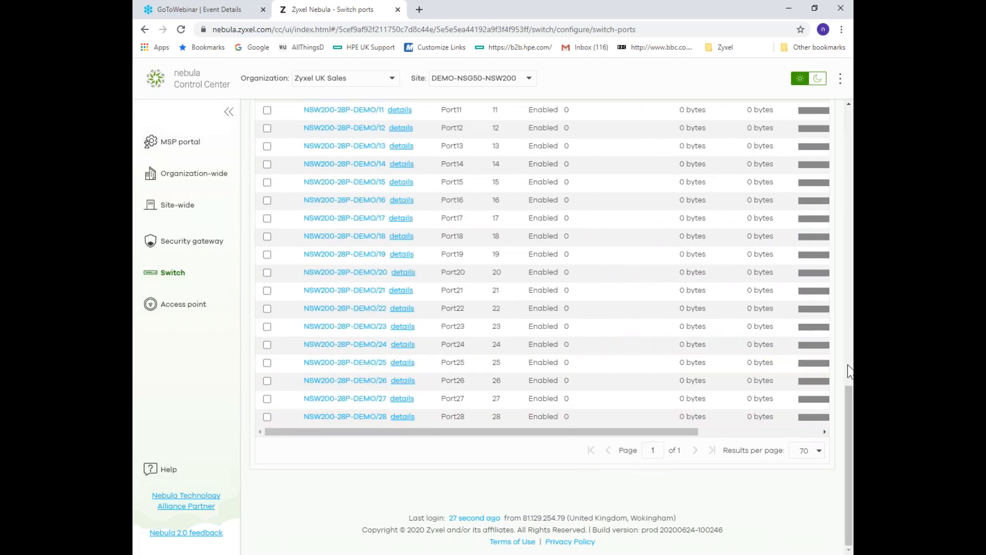
{"action": "left_click_drag", "start_coordinate": [850, 399], "coordinate": [847, 109]}
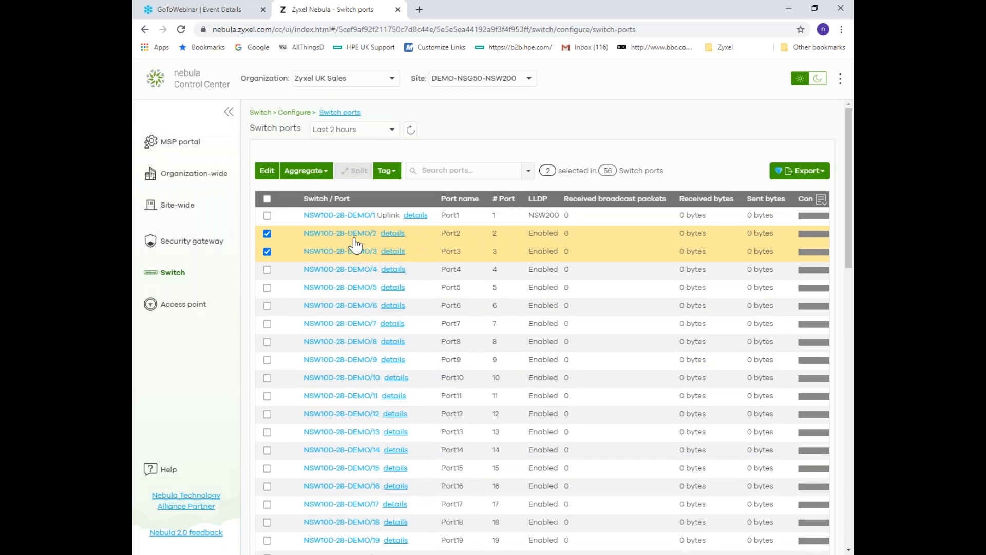
Step: Clear the port selection, open the settings of port 2 of NSW100-28-DEMO, and close them without updating
{"action": "left_click", "coordinate": [267, 199]}
{"action": "left_click", "coordinate": [267, 200]}
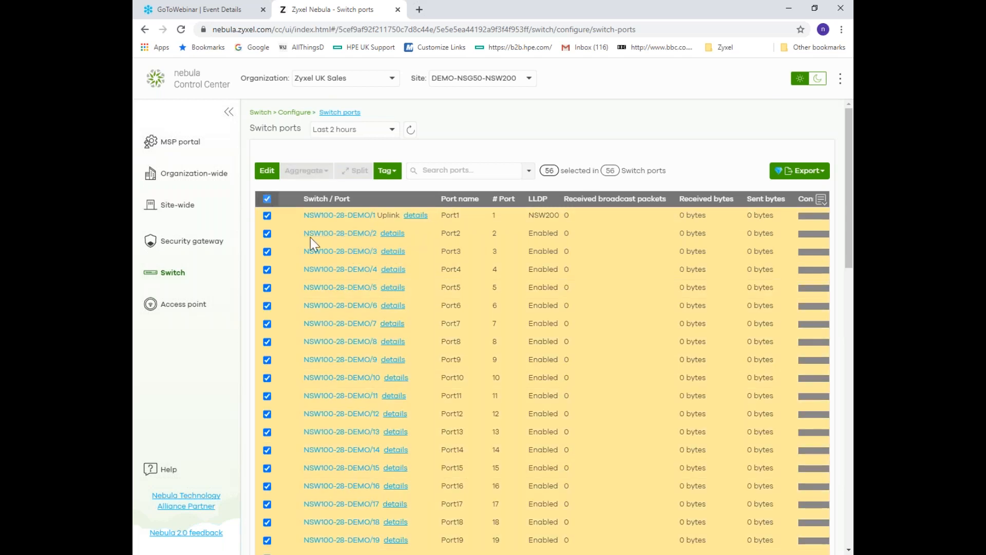
{"action": "left_click", "coordinate": [348, 236]}
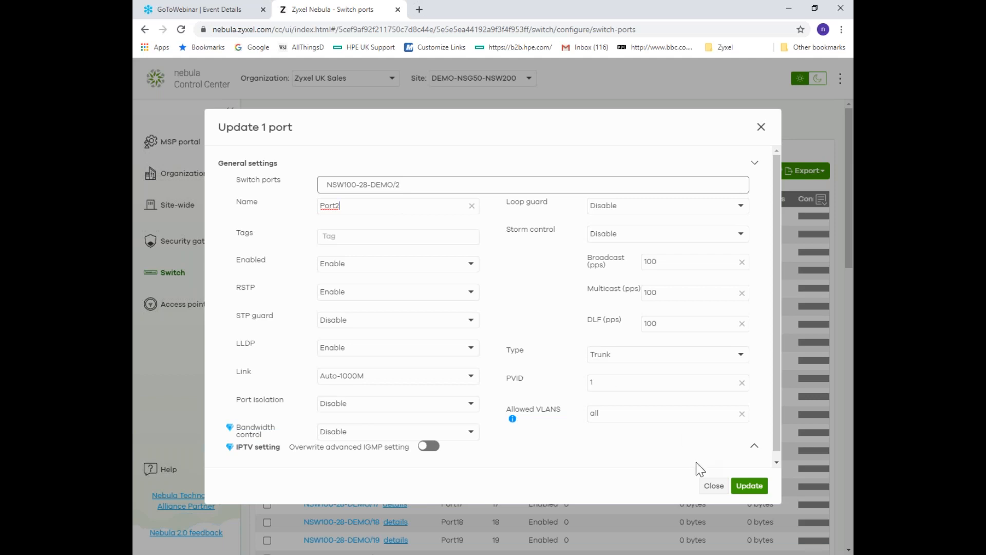
{"action": "left_click", "coordinate": [714, 489]}
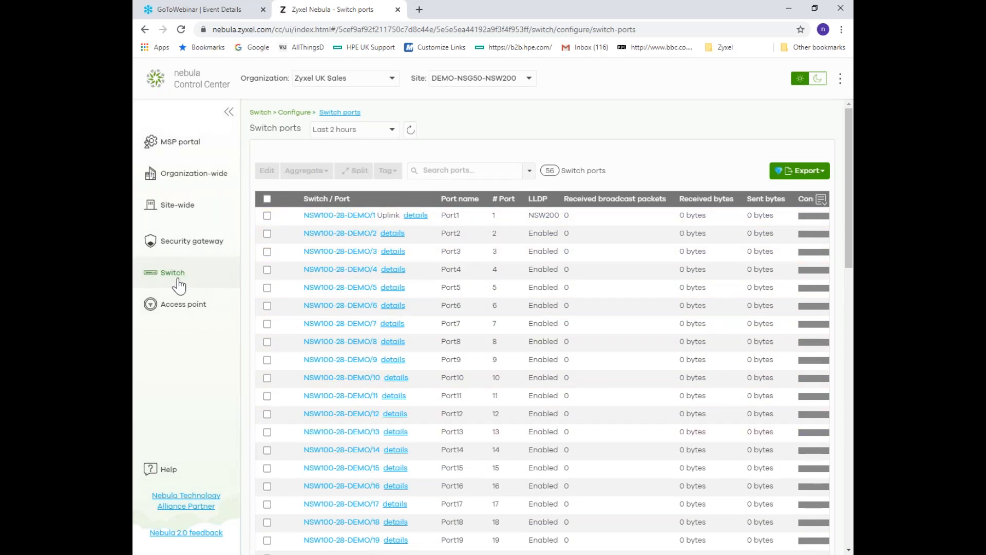
Step: Open the switch ACL configuration and show the explanation of its management rules
{"action": "mouse_move", "coordinate": [176, 277]}
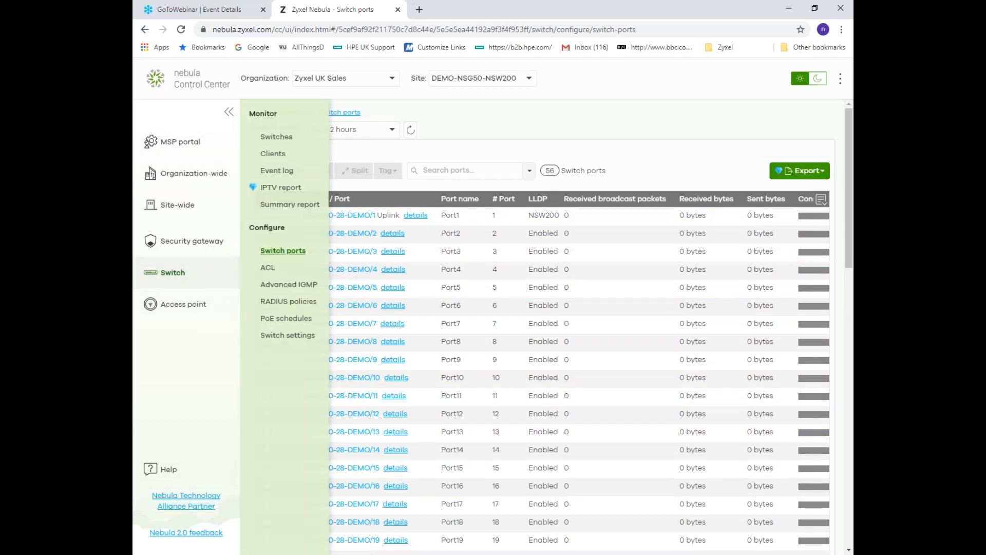
{"action": "left_click", "coordinate": [268, 274]}
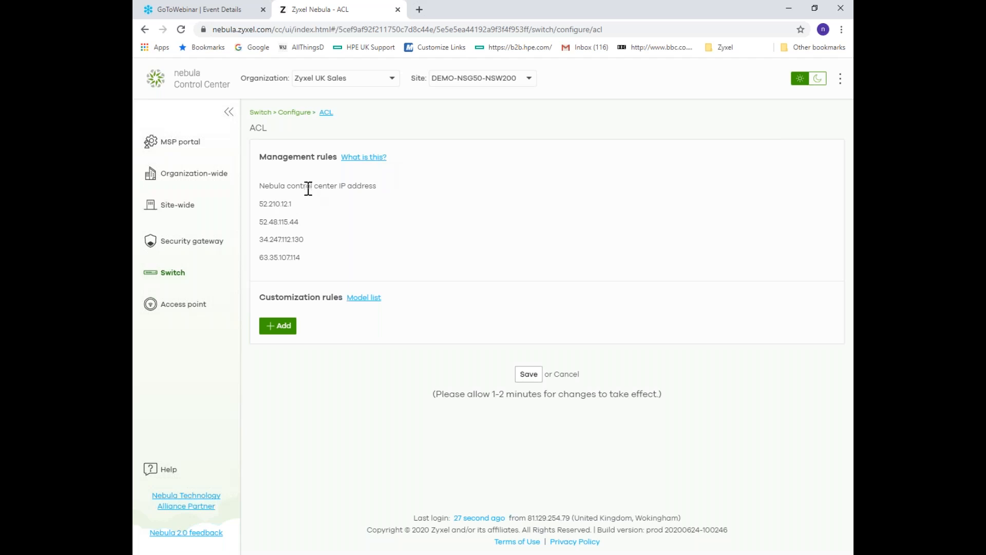
{"action": "left_click", "coordinate": [359, 159]}
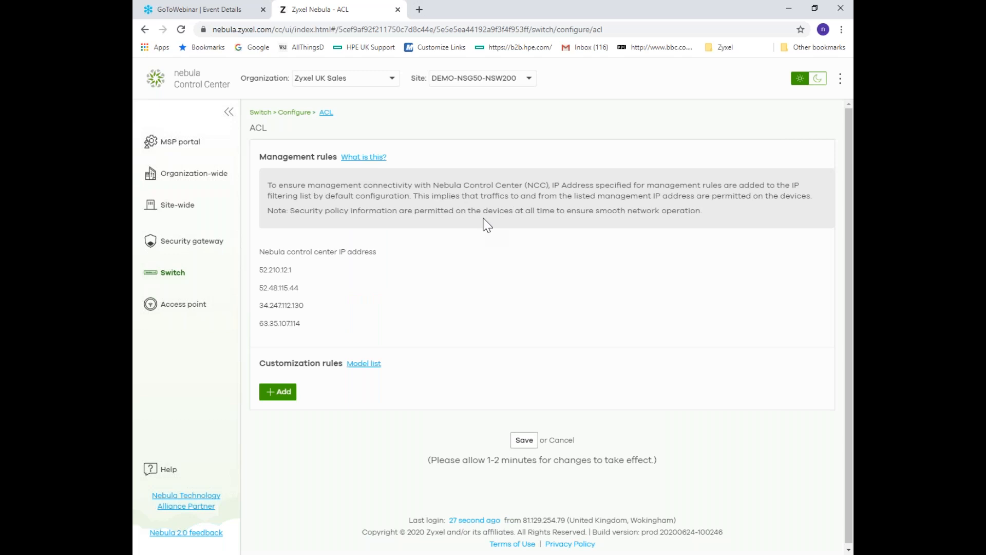
Step: Open the Advanced IGMP configuration, turn on IGMP snooping to review its options, and turn it off again
{"action": "left_click", "coordinate": [176, 279]}
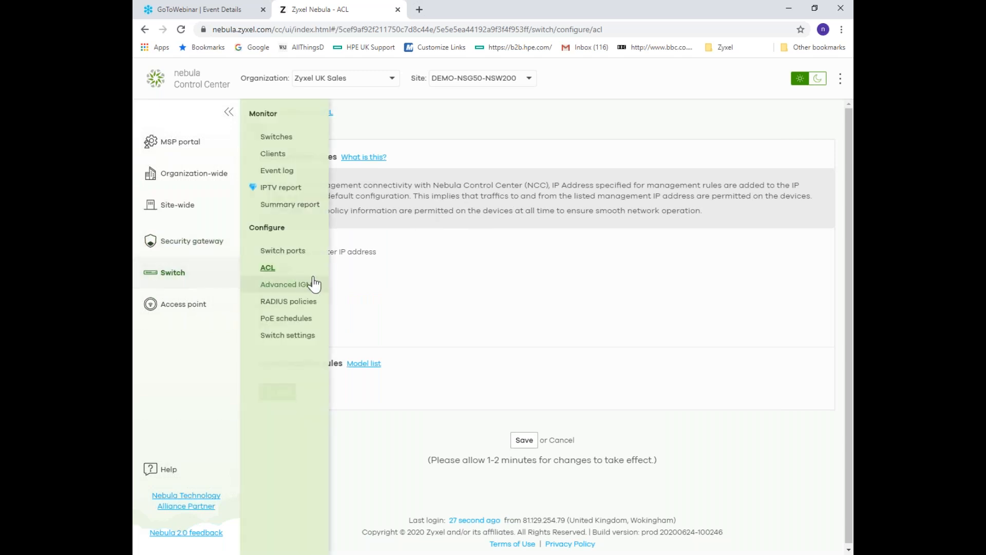
{"action": "left_click", "coordinate": [288, 289]}
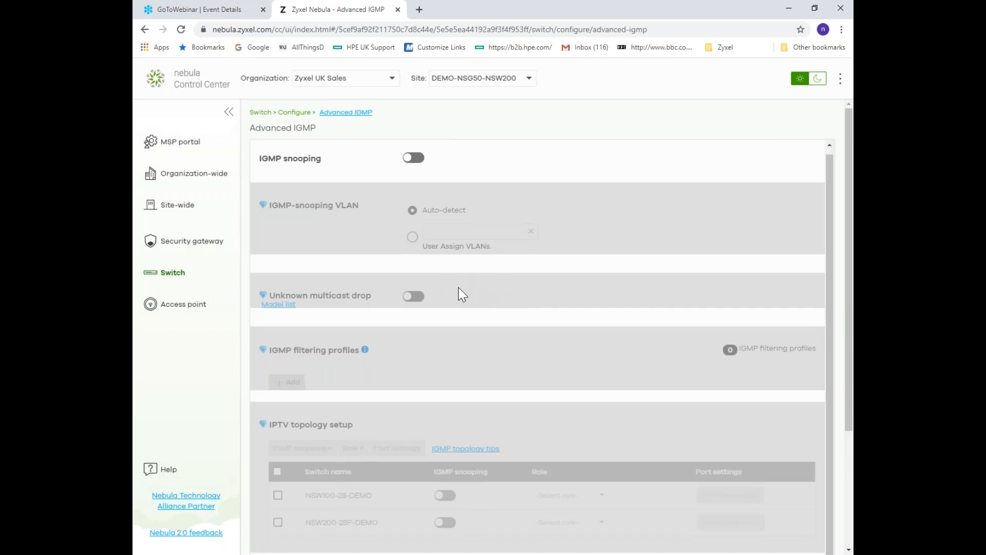
{"action": "left_click", "coordinate": [414, 160]}
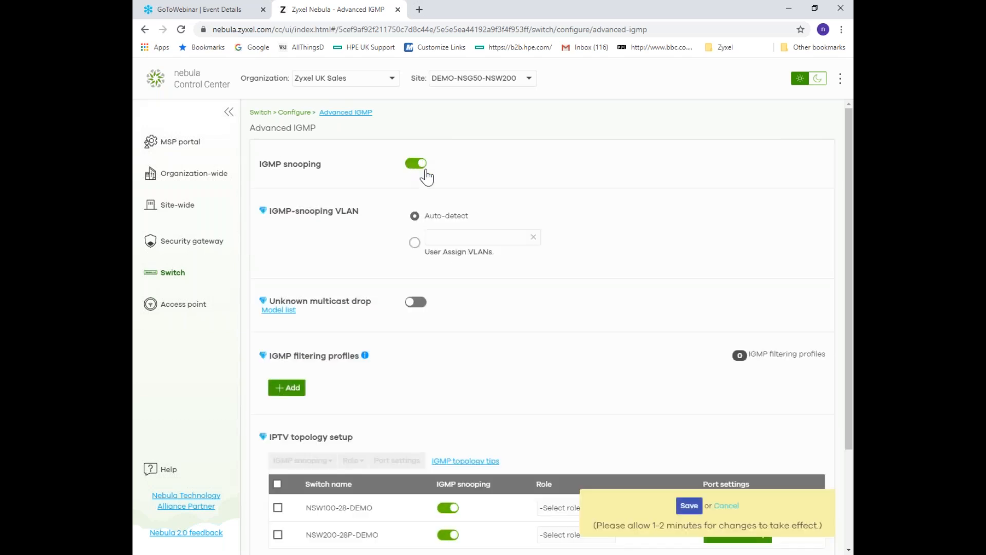
{"action": "scroll", "coordinate": [502, 269], "scroll_direction": "down", "scroll_amount": 3}
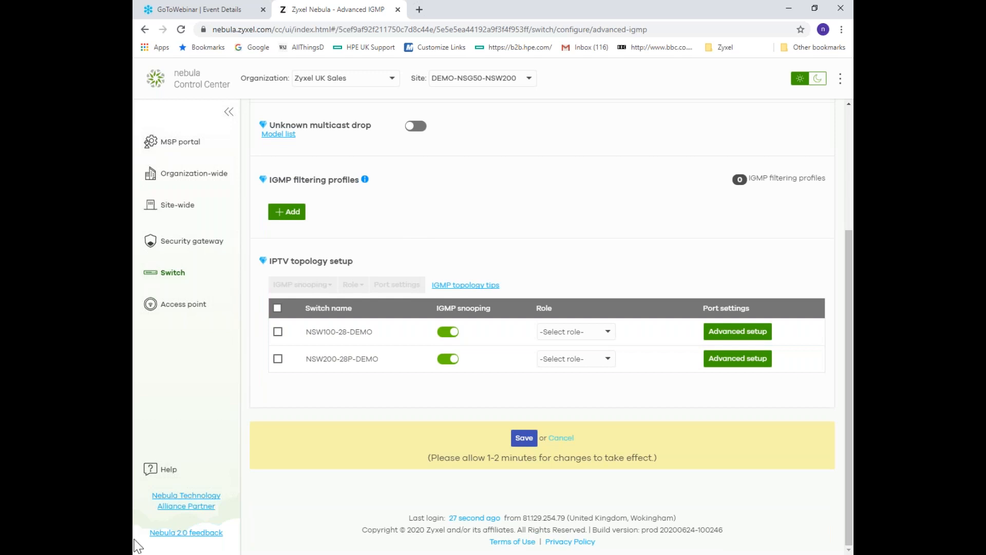
{"action": "scroll", "coordinate": [474, 291], "scroll_direction": "up", "scroll_amount": 3}
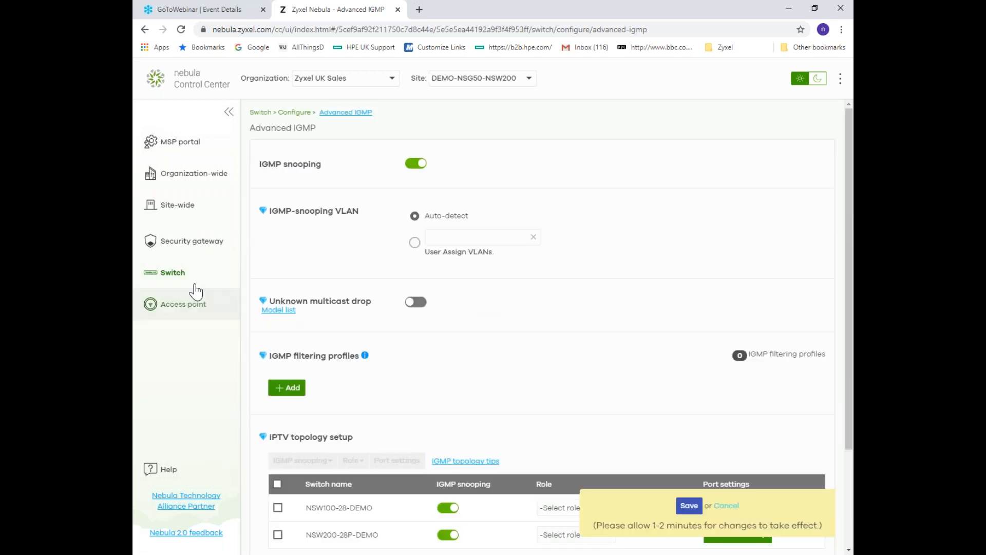
{"action": "mouse_move", "coordinate": [172, 279]}
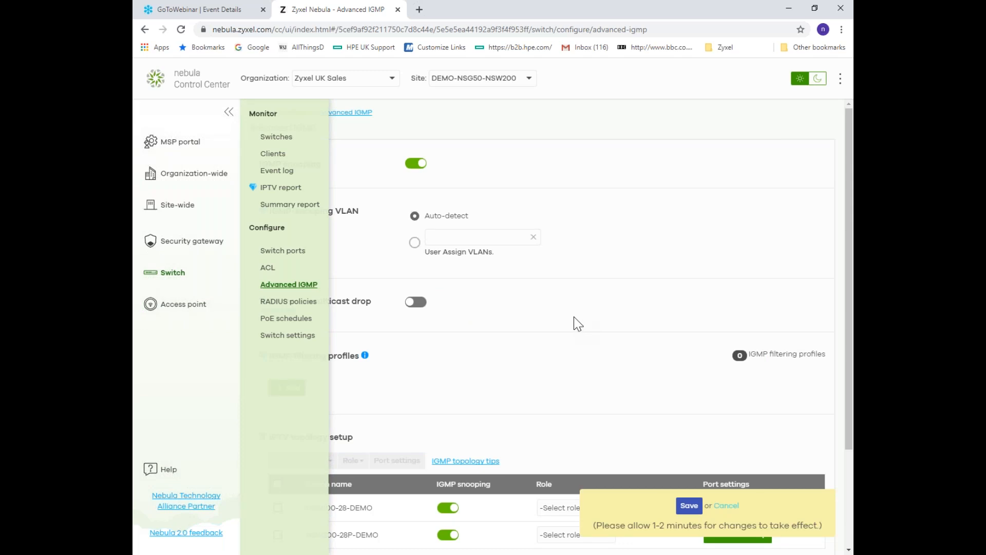
{"action": "left_click", "coordinate": [420, 174]}
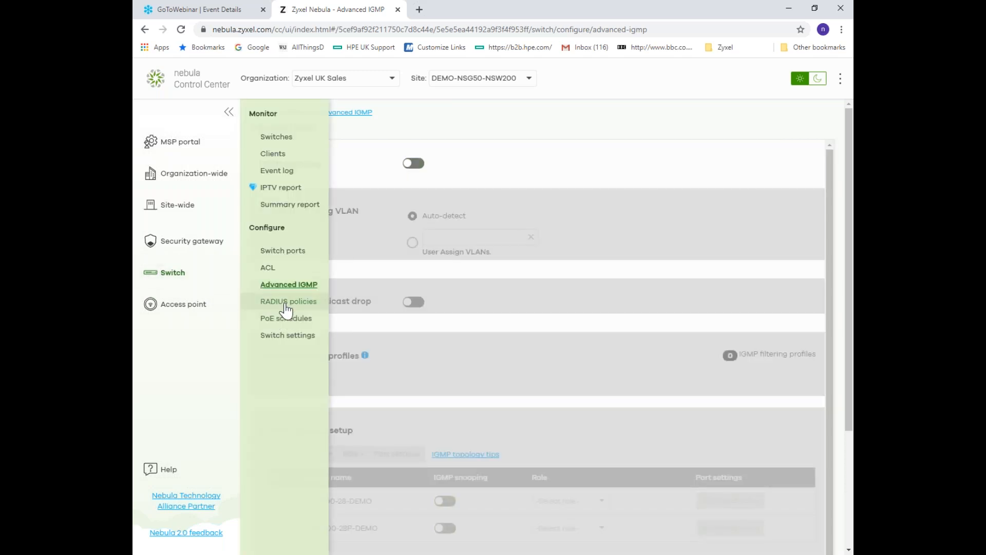
Step: View the switch configuration pages for RADIUS policies and PoE schedules
{"action": "left_click", "coordinate": [285, 302]}
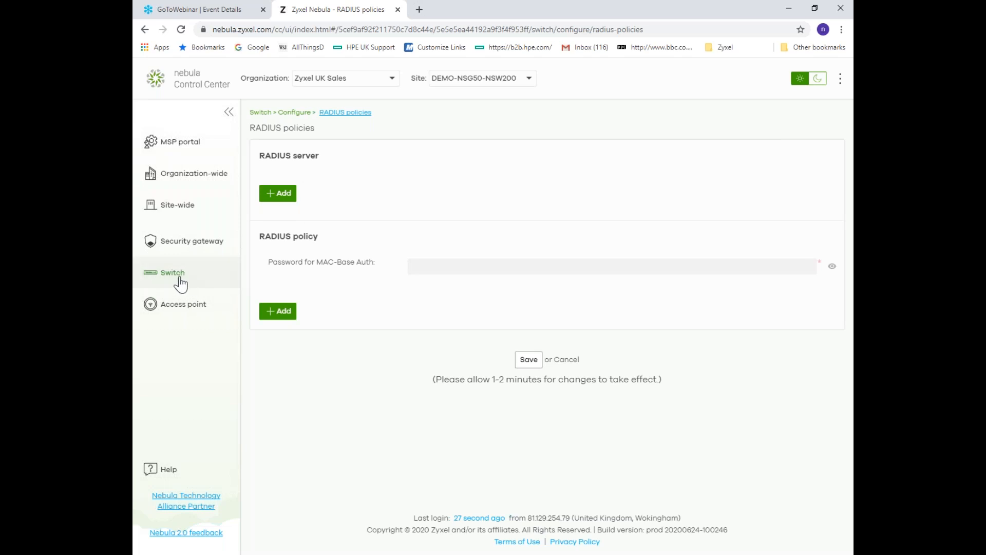
{"action": "mouse_move", "coordinate": [173, 282]}
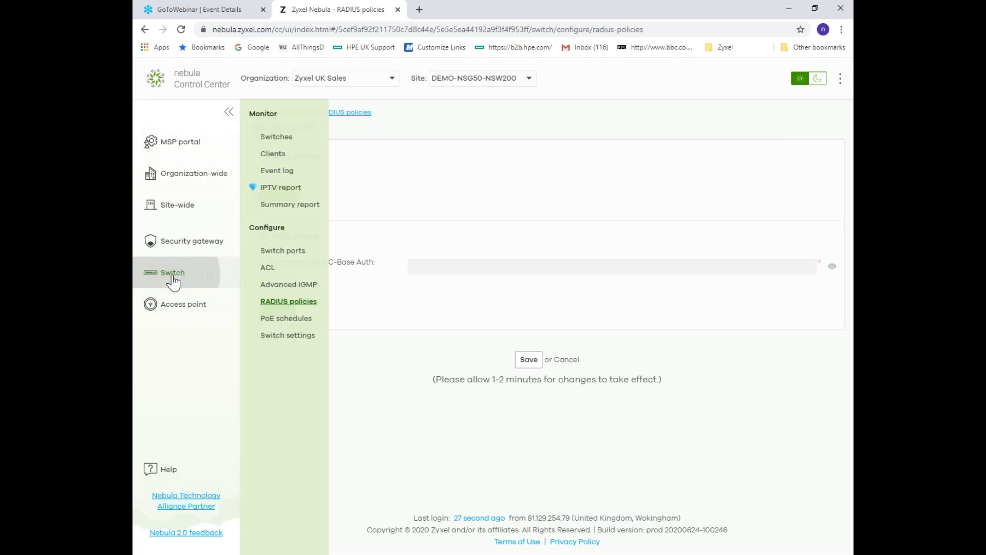
{"action": "left_click", "coordinate": [286, 322]}
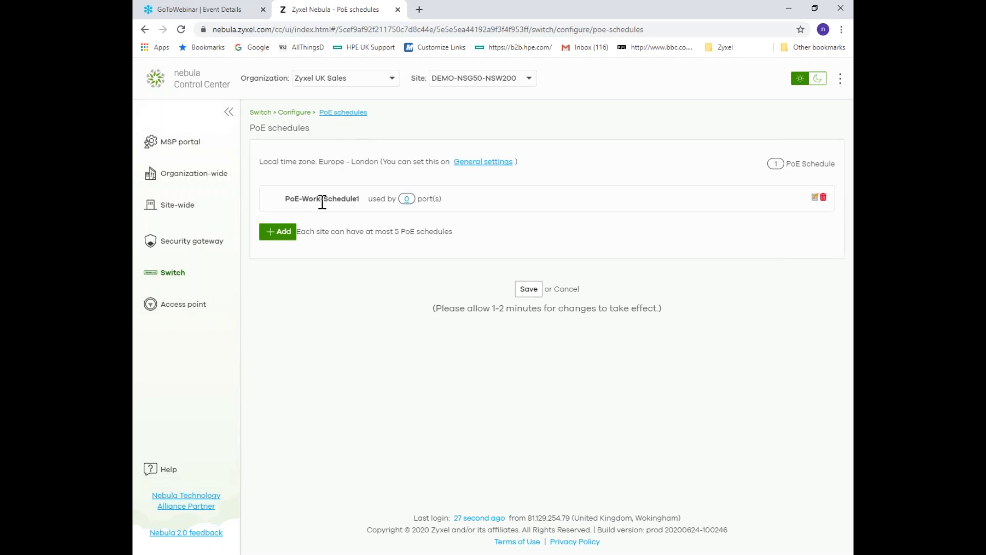
Step: Open the details of NSW200-28P-DEMO from the monitored switches and view its ports, live tools and uplink usage
{"action": "left_click", "coordinate": [178, 274]}
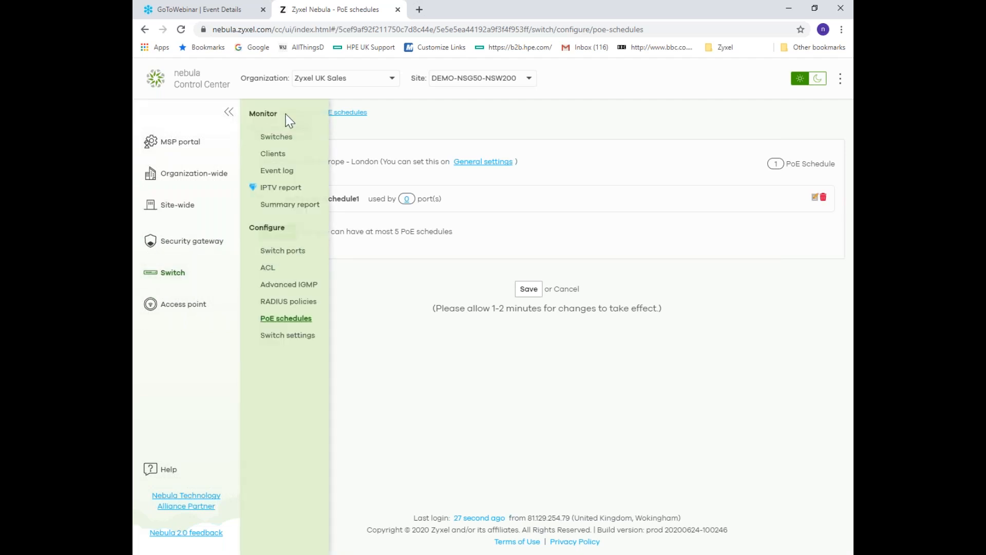
{"action": "left_click", "coordinate": [275, 145]}
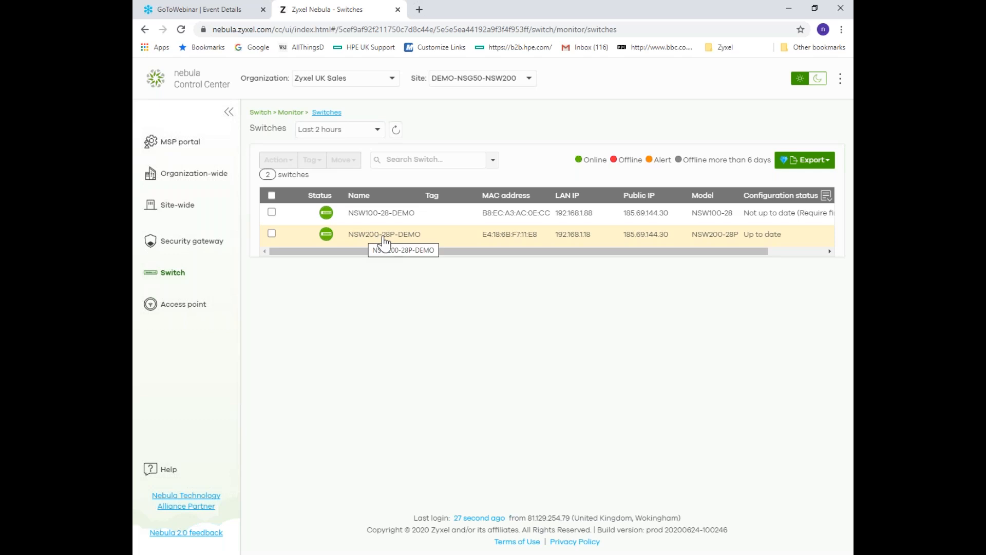
{"action": "left_click", "coordinate": [384, 239]}
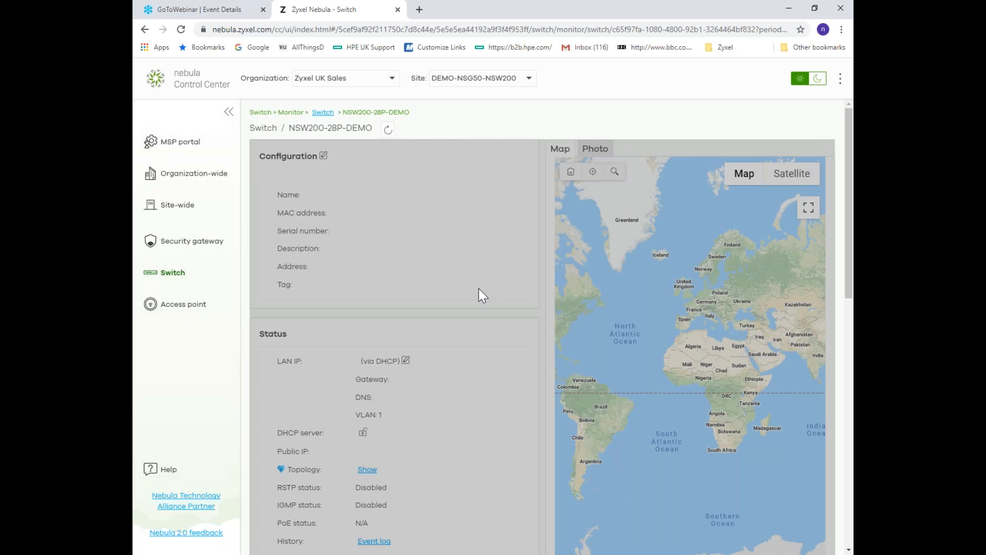
{"action": "scroll", "coordinate": [476, 288], "scroll_direction": "down", "scroll_amount": 9}
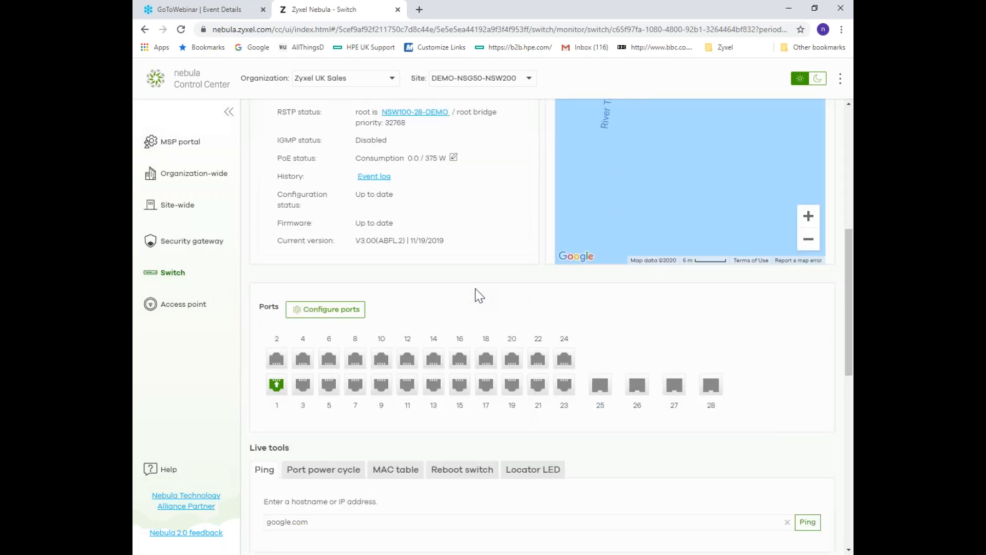
{"action": "scroll", "coordinate": [331, 220], "scroll_direction": "down", "scroll_amount": 2}
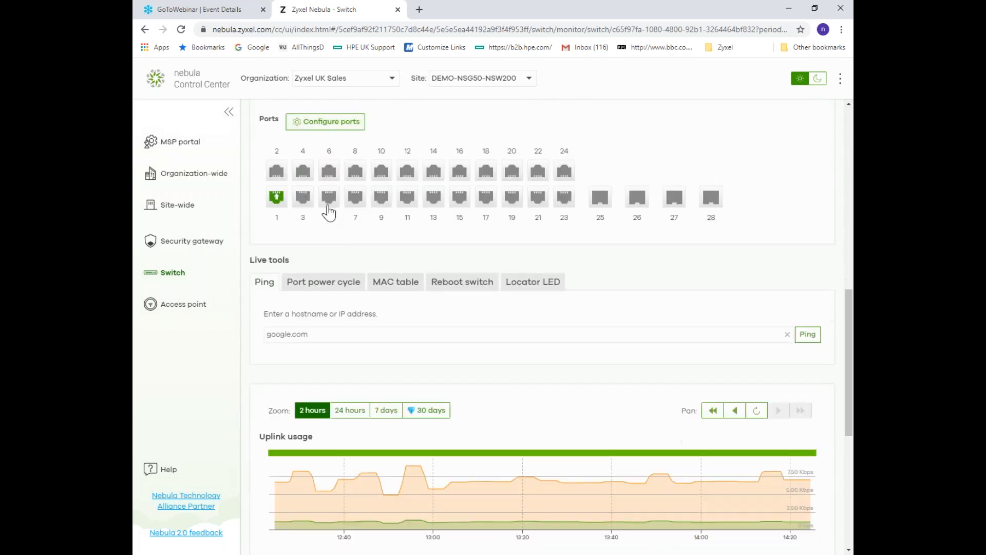
Step: Open port 2 of NSW200-28P-DEMO for editing, choose PoE-Work-Schedule1 as its PoE schedule, and close without updating
{"action": "left_click", "coordinate": [324, 126]}
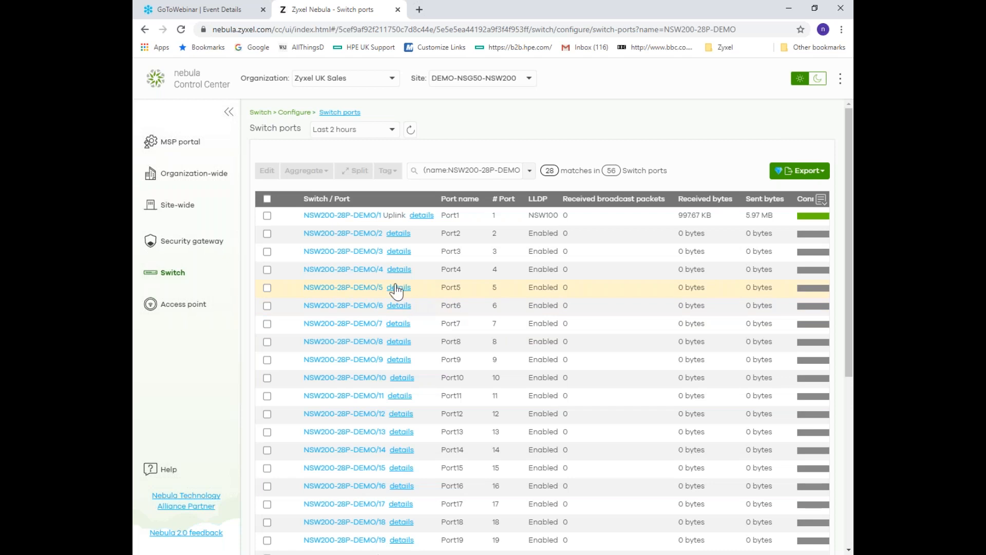
{"action": "left_click", "coordinate": [349, 237]}
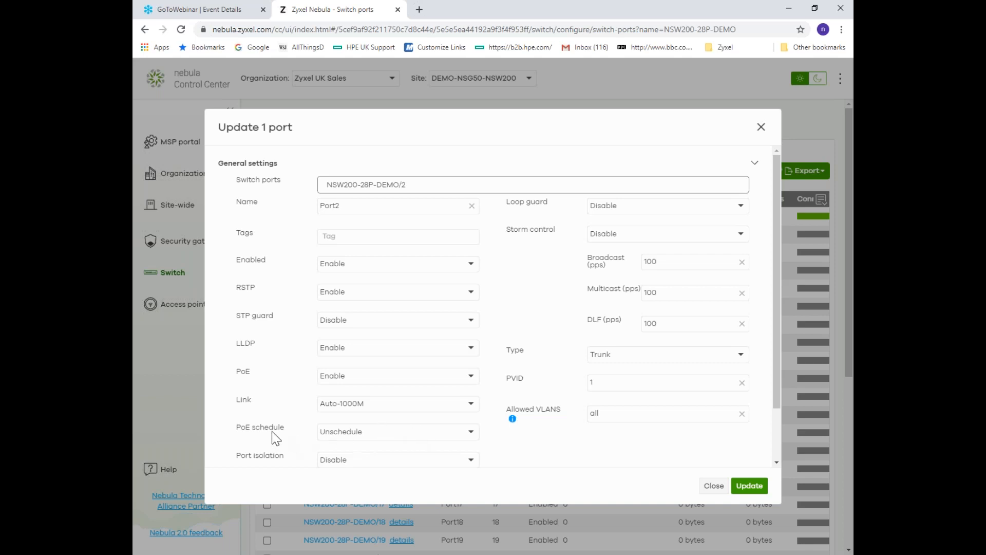
{"action": "left_click", "coordinate": [471, 436]}
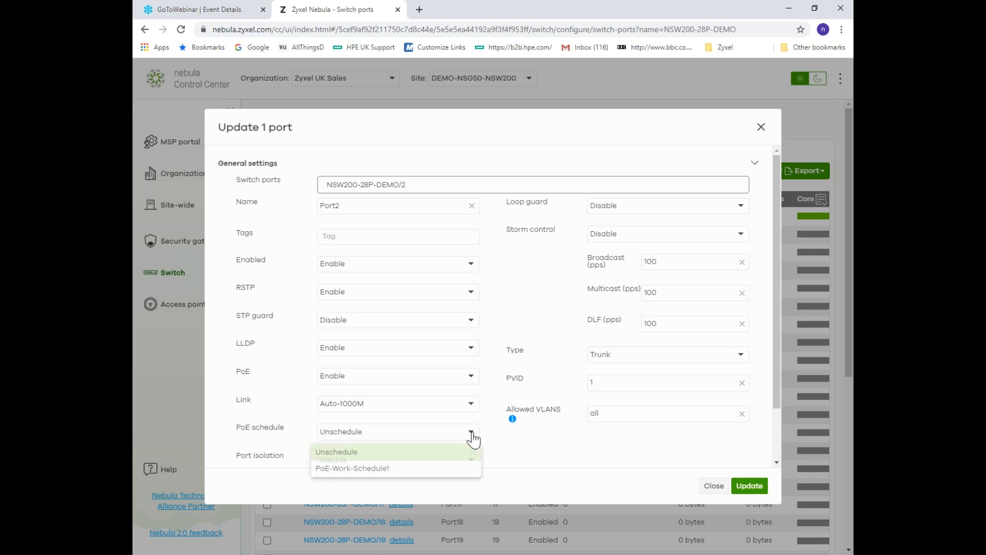
{"action": "left_click", "coordinate": [332, 469]}
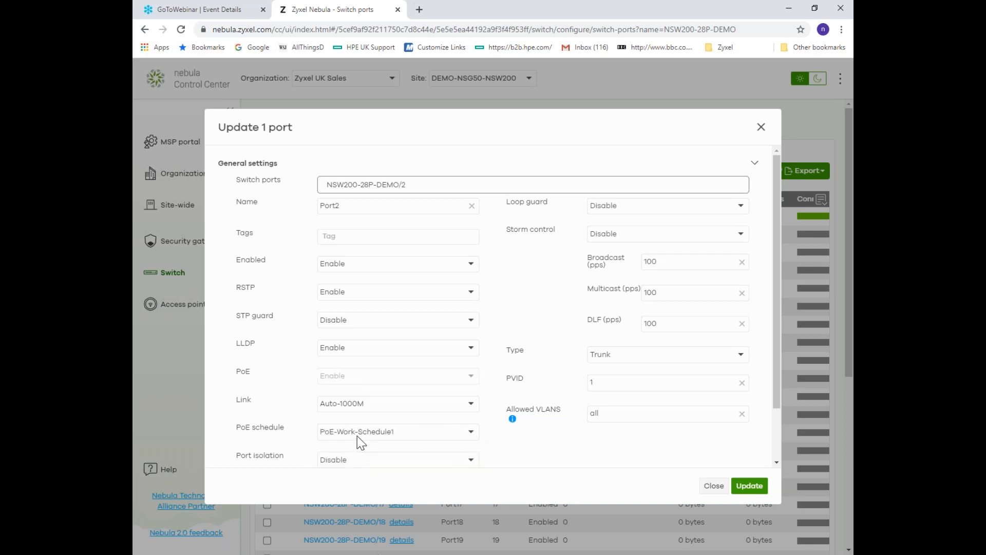
{"action": "left_click", "coordinate": [715, 487]}
Step: Open the PoE schedules and view the daily availability of PoE-Work-Schedule1, leaving the schedule unsaved
{"action": "mouse_move", "coordinate": [180, 283]}
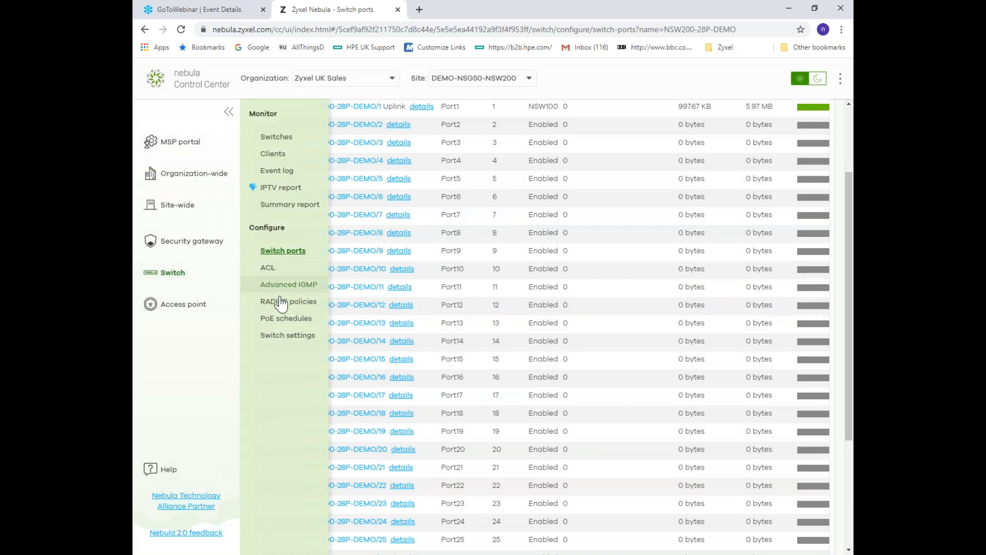
{"action": "left_click", "coordinate": [288, 321]}
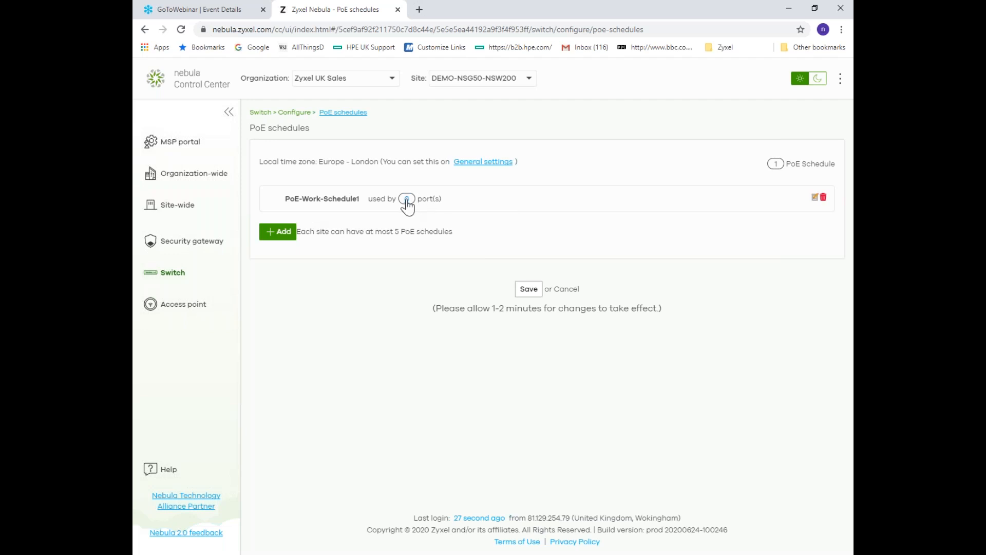
{"action": "left_click", "coordinate": [814, 198]}
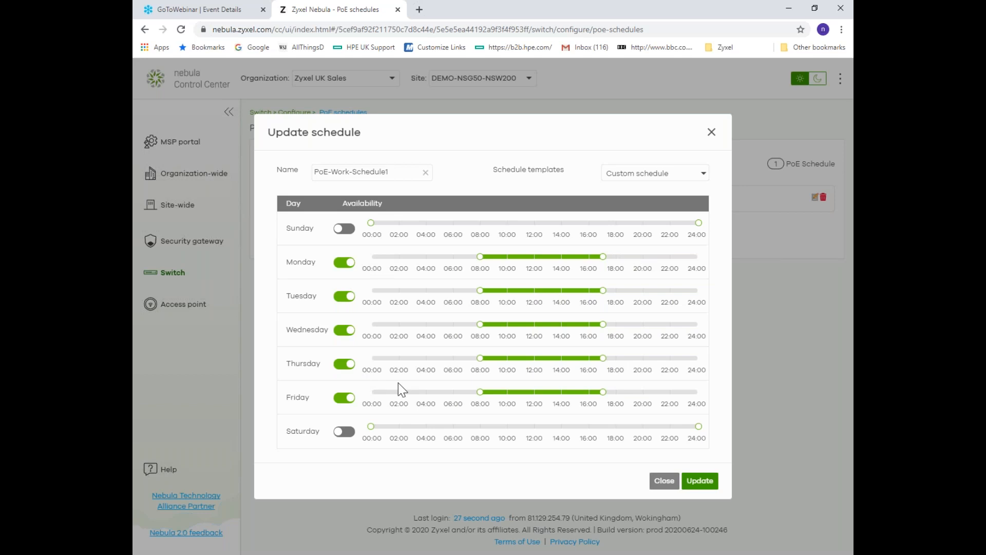
{"action": "mouse_move", "coordinate": [602, 256]}
{"action": "left_click", "coordinate": [665, 482]}
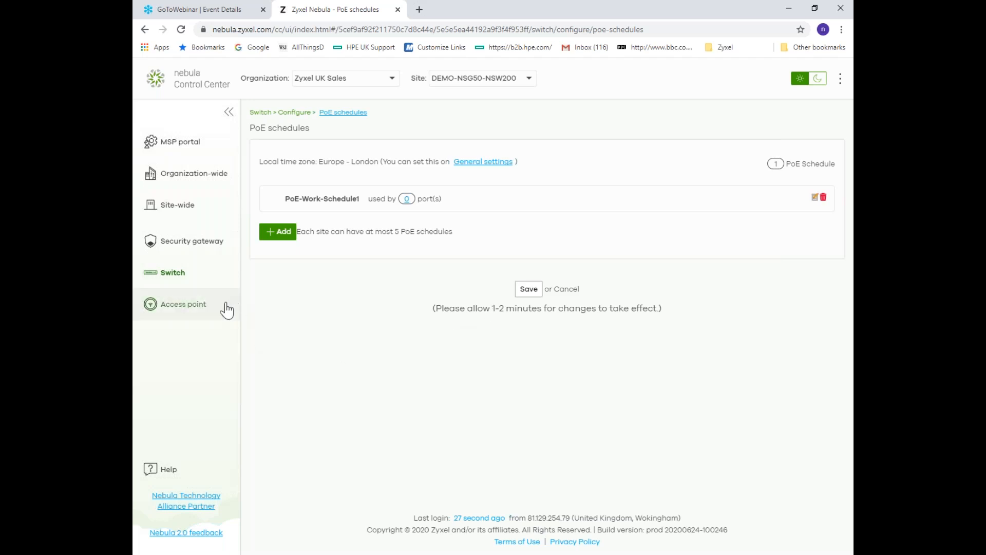
Step: Open the switch settings, show the quality of service explanation, and review the port mirroring and voice VLAN sections
{"action": "left_click", "coordinate": [180, 282]}
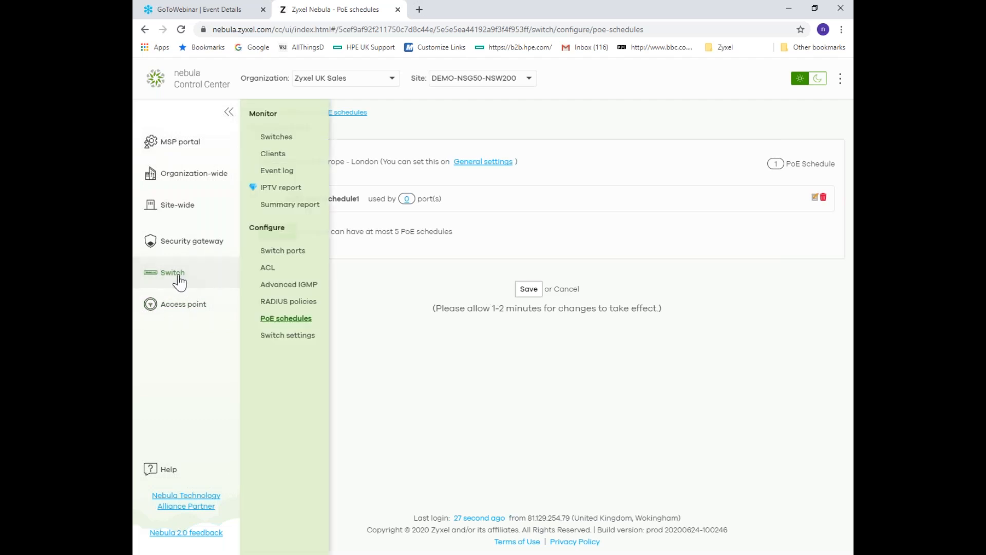
{"action": "left_click", "coordinate": [282, 337]}
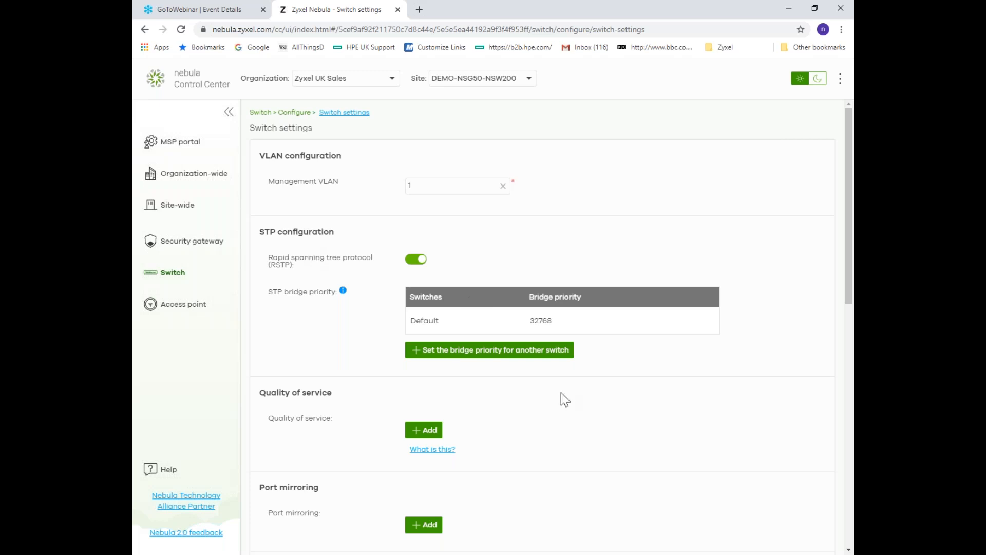
{"action": "scroll", "coordinate": [568, 401], "scroll_direction": "down", "scroll_amount": 4}
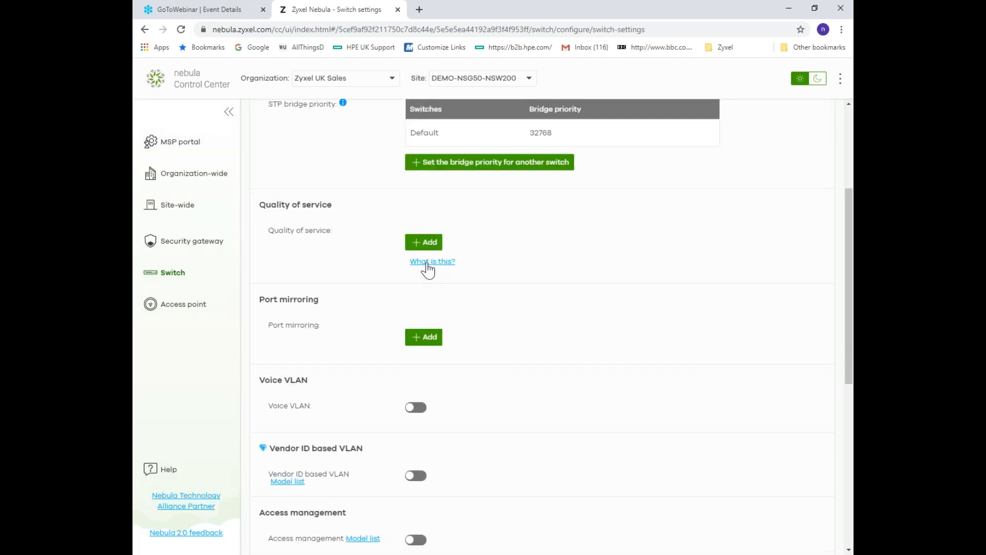
{"action": "left_click", "coordinate": [432, 265]}
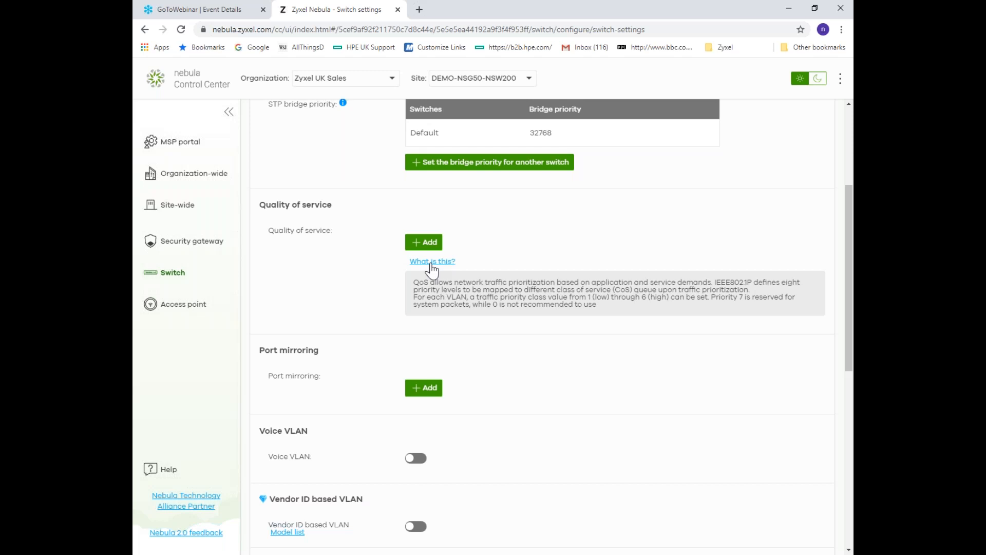
{"action": "scroll", "coordinate": [485, 366], "scroll_direction": "down", "scroll_amount": 2}
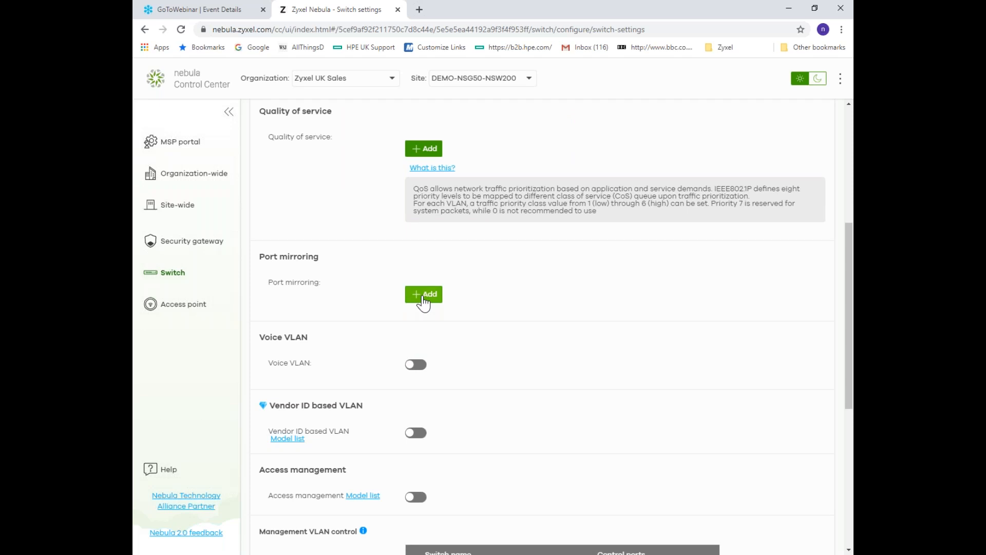
{"action": "scroll", "coordinate": [519, 365], "scroll_direction": "down", "scroll_amount": 2}
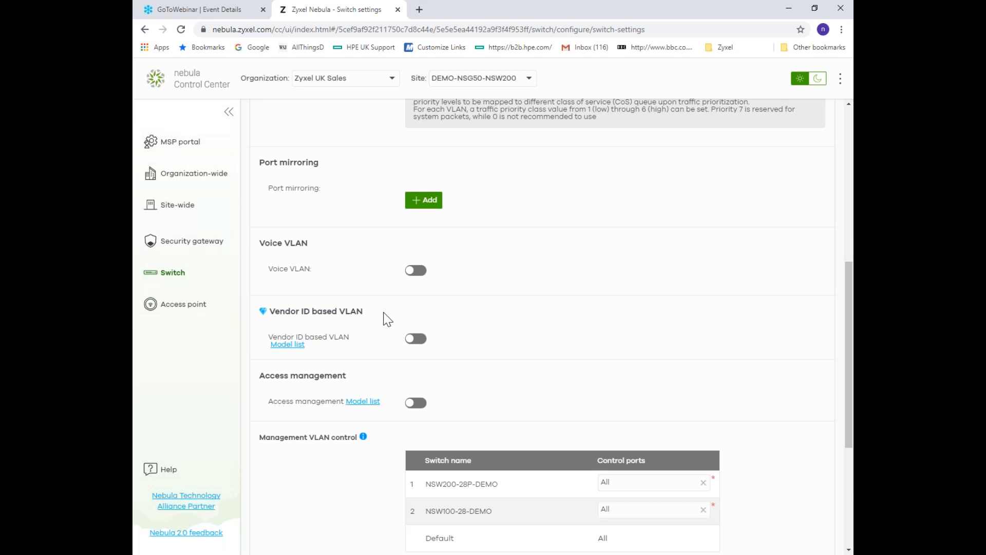
Step: Enable Vendor ID based VLAN to review its fields and supported model list, and cancel the change
{"action": "left_click", "coordinate": [416, 339]}
{"action": "left_click", "coordinate": [480, 394]}
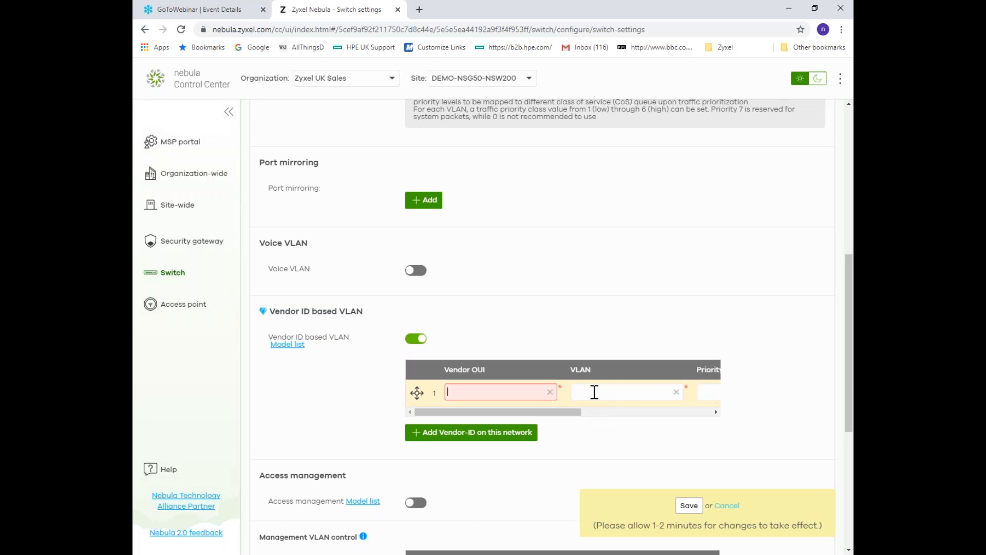
{"action": "left_click", "coordinate": [594, 392]}
{"action": "left_click", "coordinate": [709, 392]}
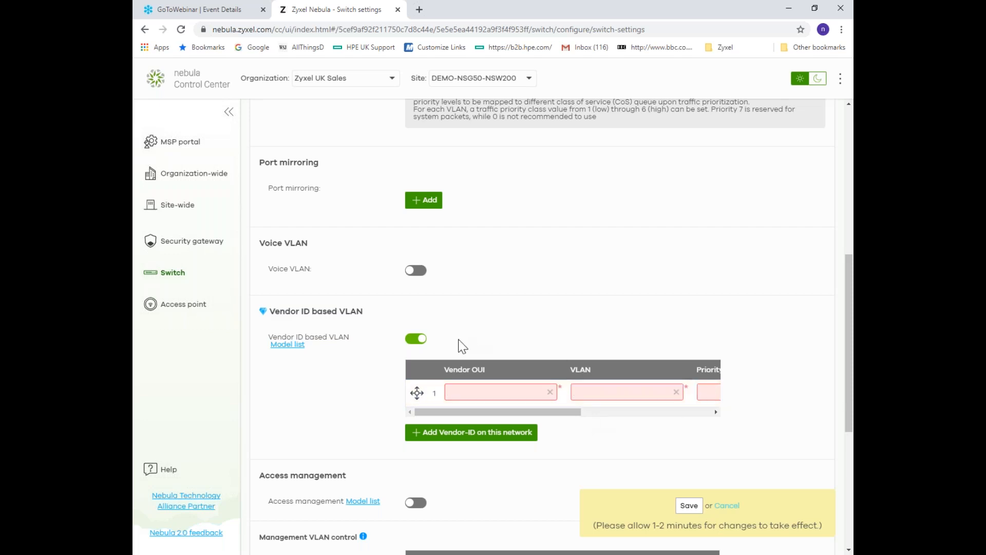
{"action": "left_click", "coordinate": [288, 345]}
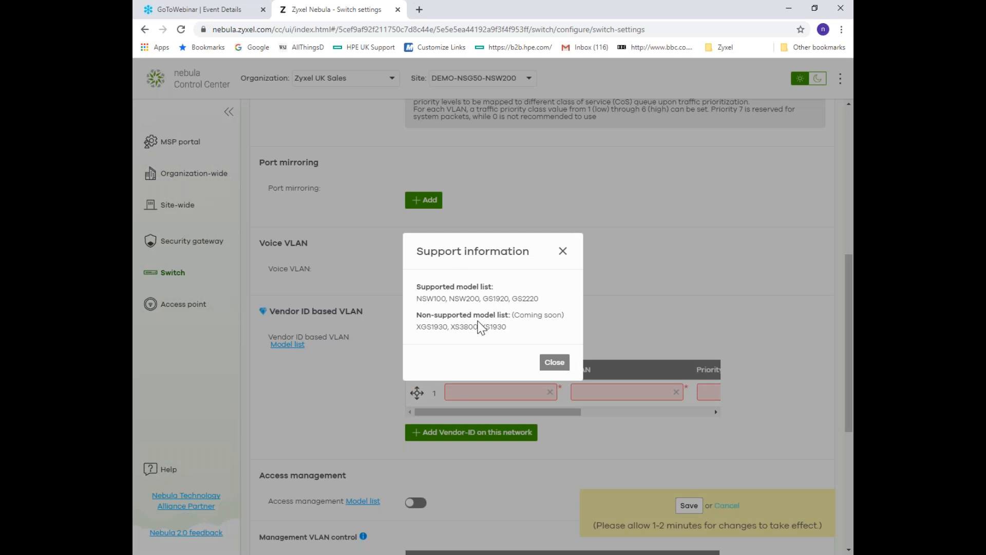
{"action": "left_click", "coordinate": [554, 362]}
{"action": "scroll", "coordinate": [478, 288], "scroll_direction": "down", "scroll_amount": 4}
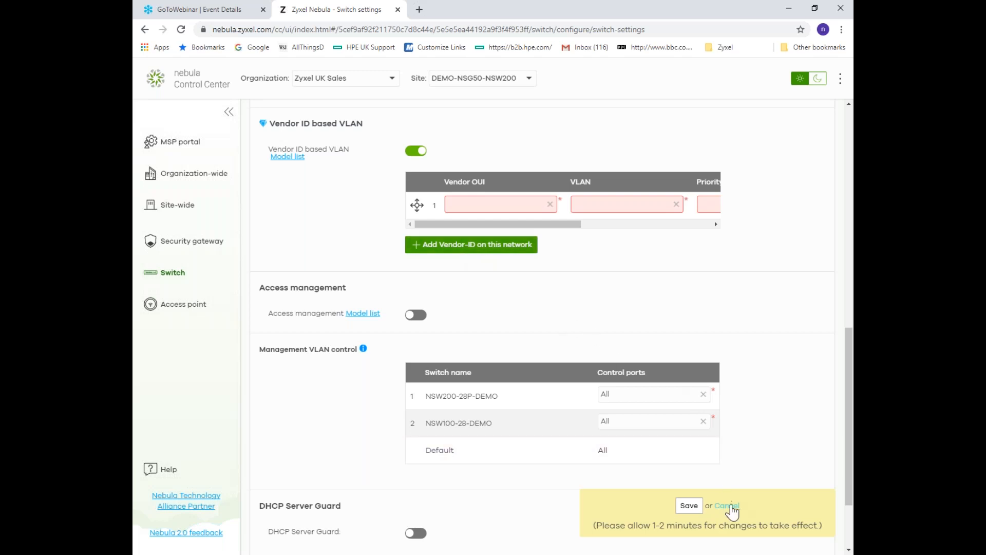
{"action": "left_click", "coordinate": [730, 506]}
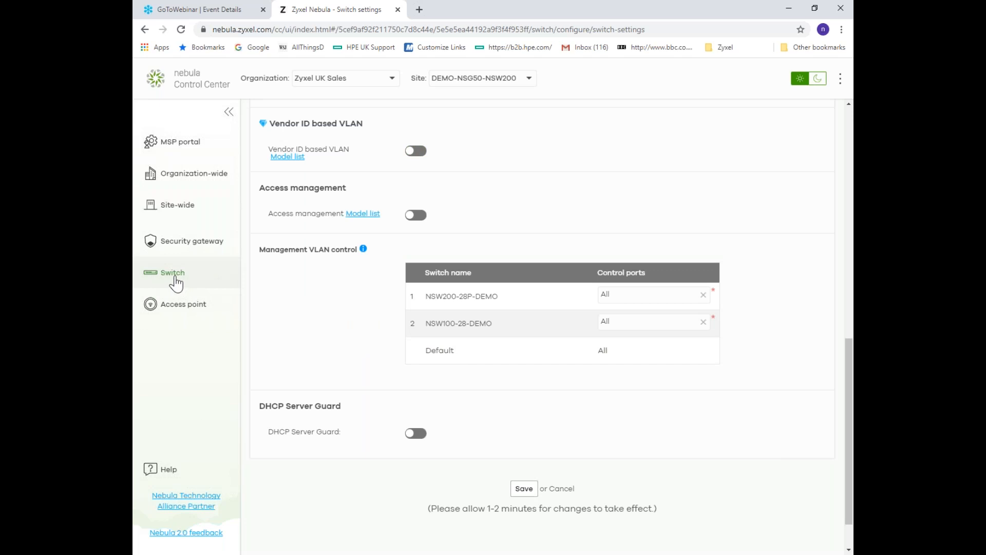
Step: View the switch monitoring pages for switches, clients and the event log
{"action": "mouse_move", "coordinate": [177, 283]}
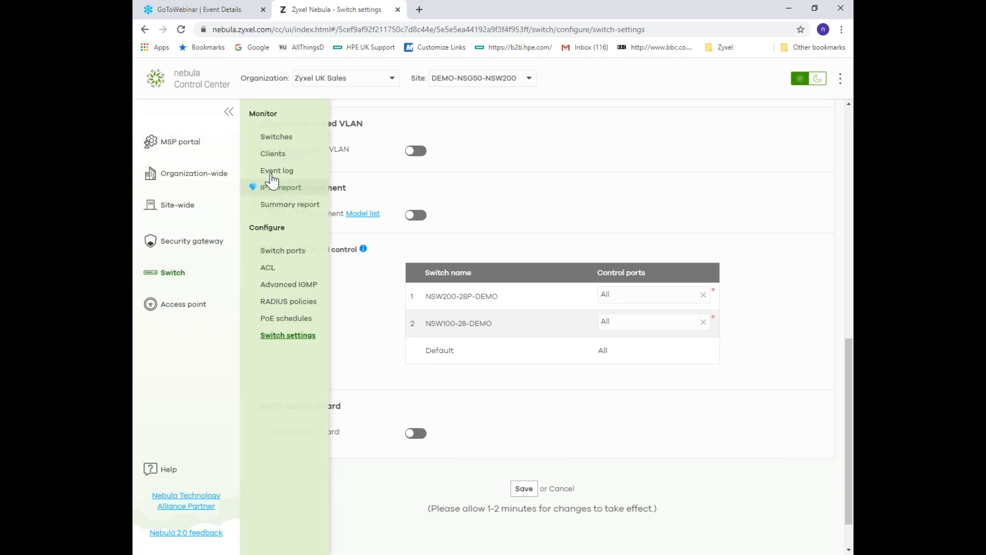
{"action": "left_click", "coordinate": [280, 147]}
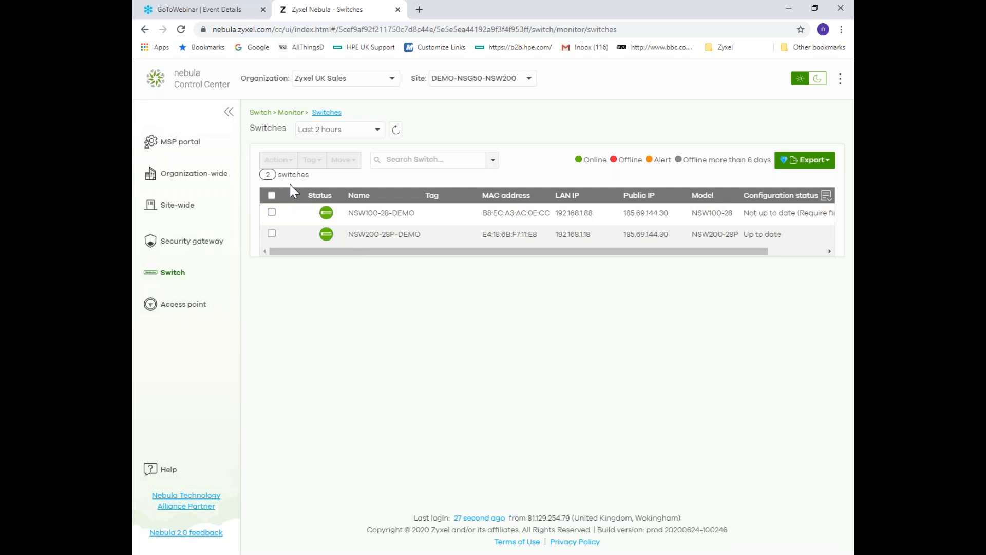
{"action": "mouse_move", "coordinate": [176, 275]}
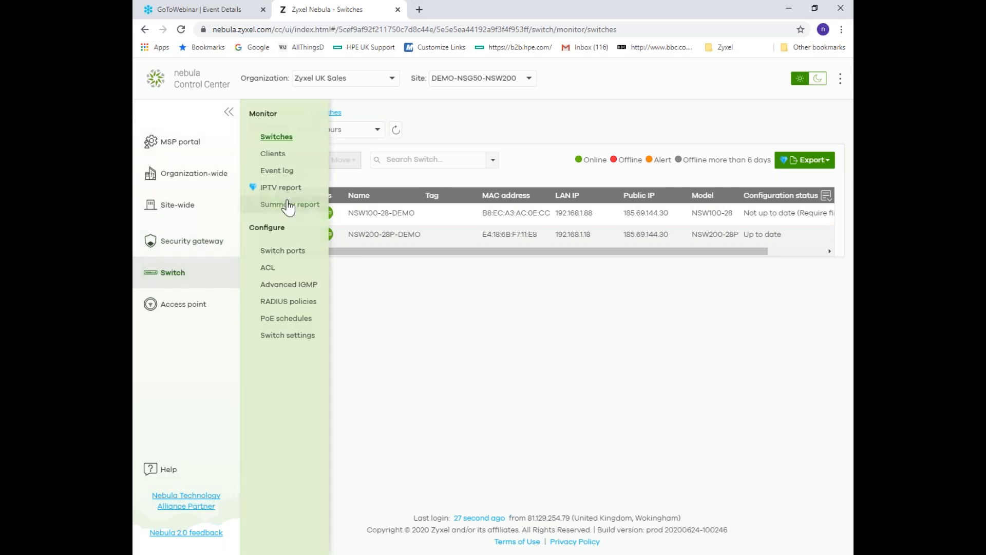
{"action": "left_click", "coordinate": [274, 154]}
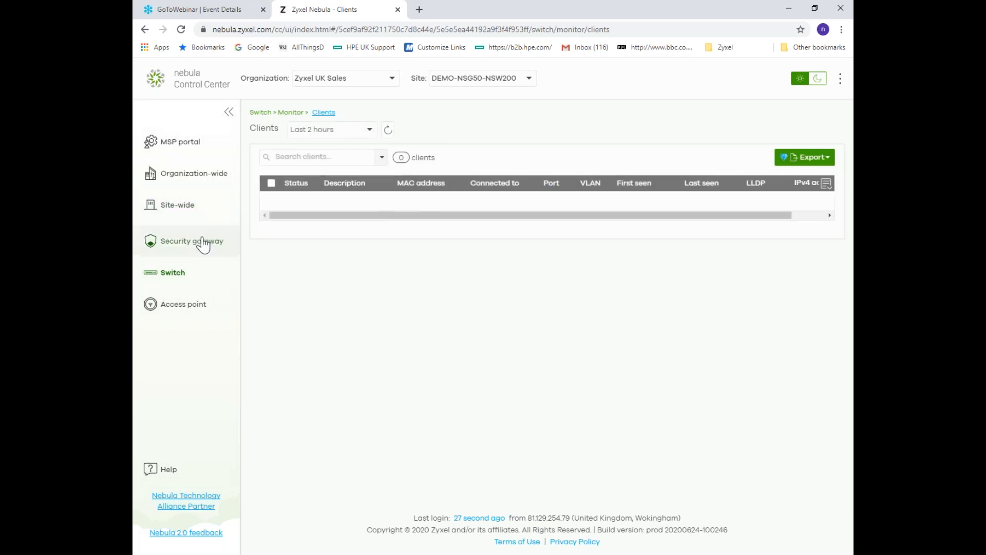
{"action": "mouse_move", "coordinate": [179, 282]}
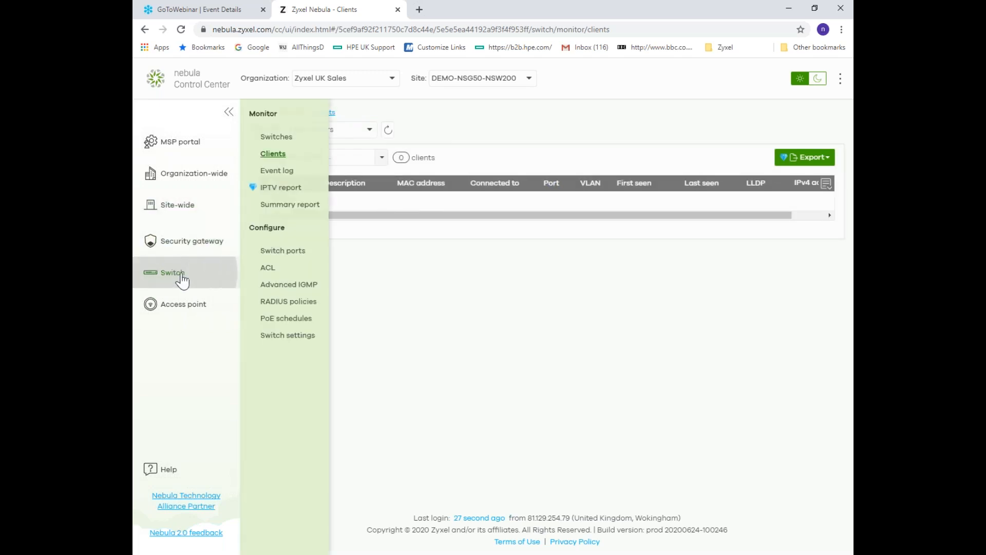
{"action": "left_click", "coordinate": [276, 172]}
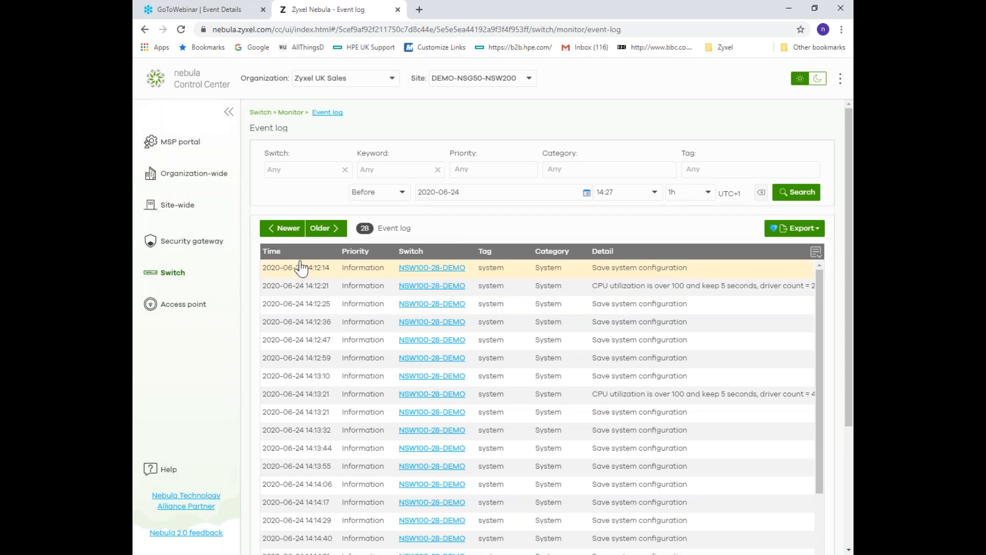
Step: Open the site-wide firmware management, review the upgrade options, and upgrade the NSW100-28 switch's firmware immediately
{"action": "left_click", "coordinate": [181, 214]}
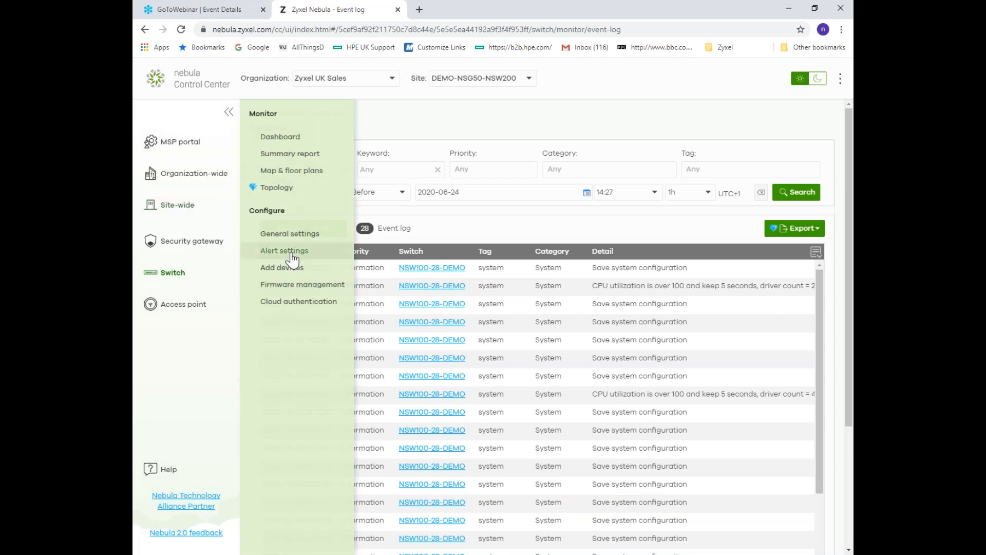
{"action": "left_click", "coordinate": [285, 286]}
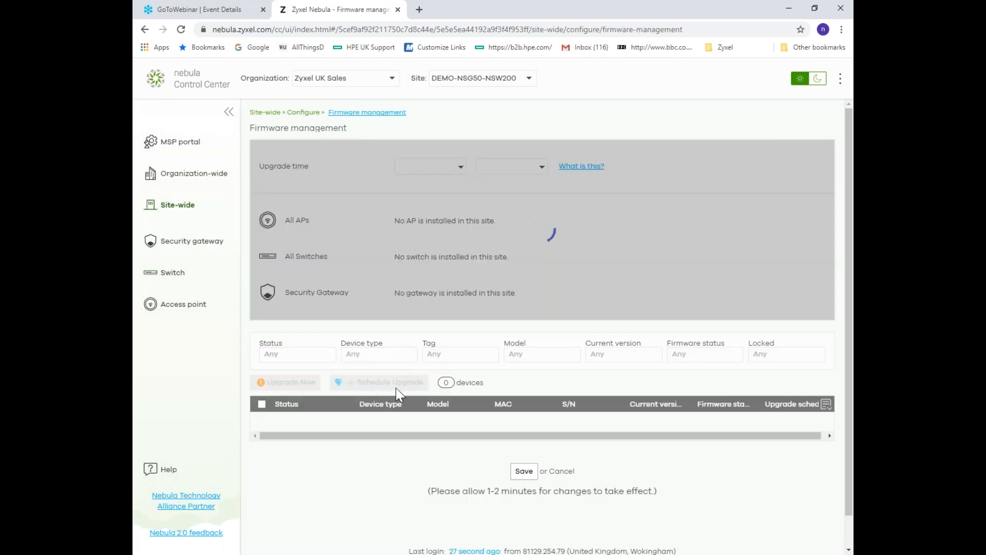
{"action": "scroll", "coordinate": [395, 409], "scroll_direction": "down", "scroll_amount": 2}
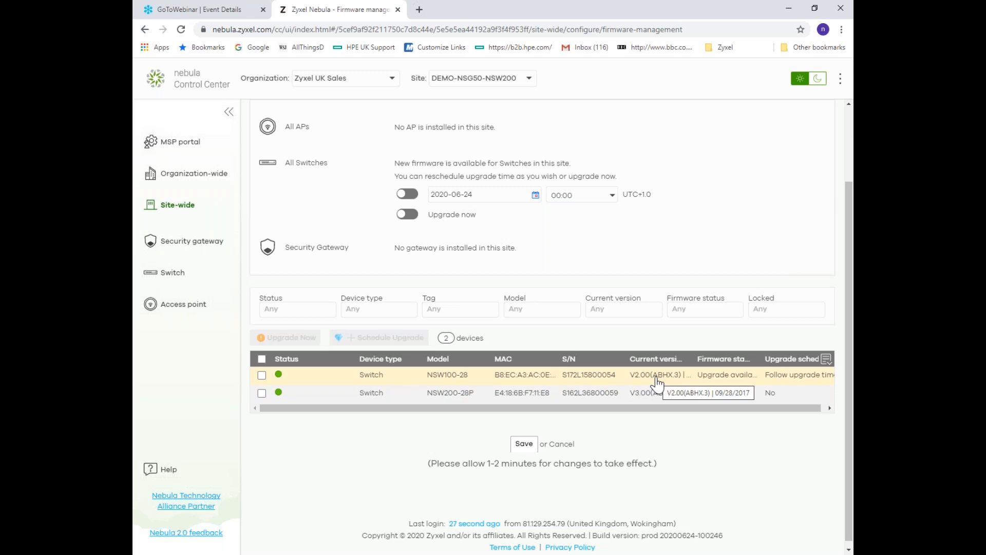
{"action": "scroll", "coordinate": [426, 267], "scroll_direction": "up", "scroll_amount": 2}
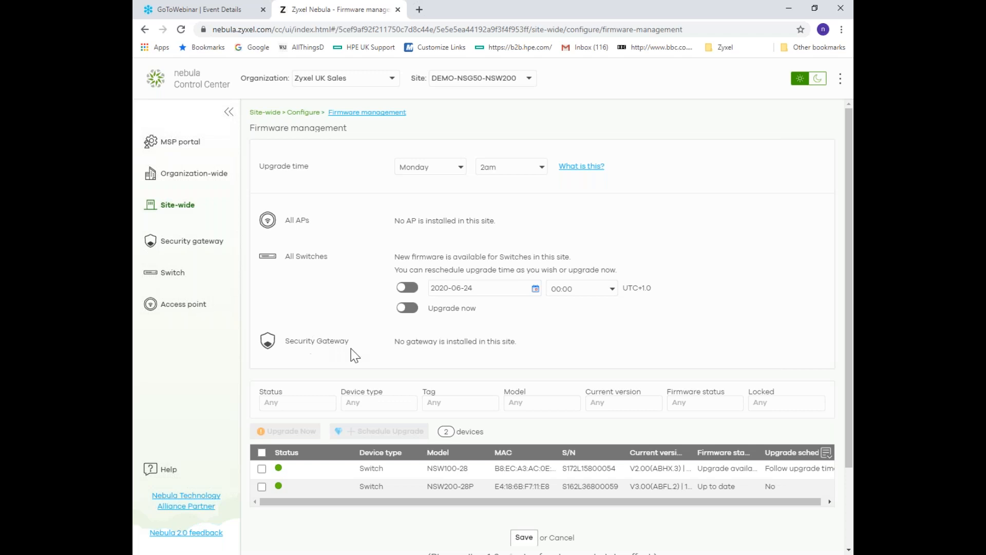
{"action": "scroll", "coordinate": [463, 274], "scroll_direction": "down", "scroll_amount": 2}
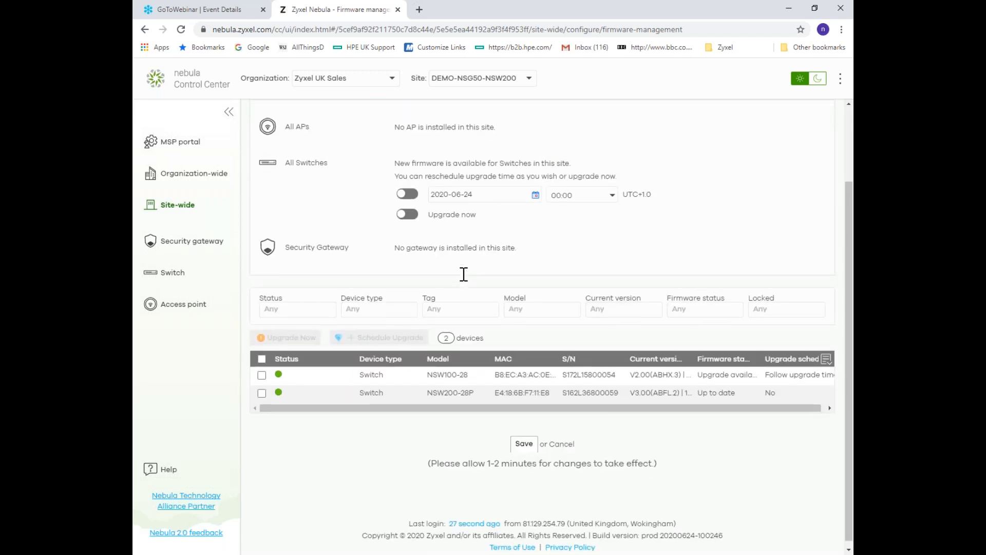
{"action": "scroll", "coordinate": [464, 274], "scroll_direction": "up", "scroll_amount": 2}
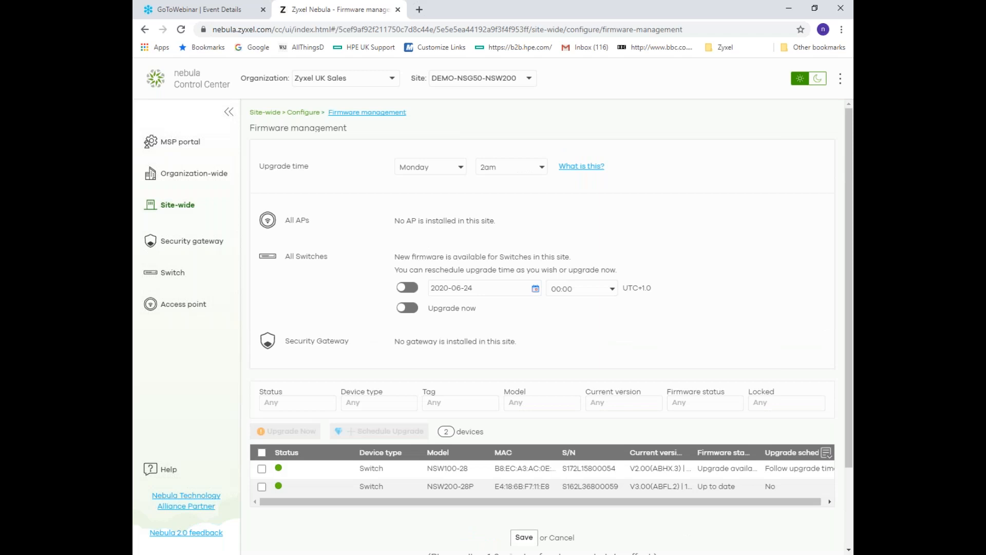
{"action": "scroll", "coordinate": [355, 390], "scroll_direction": "down", "scroll_amount": 2}
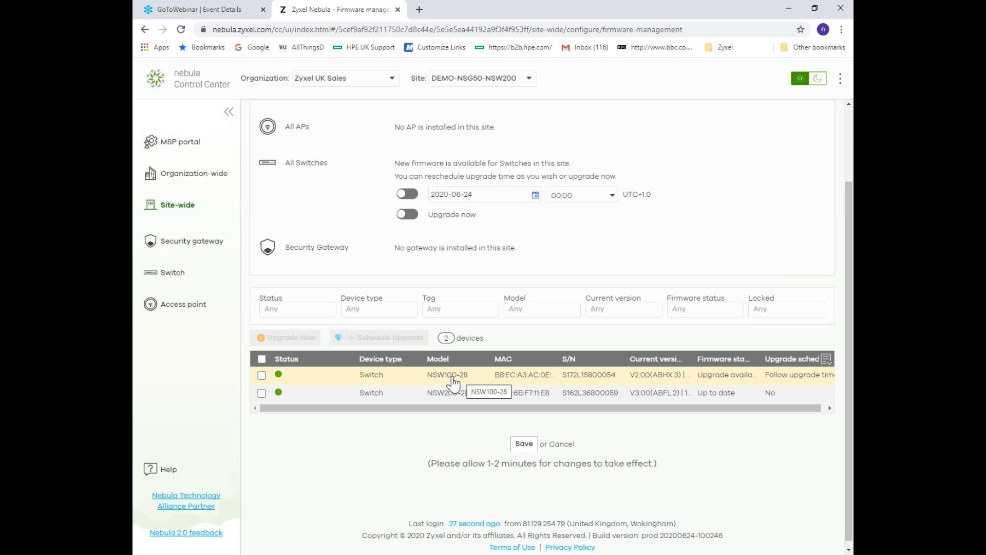
{"action": "left_click", "coordinate": [262, 375]}
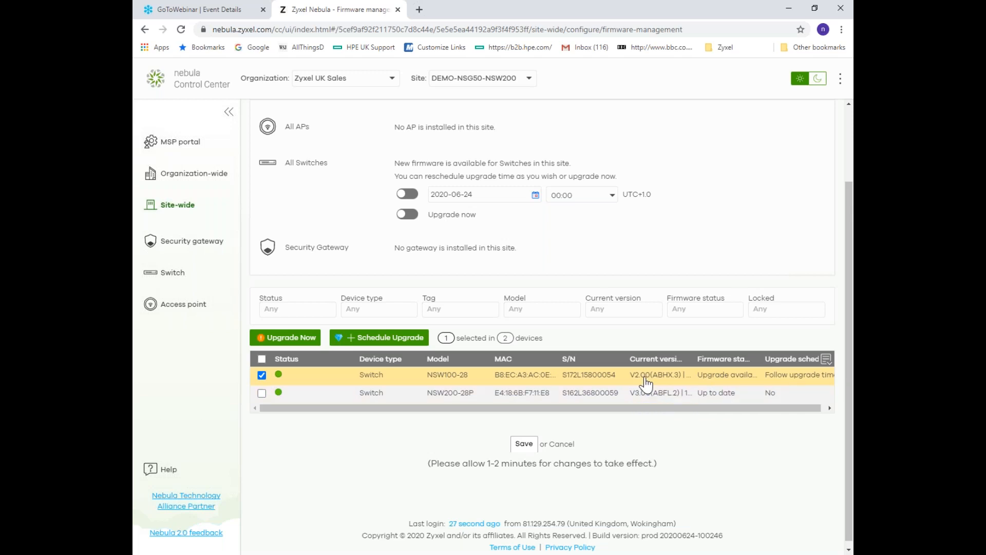
{"action": "left_click", "coordinate": [283, 340]}
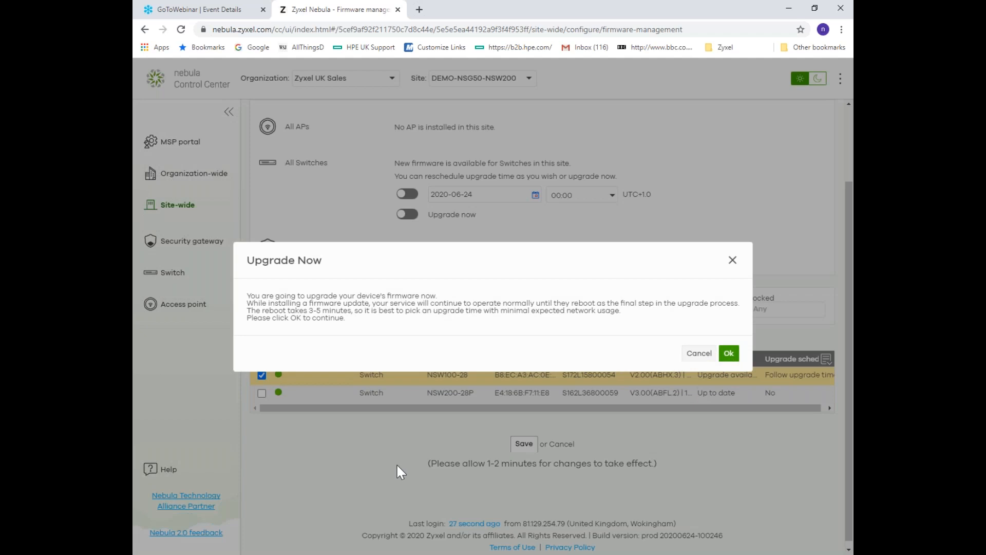
{"action": "left_click", "coordinate": [728, 353]}
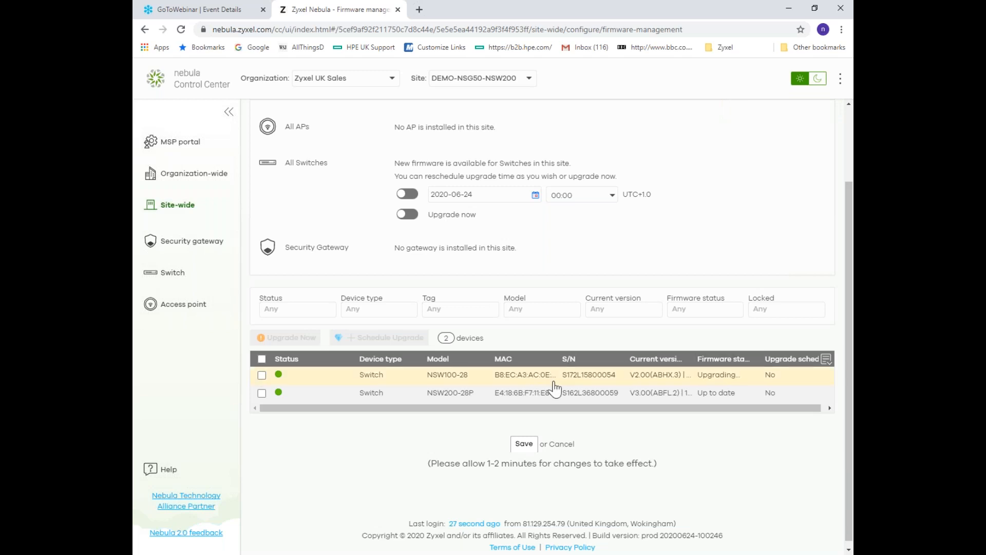
Step: Switch to the PRO-LABS site and open the details of its XGS1930-28HP switch from the firmware device list
{"action": "scroll", "coordinate": [552, 389], "scroll_direction": "down", "scroll_amount": 1}
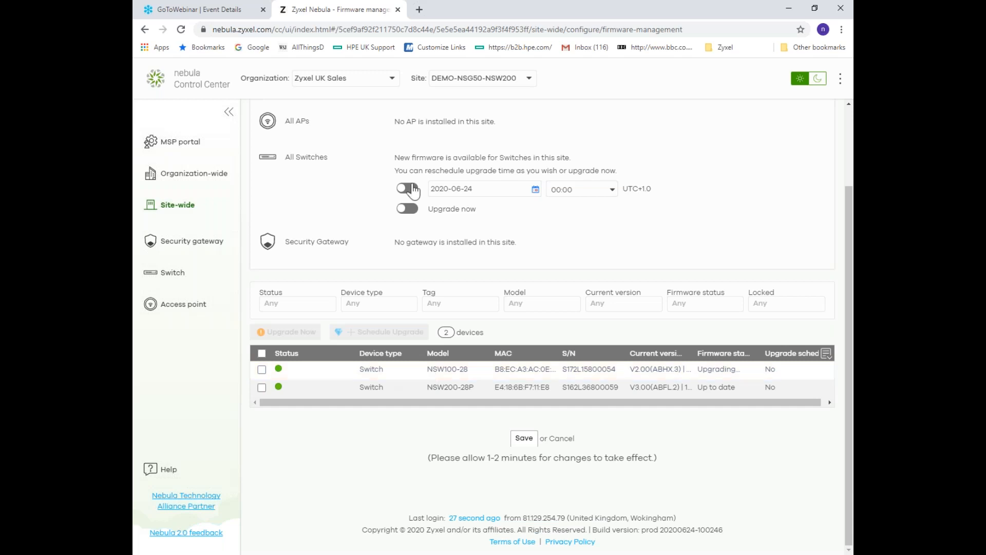
{"action": "left_click", "coordinate": [528, 78]}
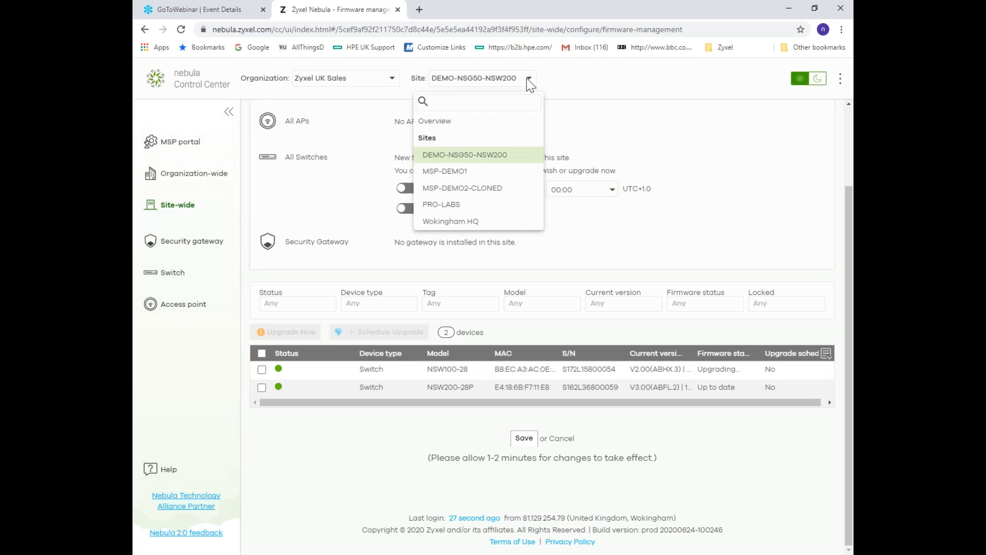
{"action": "left_click", "coordinate": [450, 205]}
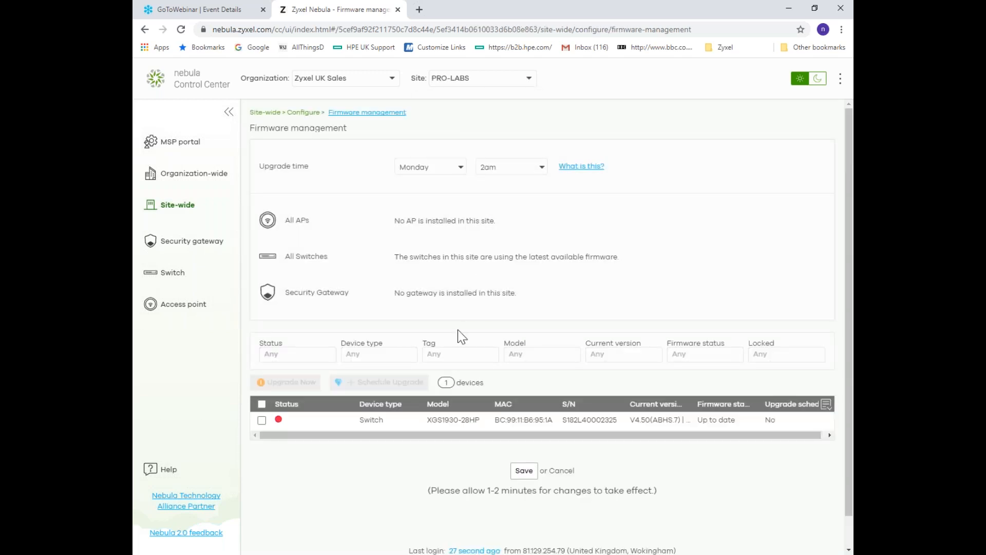
{"action": "left_click", "coordinate": [445, 426]}
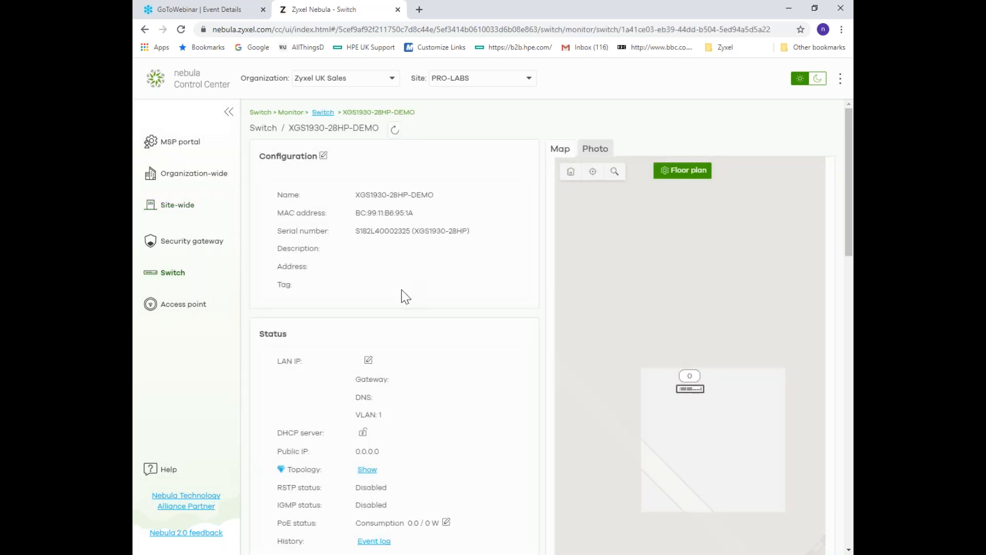
Step: Open port 24 of the XGS1930-28HP-DEMO switch, review its status page and editable port settings, and close the settings without updating
{"action": "scroll", "coordinate": [402, 295], "scroll_direction": "down", "scroll_amount": 9}
{"action": "mouse_move", "coordinate": [567, 291]}
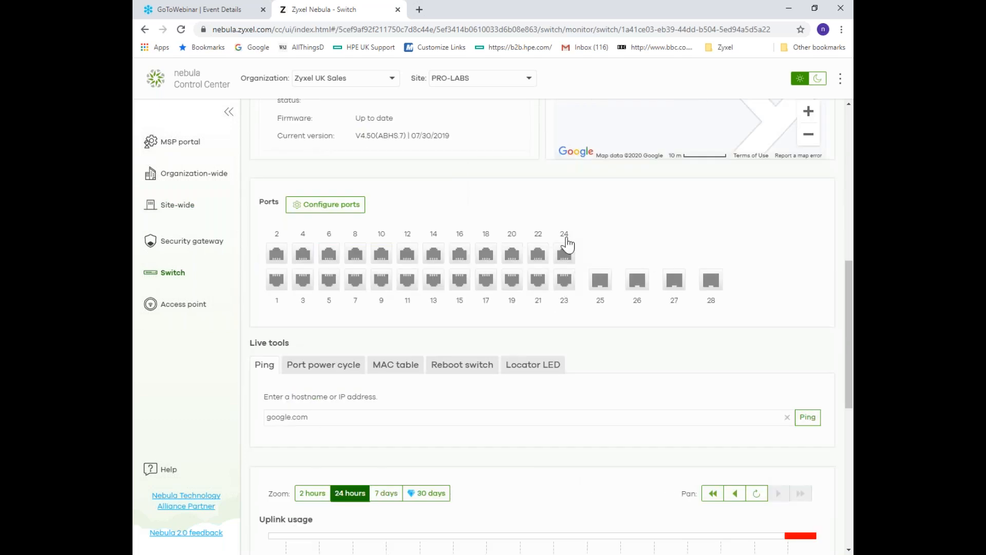
{"action": "mouse_move", "coordinate": [565, 258]}
{"action": "left_click", "coordinate": [565, 258]}
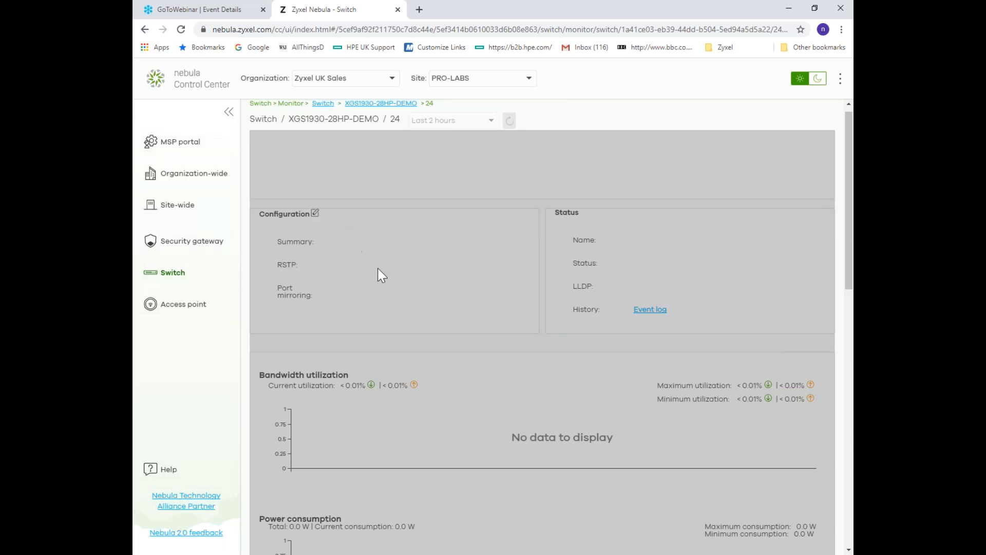
{"action": "scroll", "coordinate": [381, 274], "scroll_direction": "down", "scroll_amount": 5}
{"action": "scroll", "coordinate": [377, 277], "scroll_direction": "down", "scroll_amount": 2}
{"action": "scroll", "coordinate": [359, 287], "scroll_direction": "up", "scroll_amount": 2}
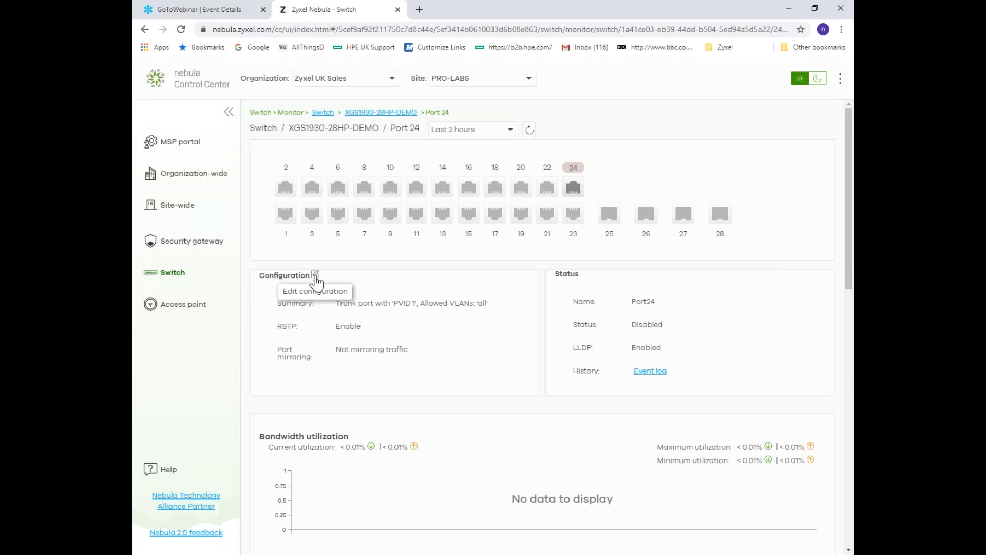
{"action": "left_click", "coordinate": [315, 275]}
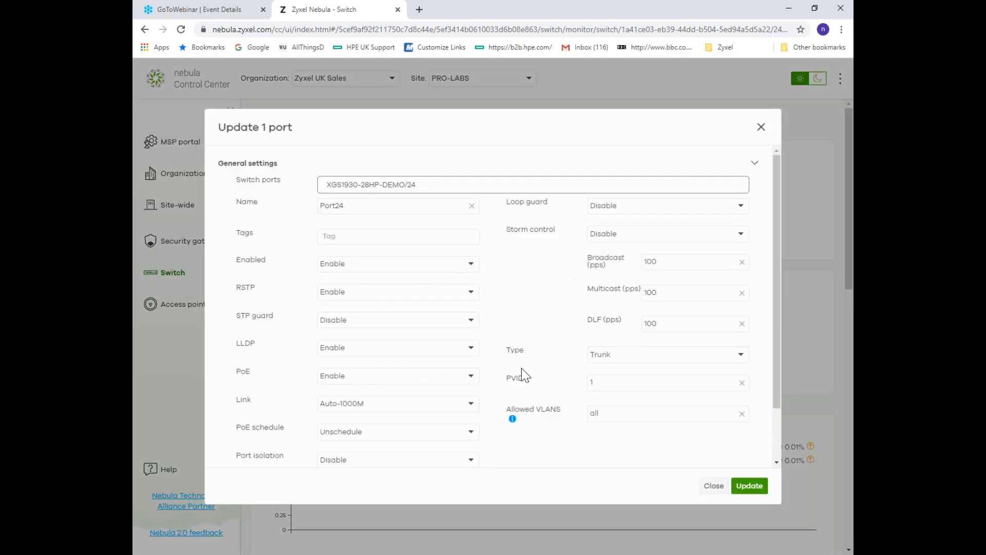
{"action": "left_click", "coordinate": [713, 485]}
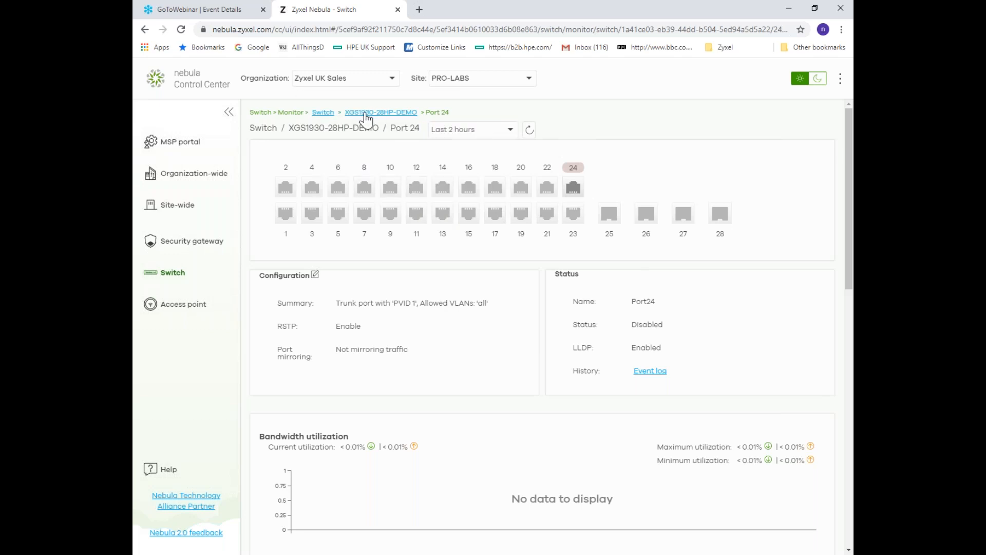
Step: Open the switch summary report and review the power consumption, peak power, top uplink port and location sections
{"action": "mouse_move", "coordinate": [428, 191]}
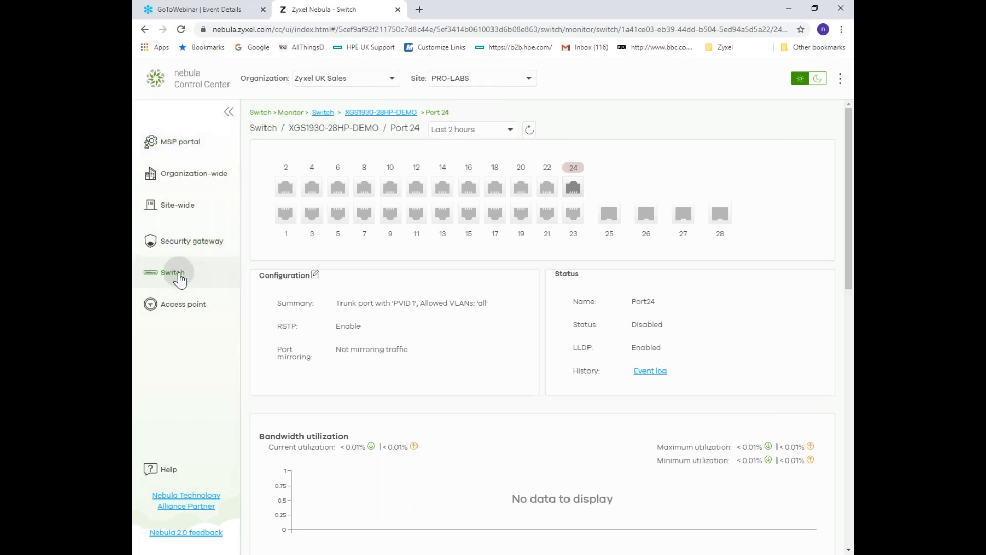
{"action": "mouse_move", "coordinate": [231, 278]}
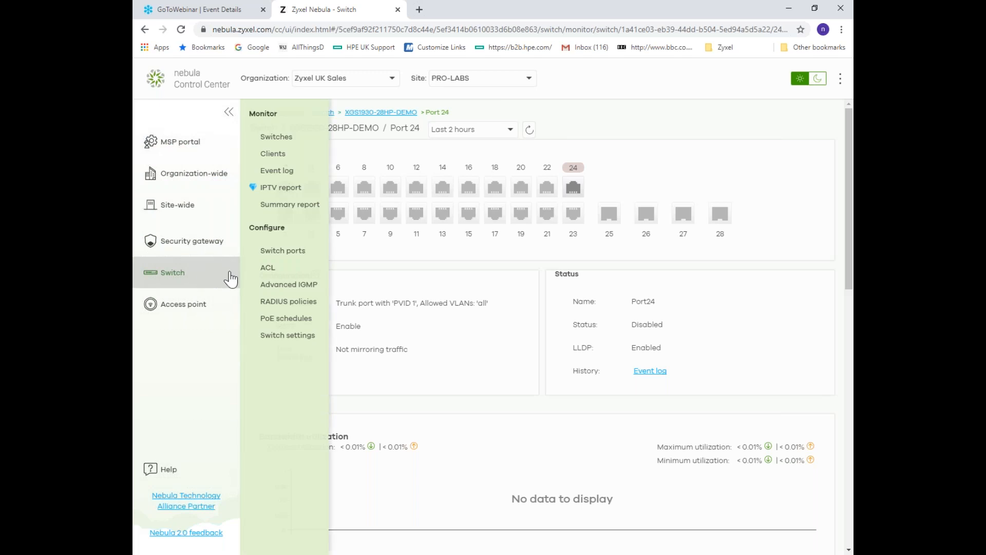
{"action": "left_click", "coordinate": [284, 209]}
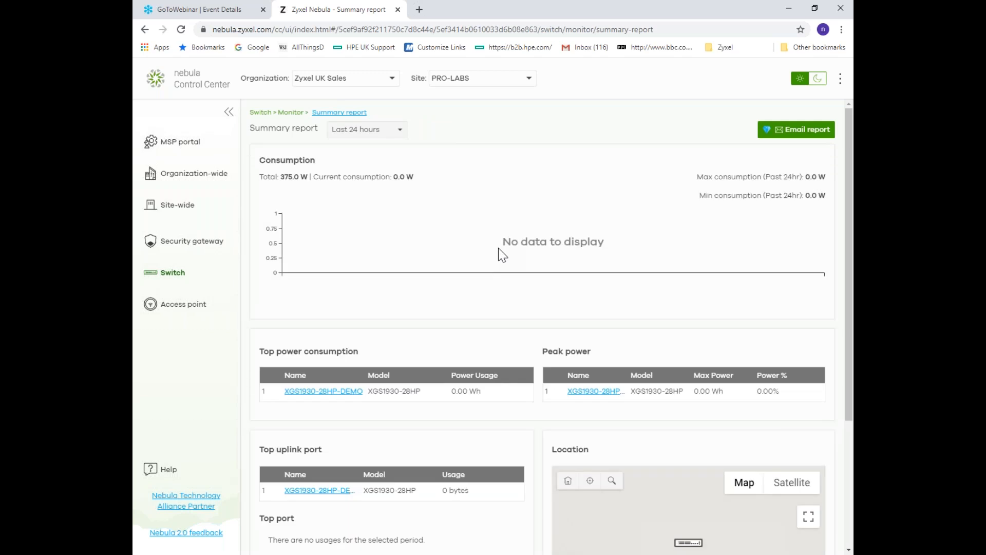
{"action": "scroll", "coordinate": [496, 253], "scroll_direction": "down", "scroll_amount": 4}
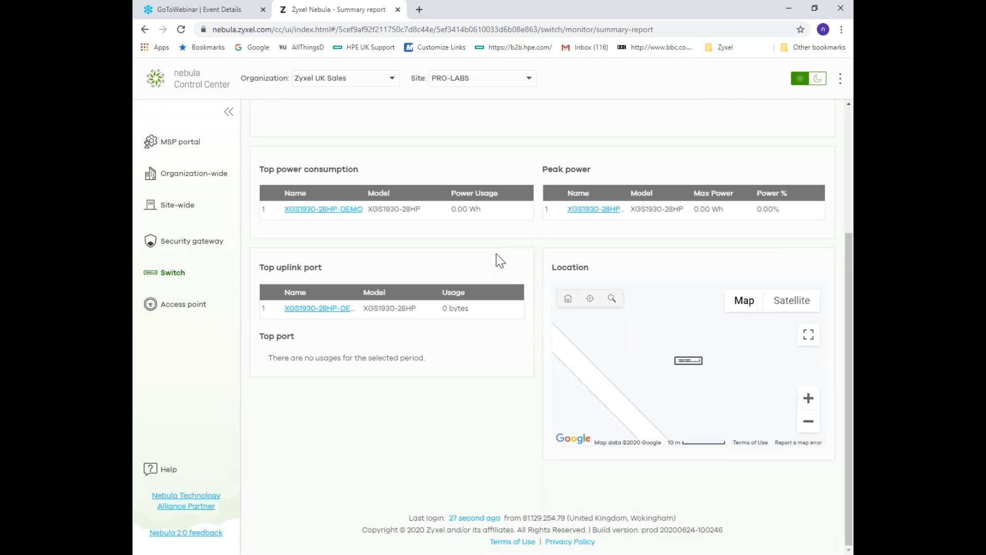
{"action": "scroll", "coordinate": [496, 254], "scroll_direction": "up", "scroll_amount": 4}
{"action": "scroll", "coordinate": [496, 254], "scroll_direction": "down", "scroll_amount": 4}
Step: Open XGS1930-28HP-DEMO from the top power consumption list and review its uplink usage, ports, status and configuration
{"action": "left_click", "coordinate": [318, 211]}
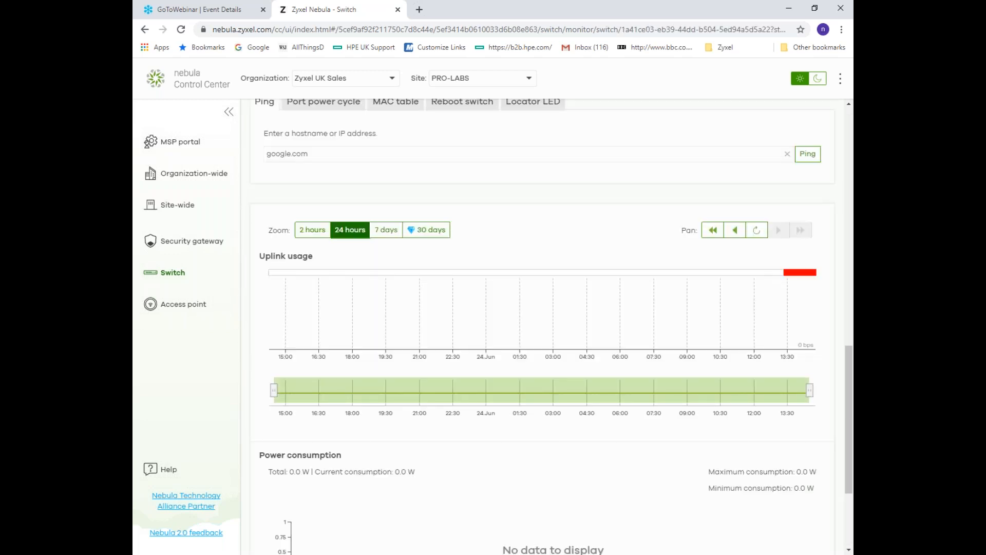
{"action": "scroll", "coordinate": [420, 230], "scroll_direction": "up", "scroll_amount": 6}
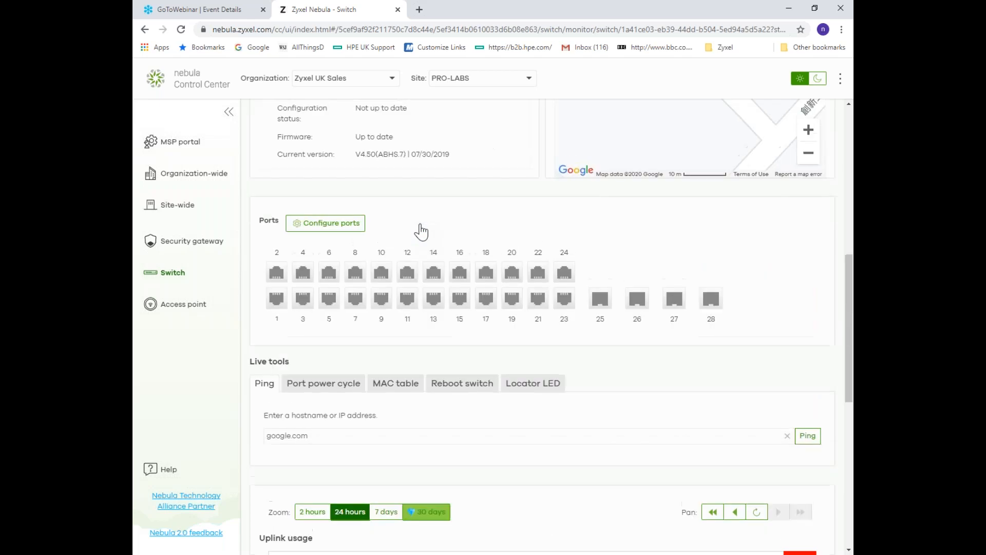
{"action": "scroll", "coordinate": [421, 232], "scroll_direction": "up", "scroll_amount": 10}
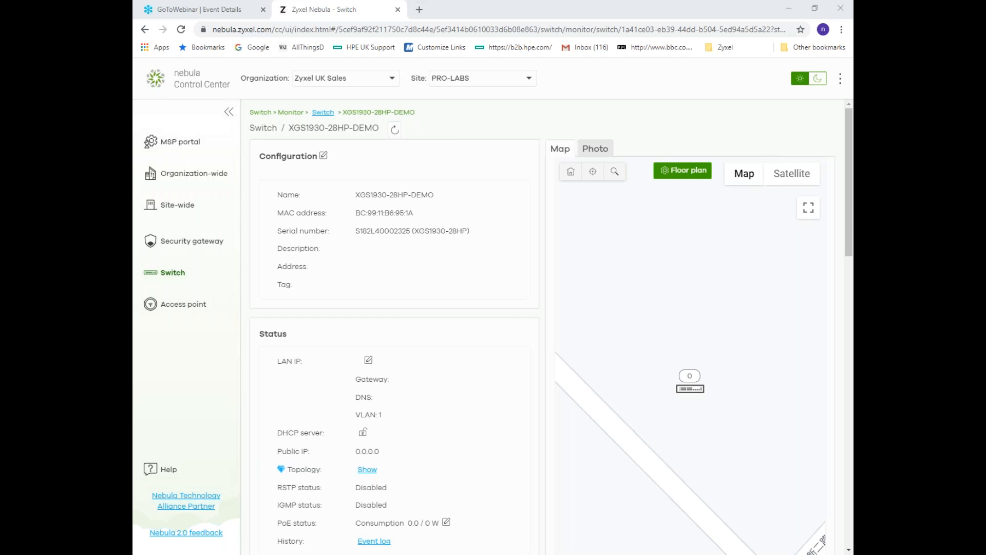
{"action": "key", "text": "shift+F5"}
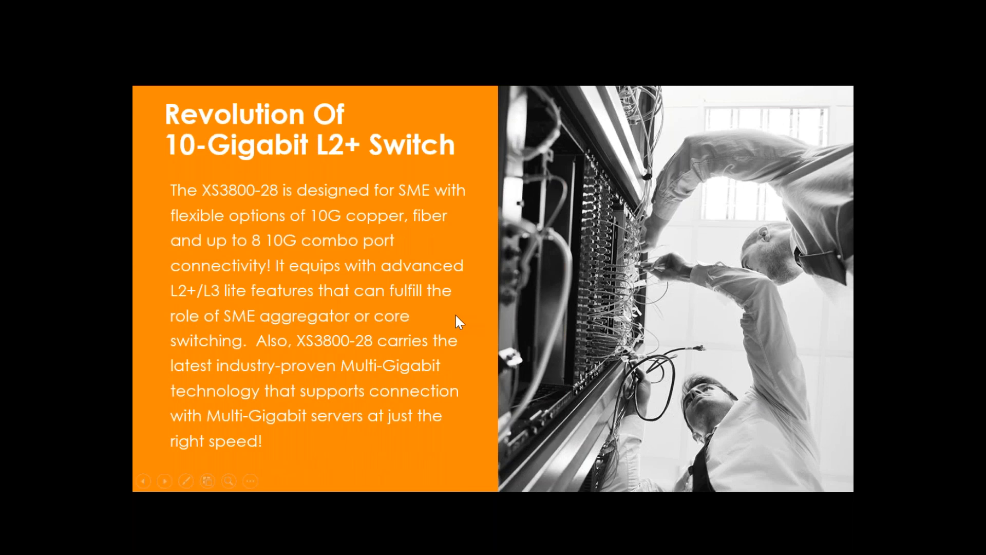
{"action": "left_click", "coordinate": [456, 316]}
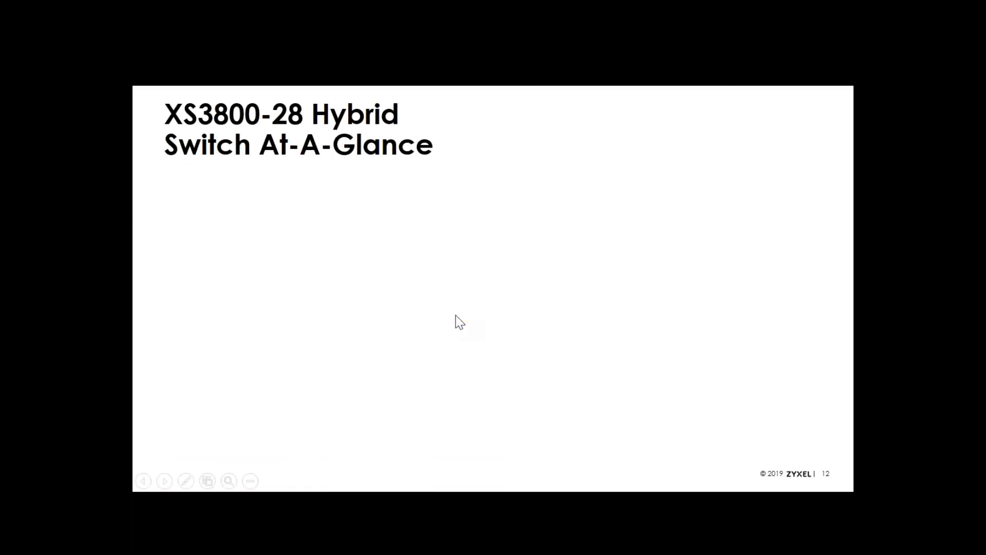
{"action": "key", "text": "Left"}
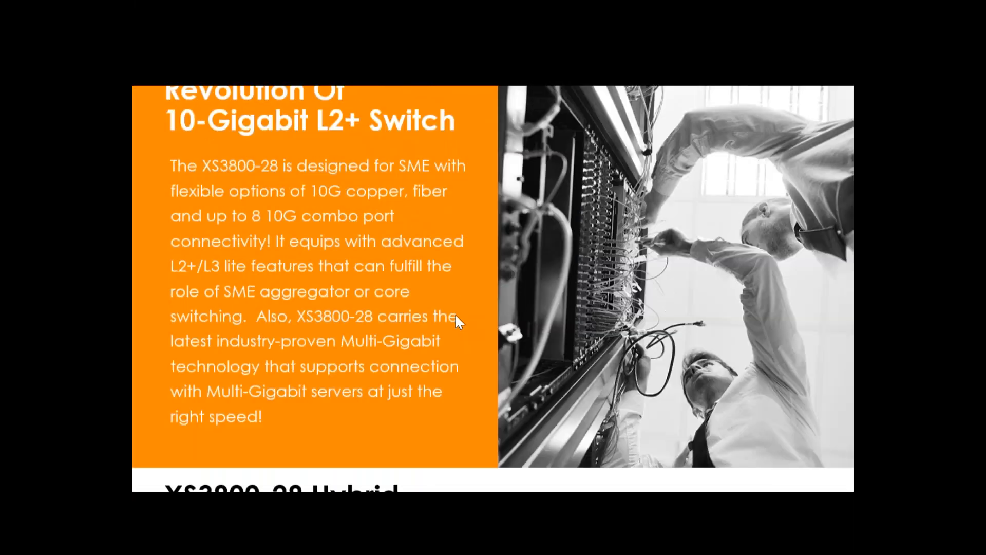
{"action": "key", "text": "Left"}
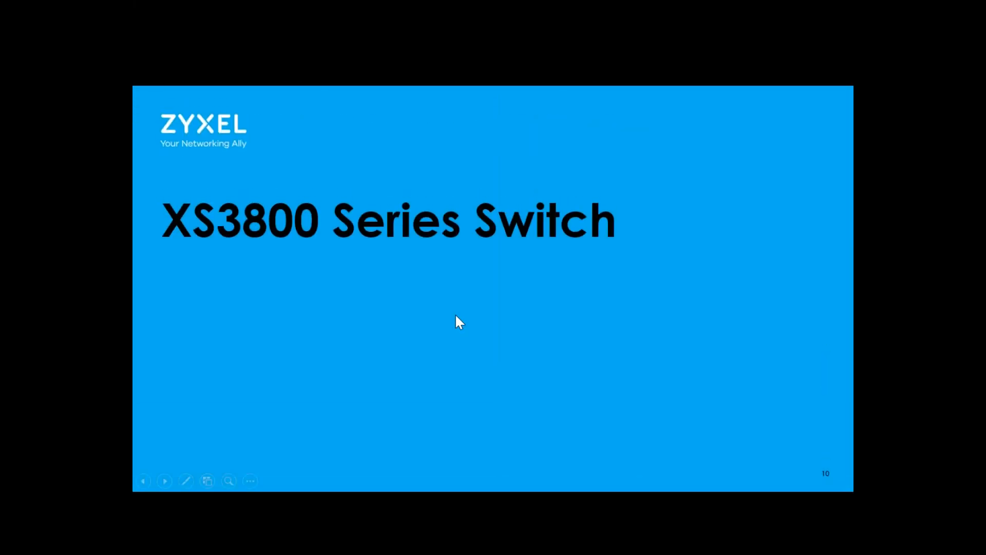